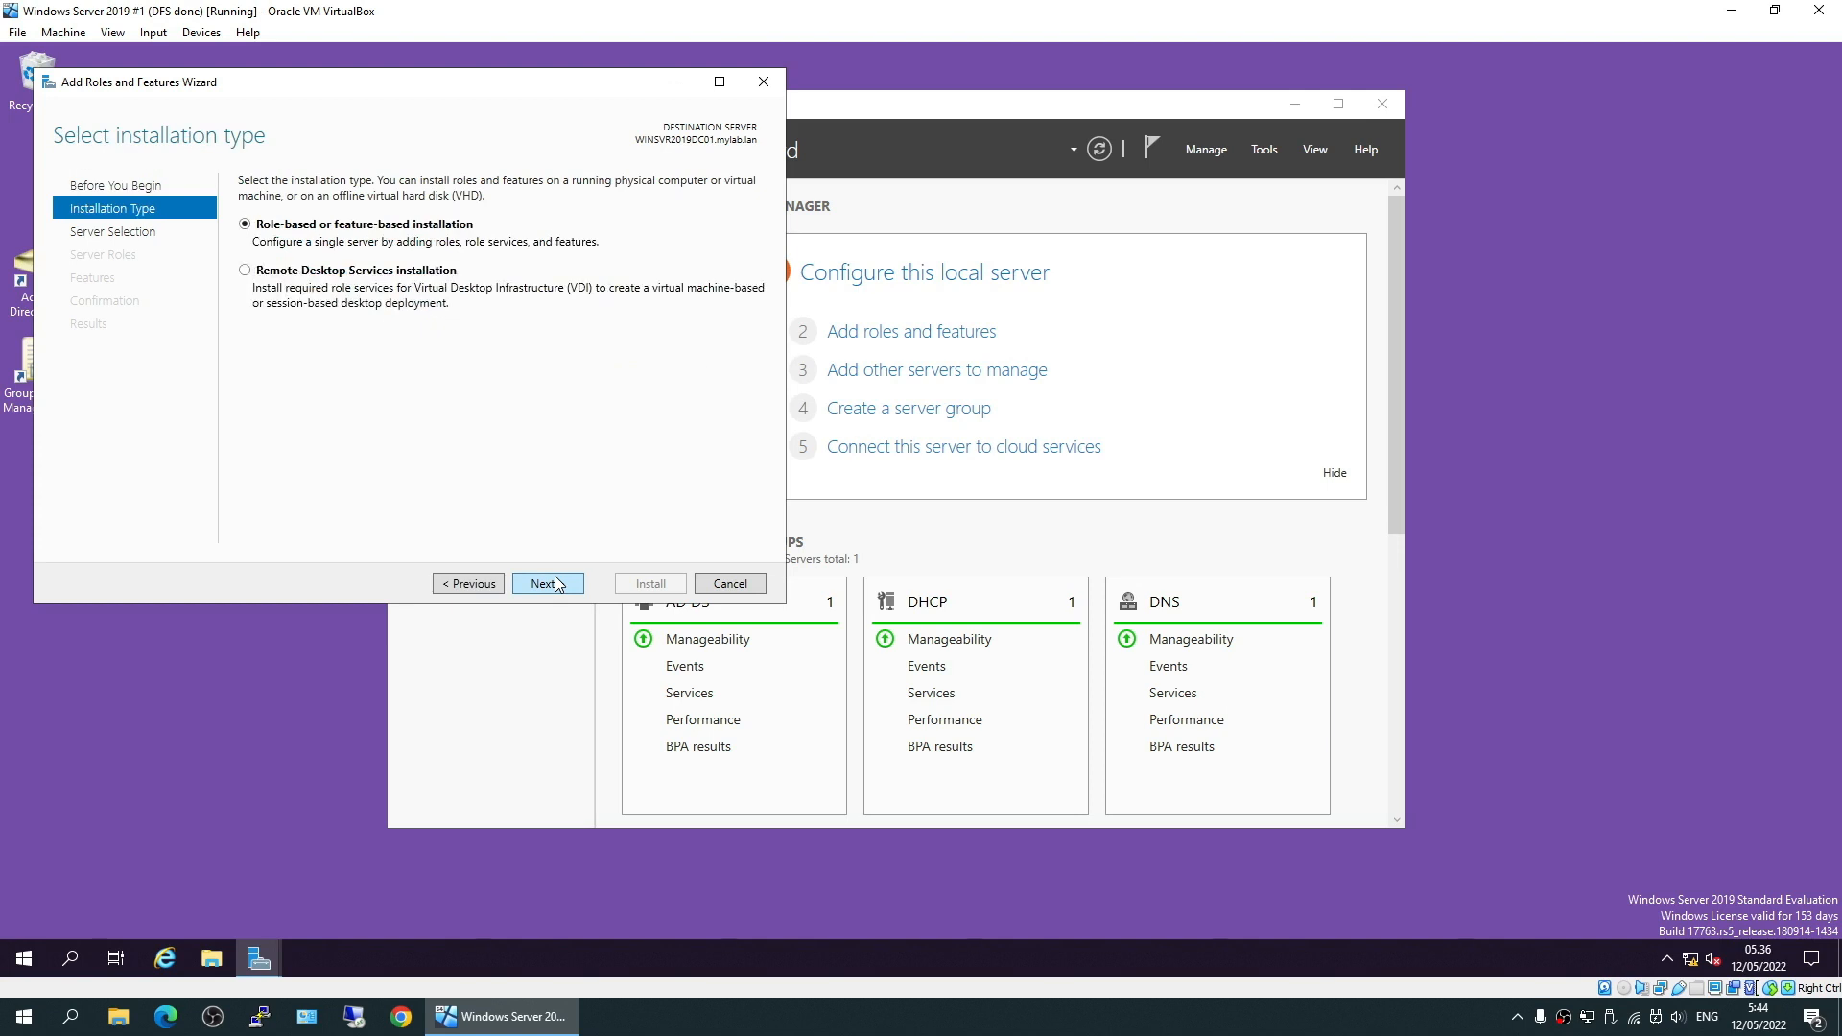
# - Select the Active Directory Certificate Services role with its required features, using the role-based installation on the current server
pyautogui.click(547, 583)
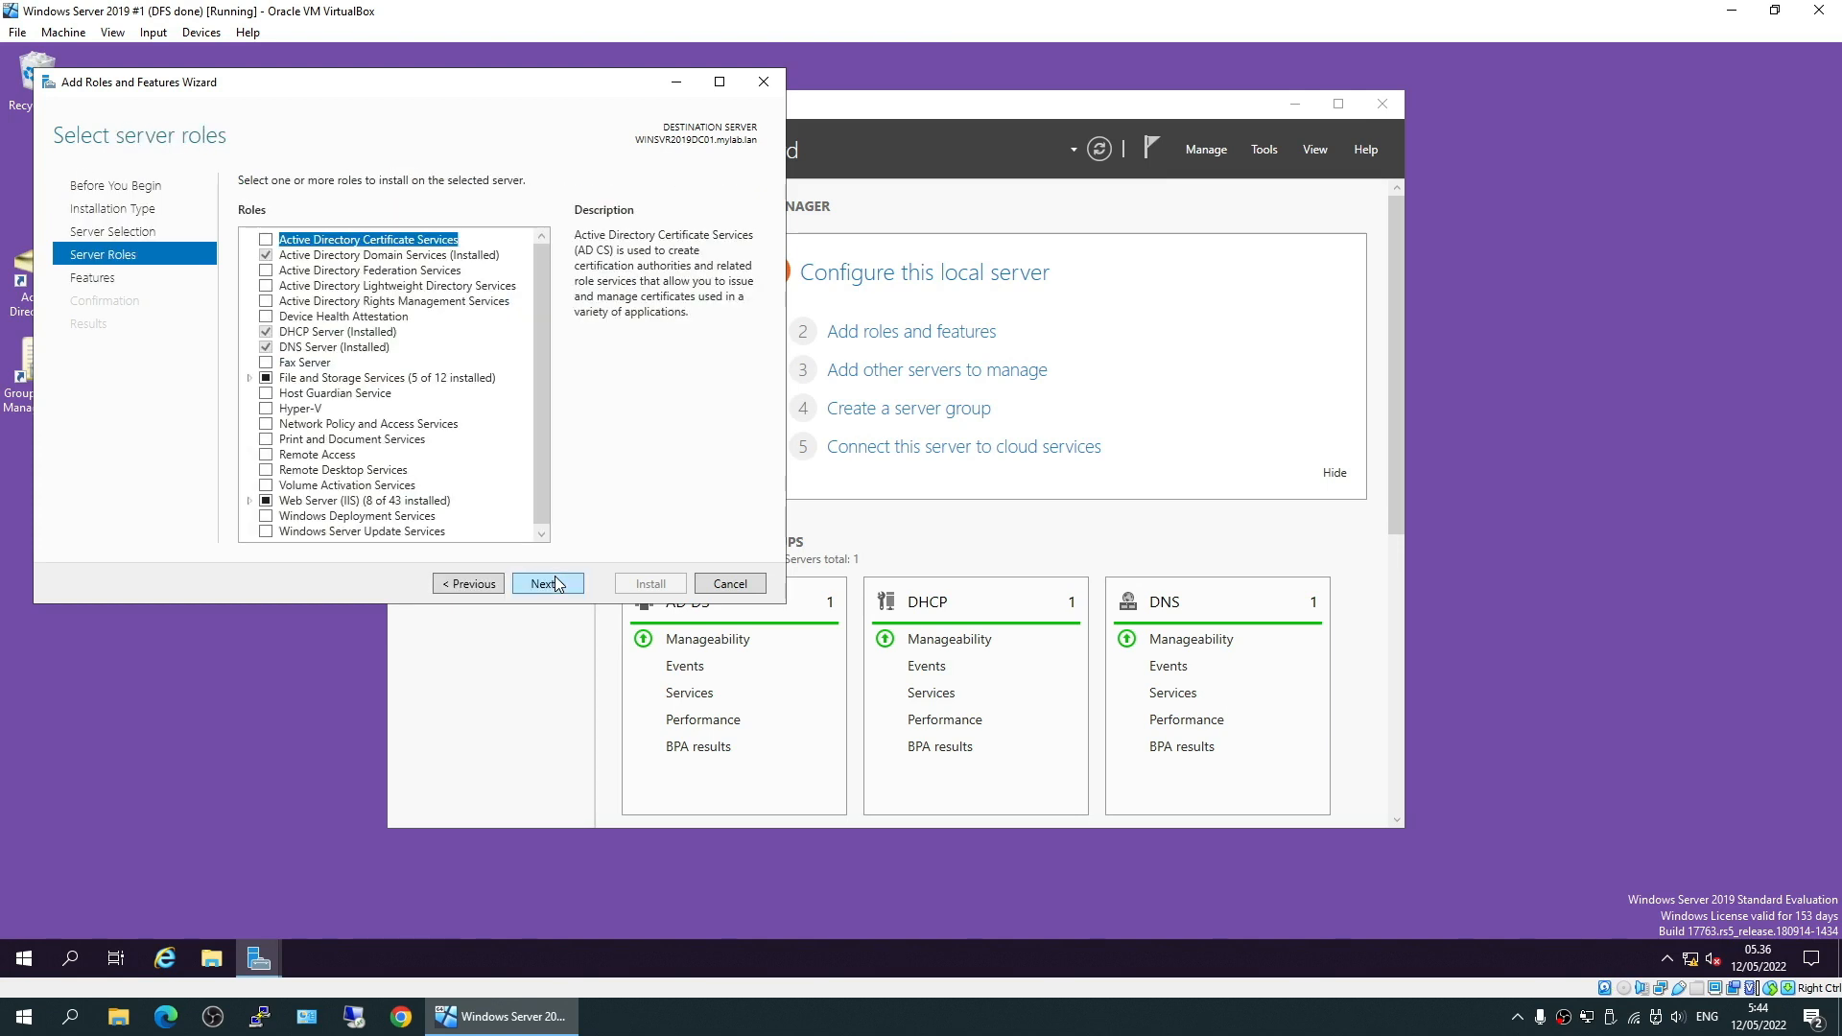
pyautogui.click(266, 240)
pyautogui.click(467, 509)
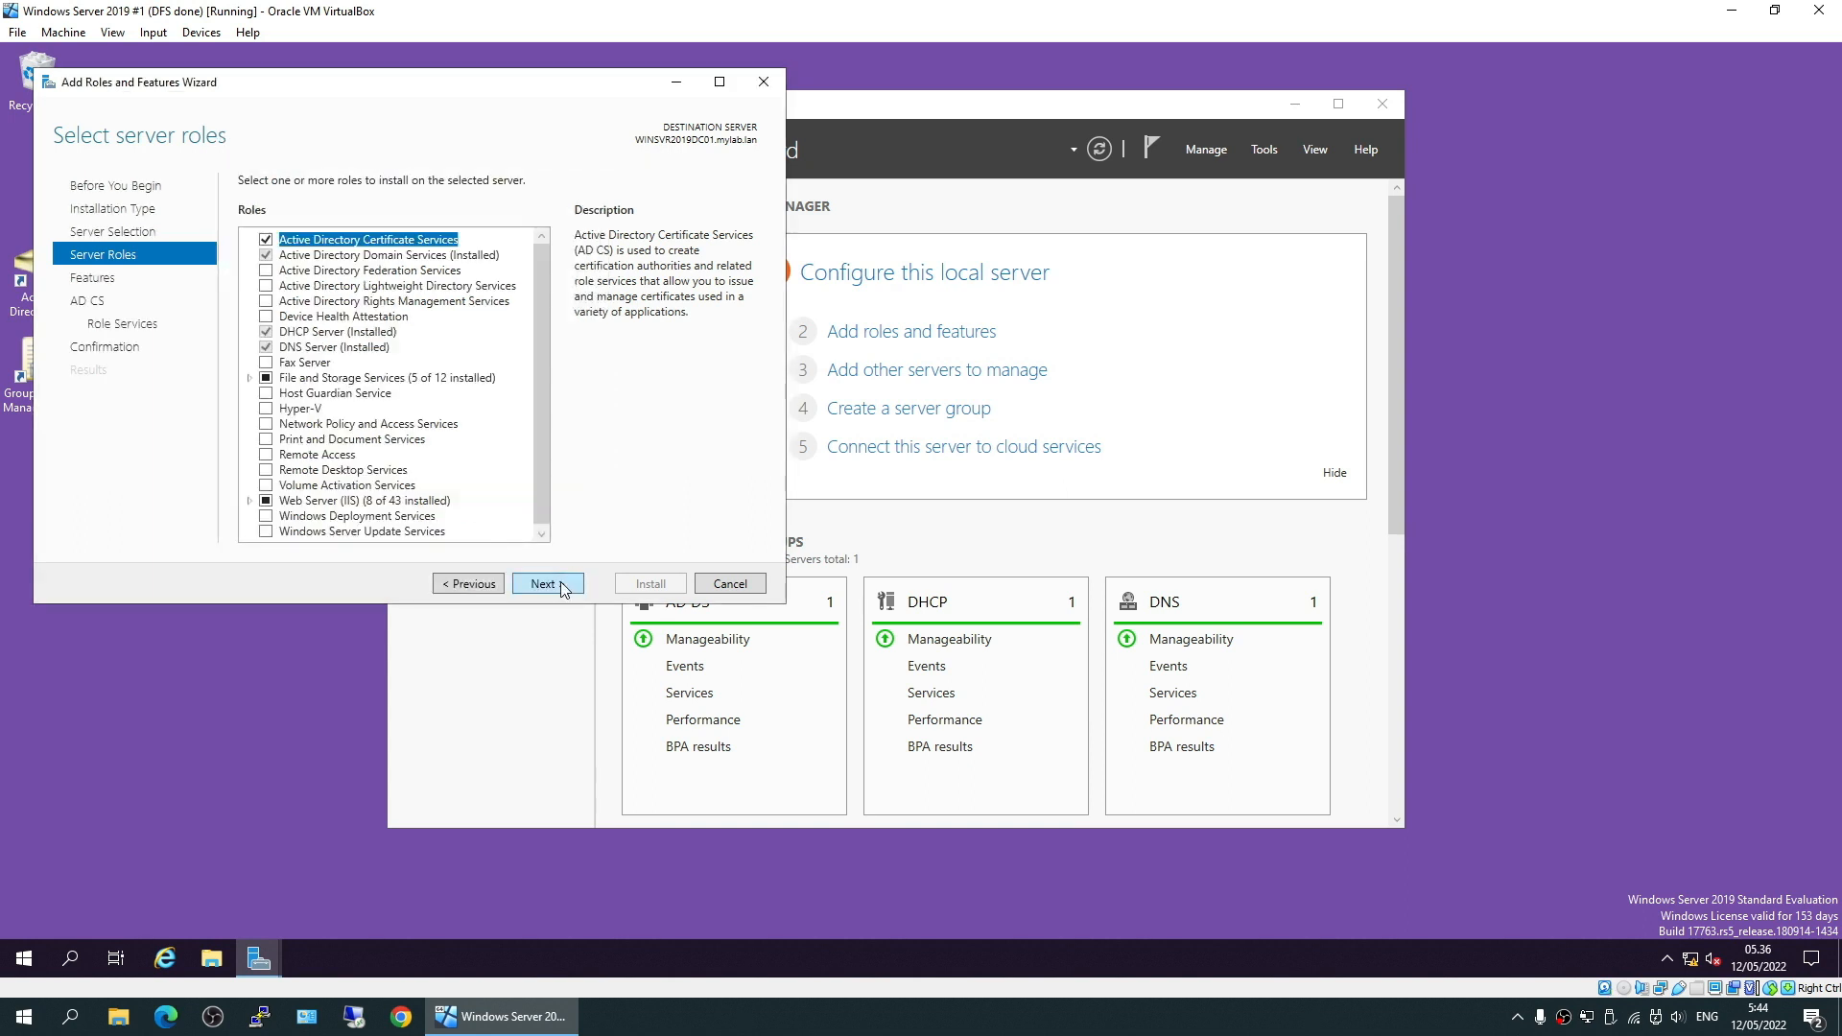
pyautogui.click(547, 584)
pyautogui.click(568, 587)
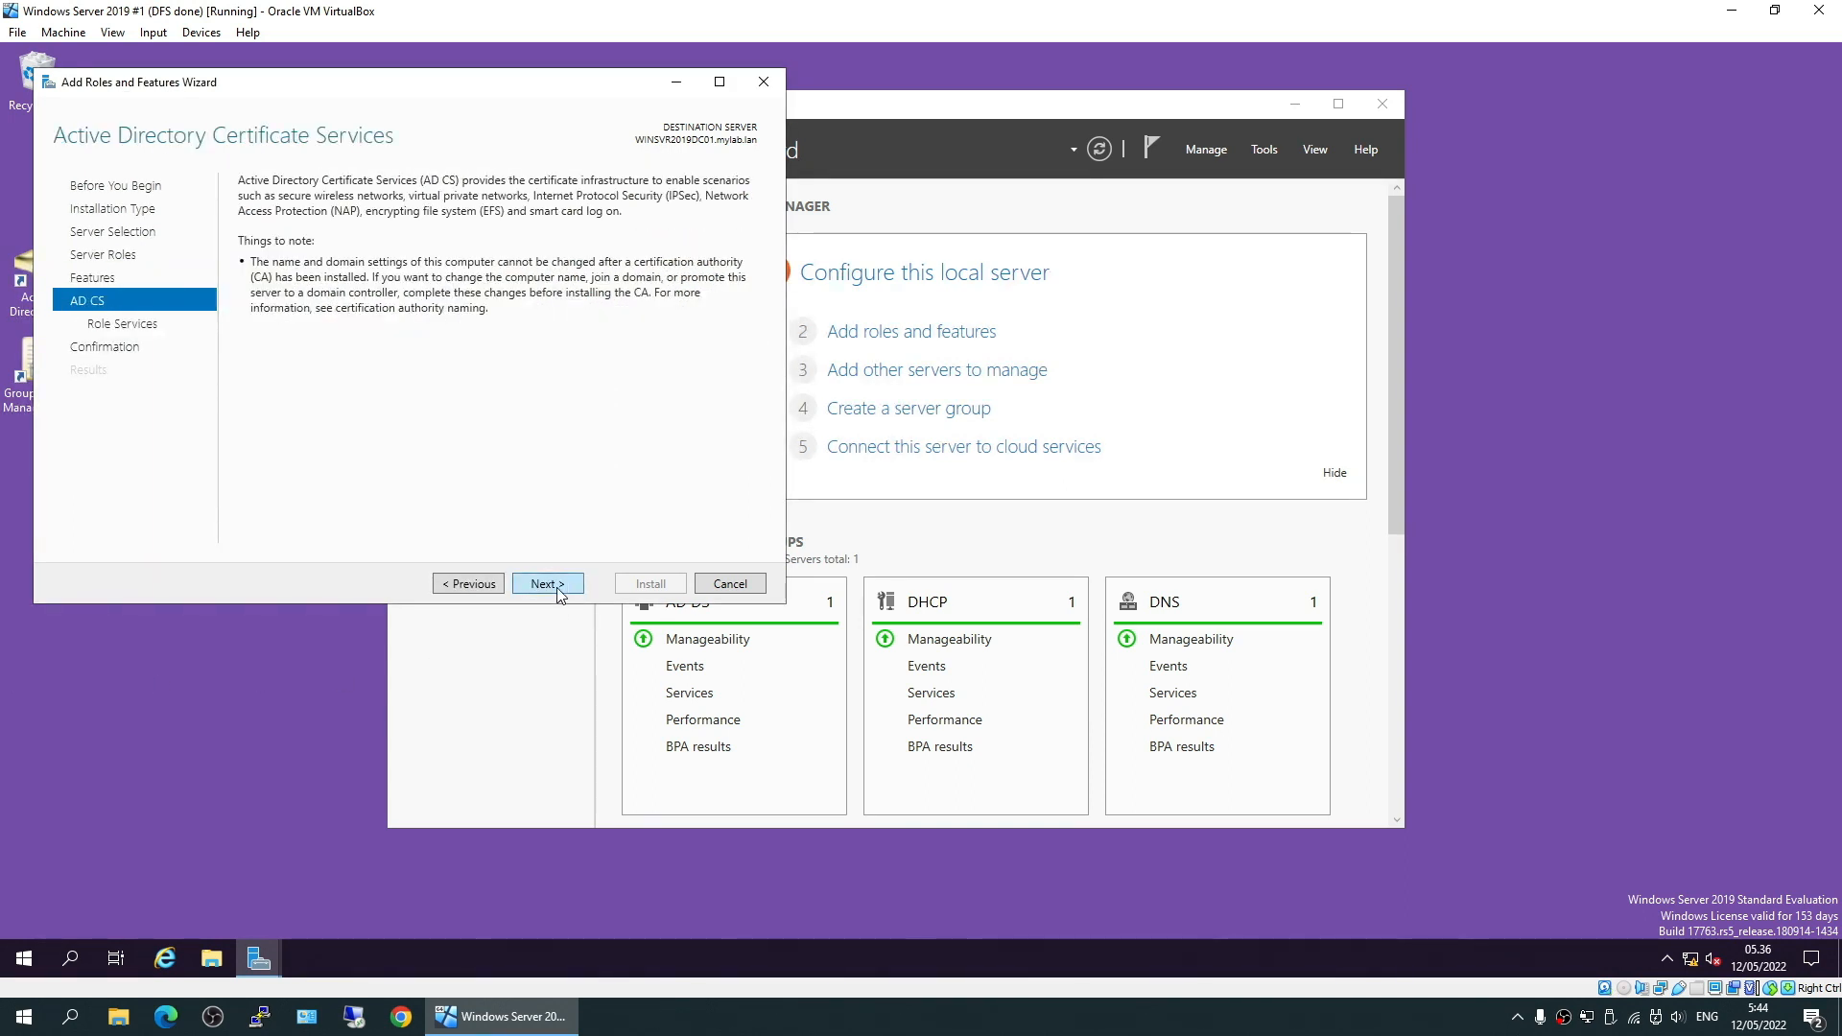
pyautogui.click(560, 591)
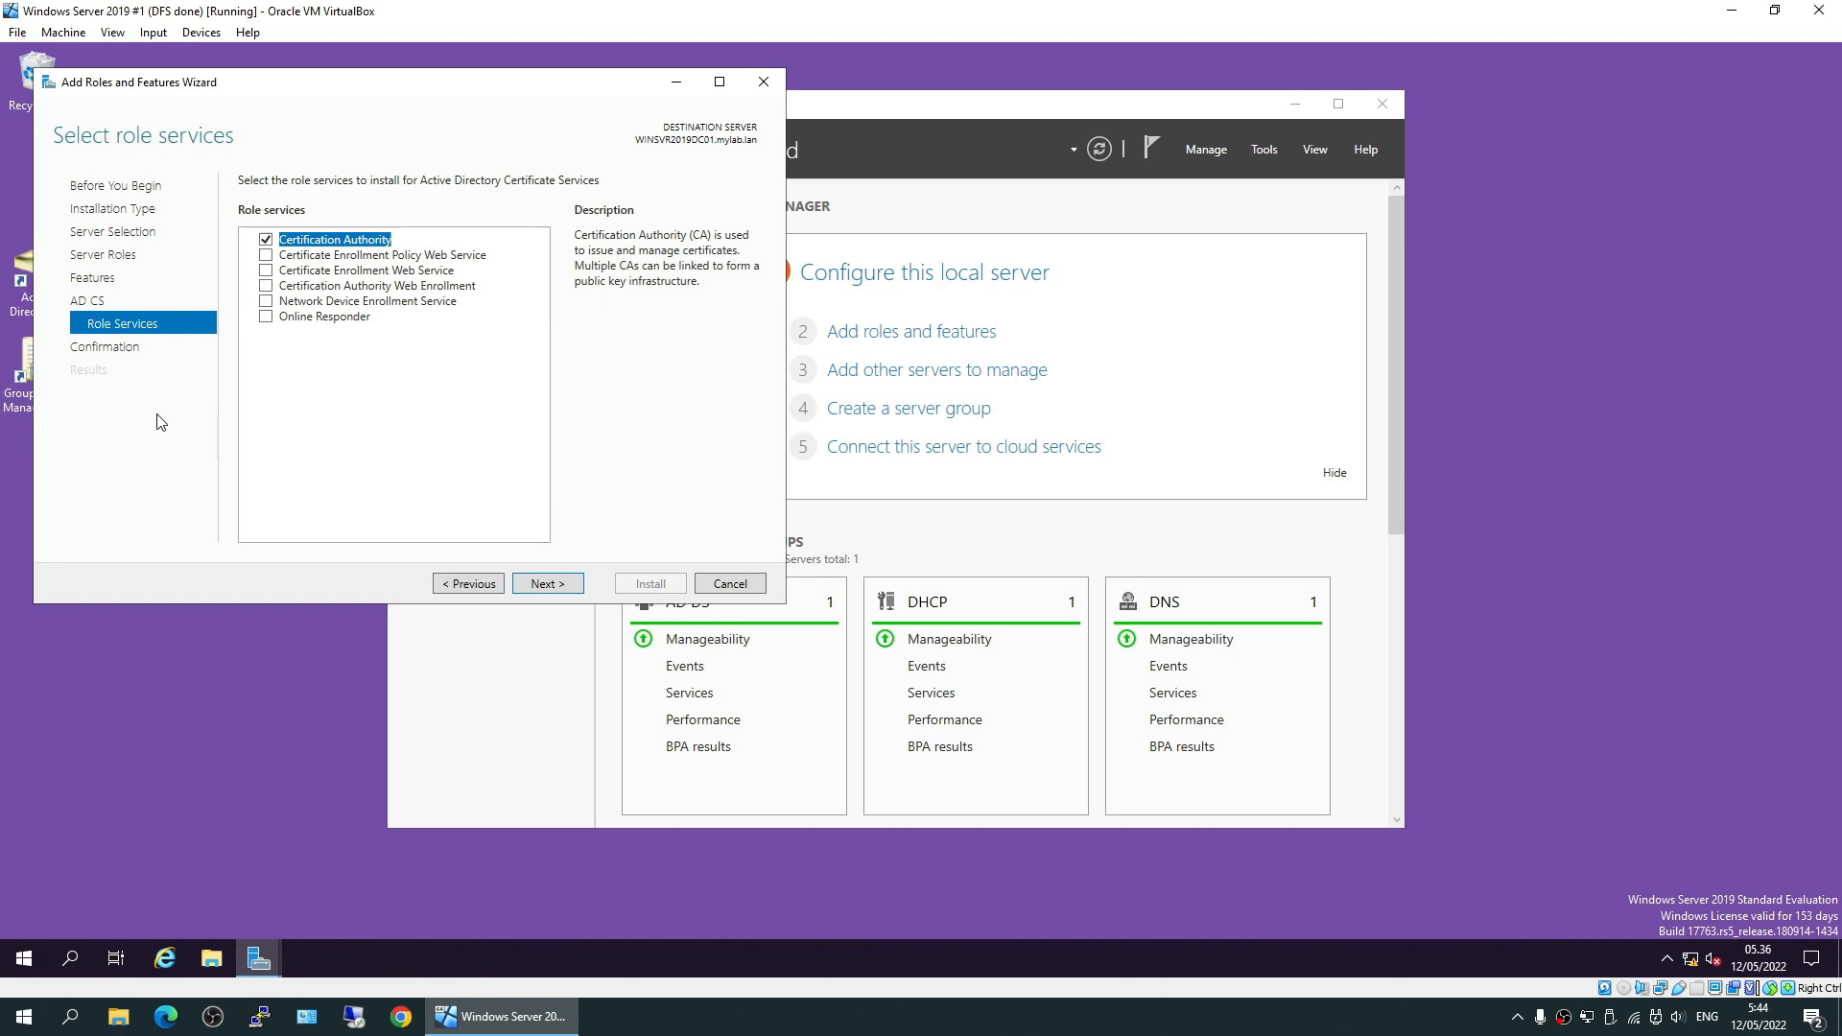
# - Add Certificate Enrollment Web Service, Certification Authority Web Enrollment and Online Responder with their required features, and install the selected role services
pyautogui.click(267, 271)
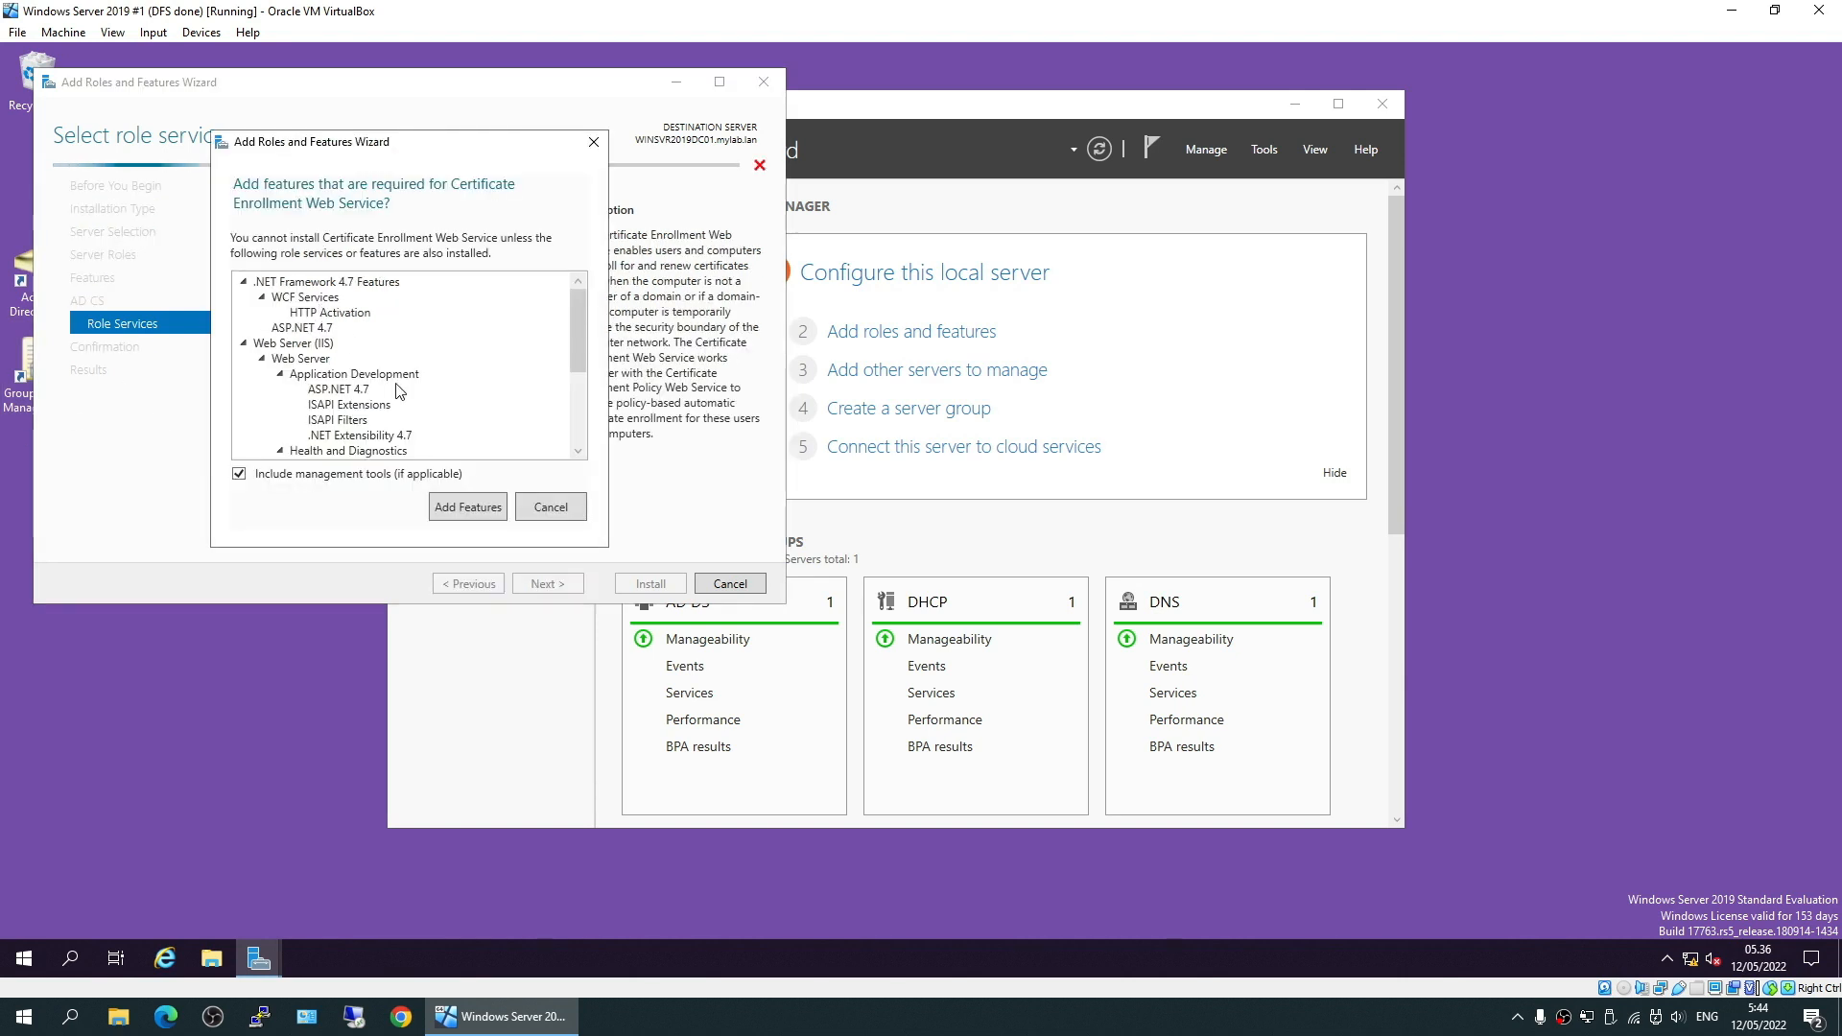
pyautogui.click(475, 507)
pyautogui.click(268, 286)
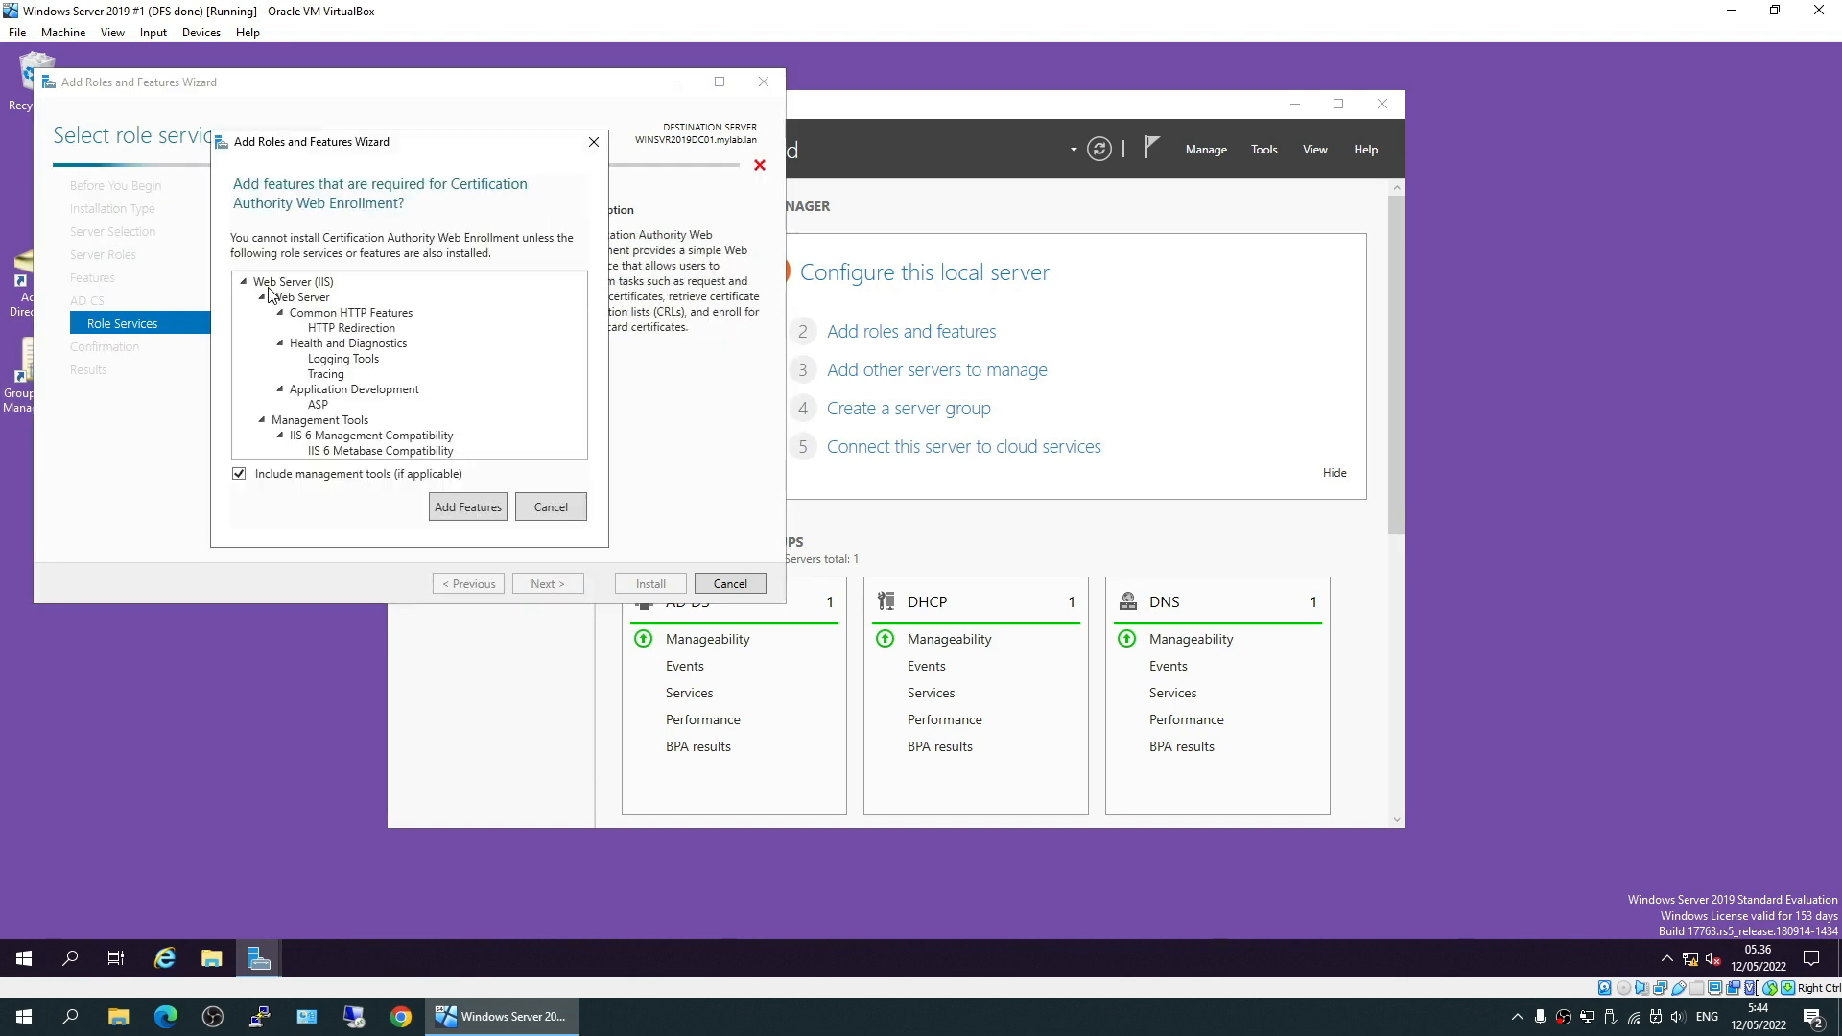
pyautogui.click(477, 517)
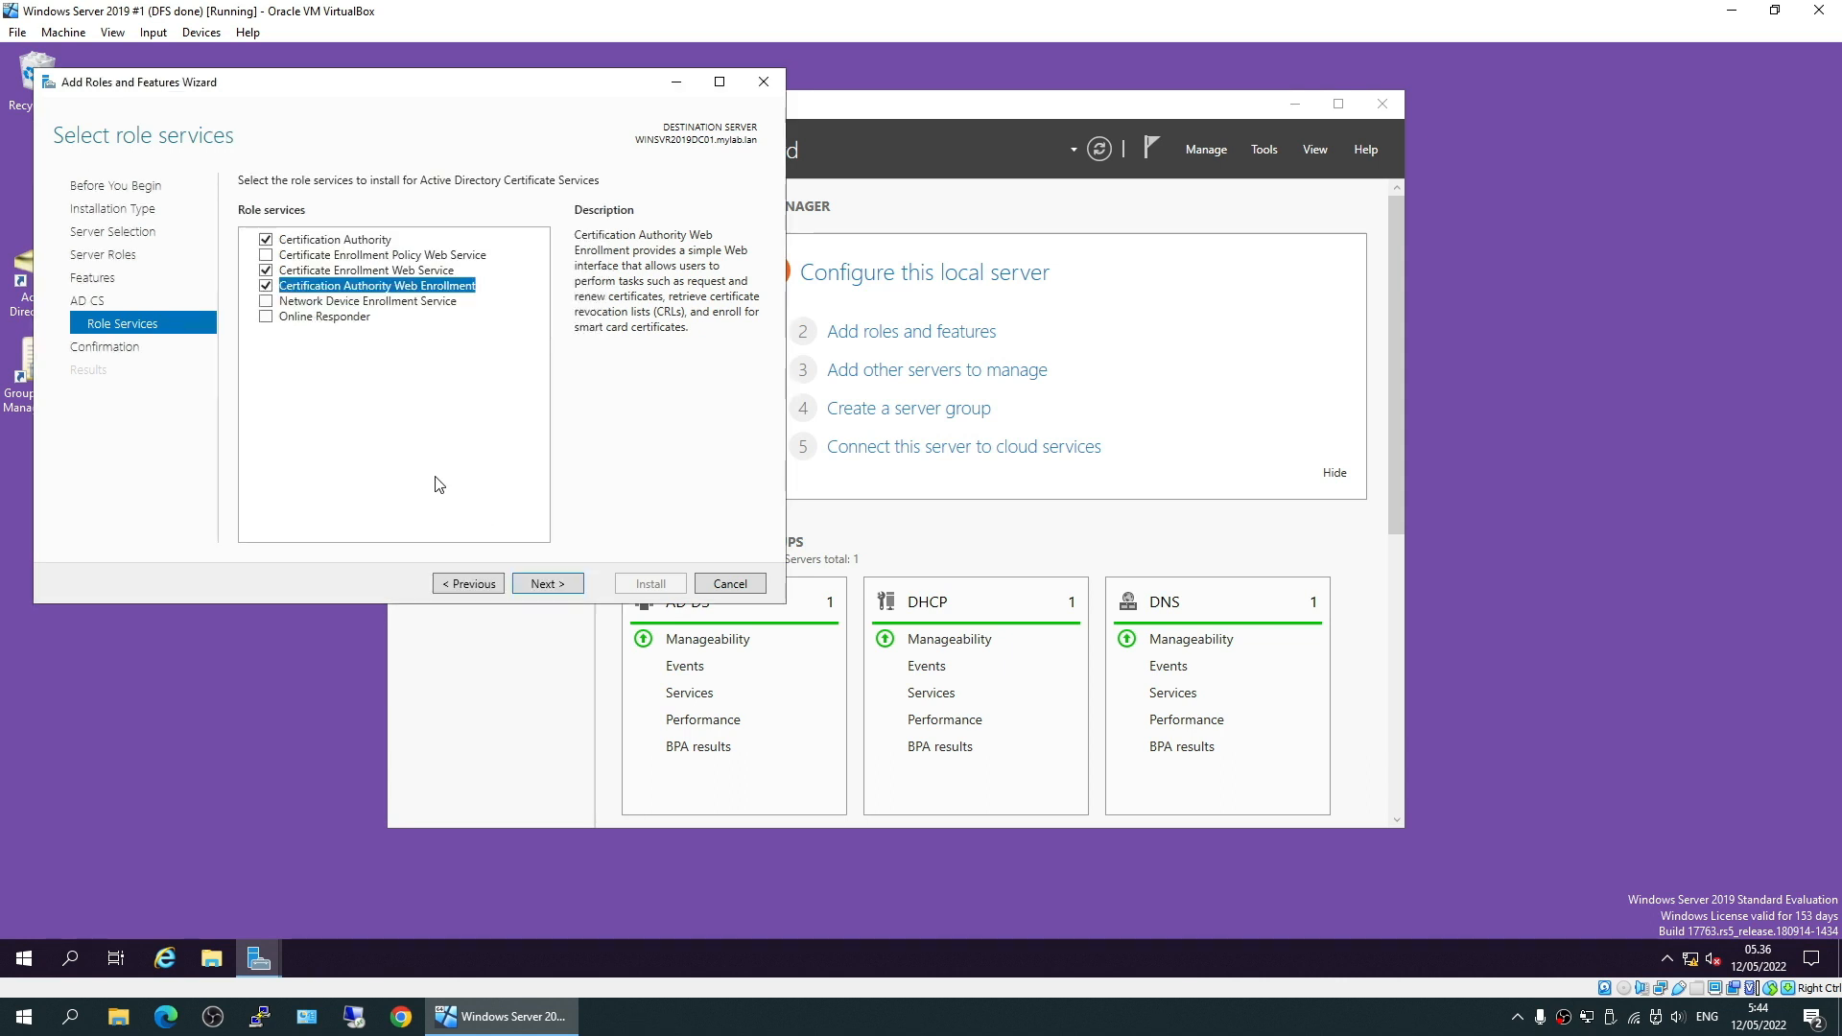
pyautogui.click(277, 320)
pyautogui.click(480, 505)
pyautogui.click(544, 585)
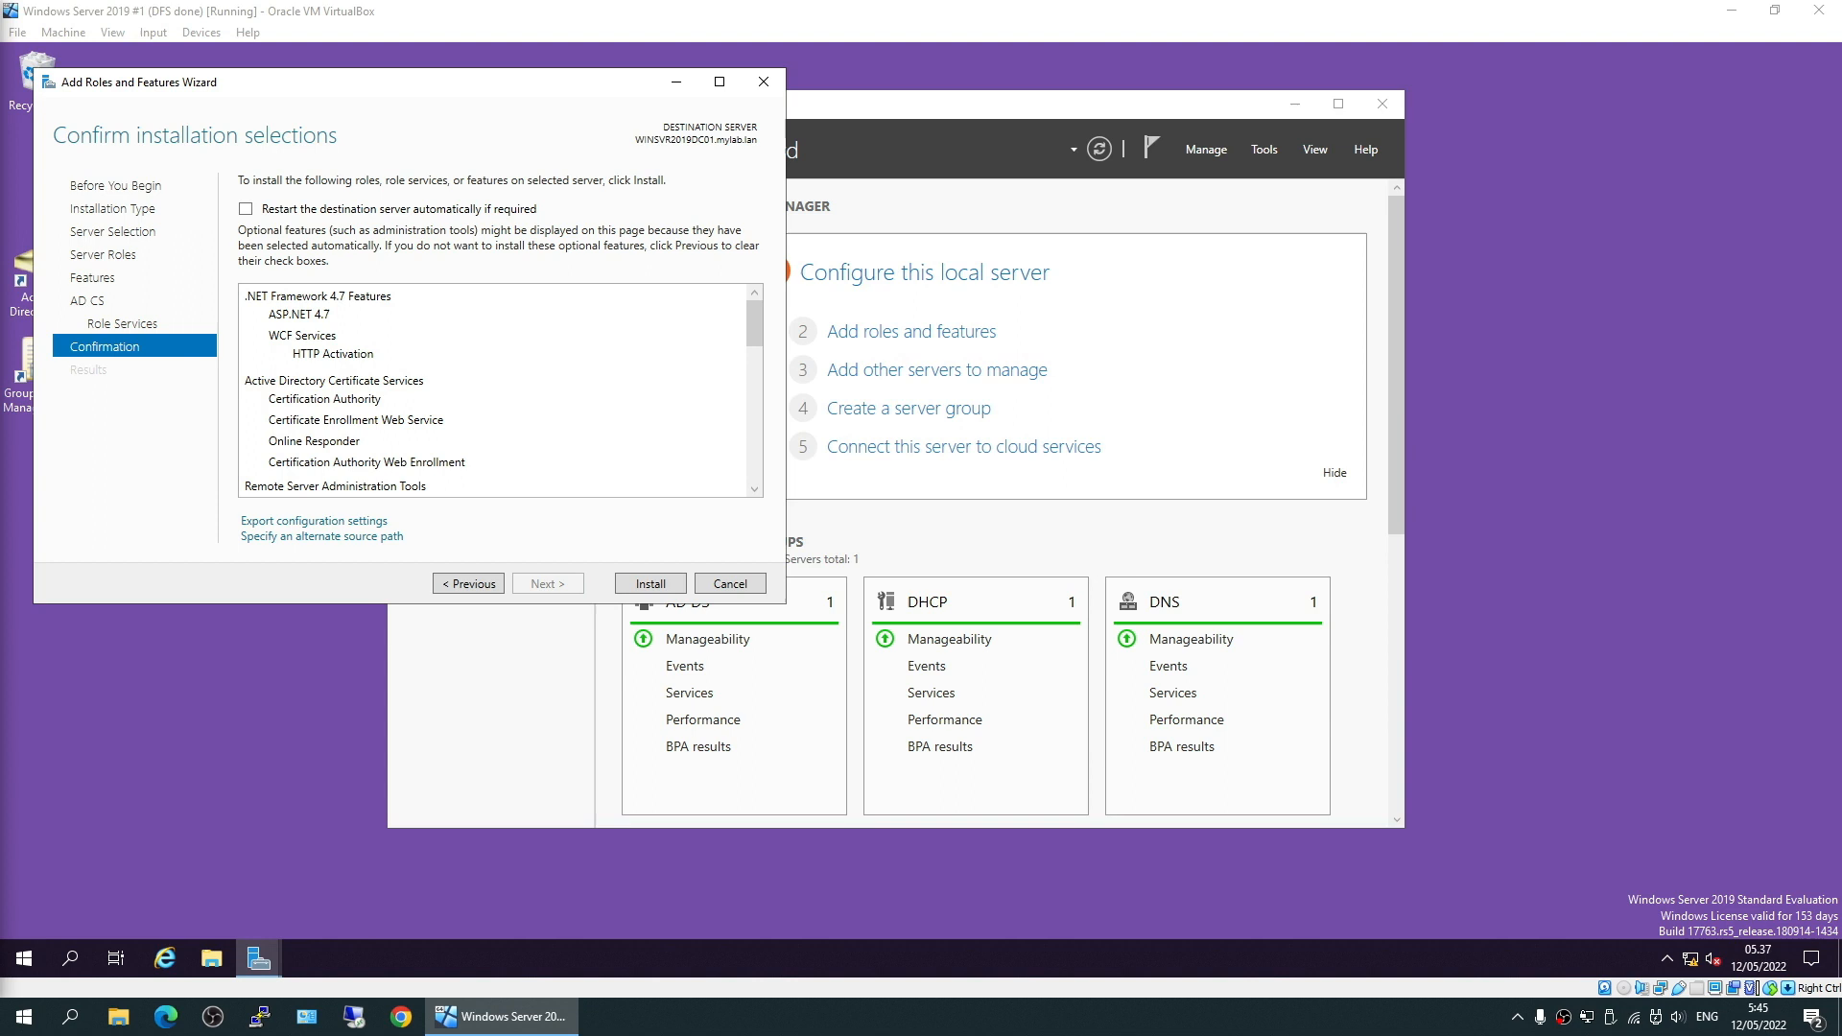
pyautogui.click(674, 587)
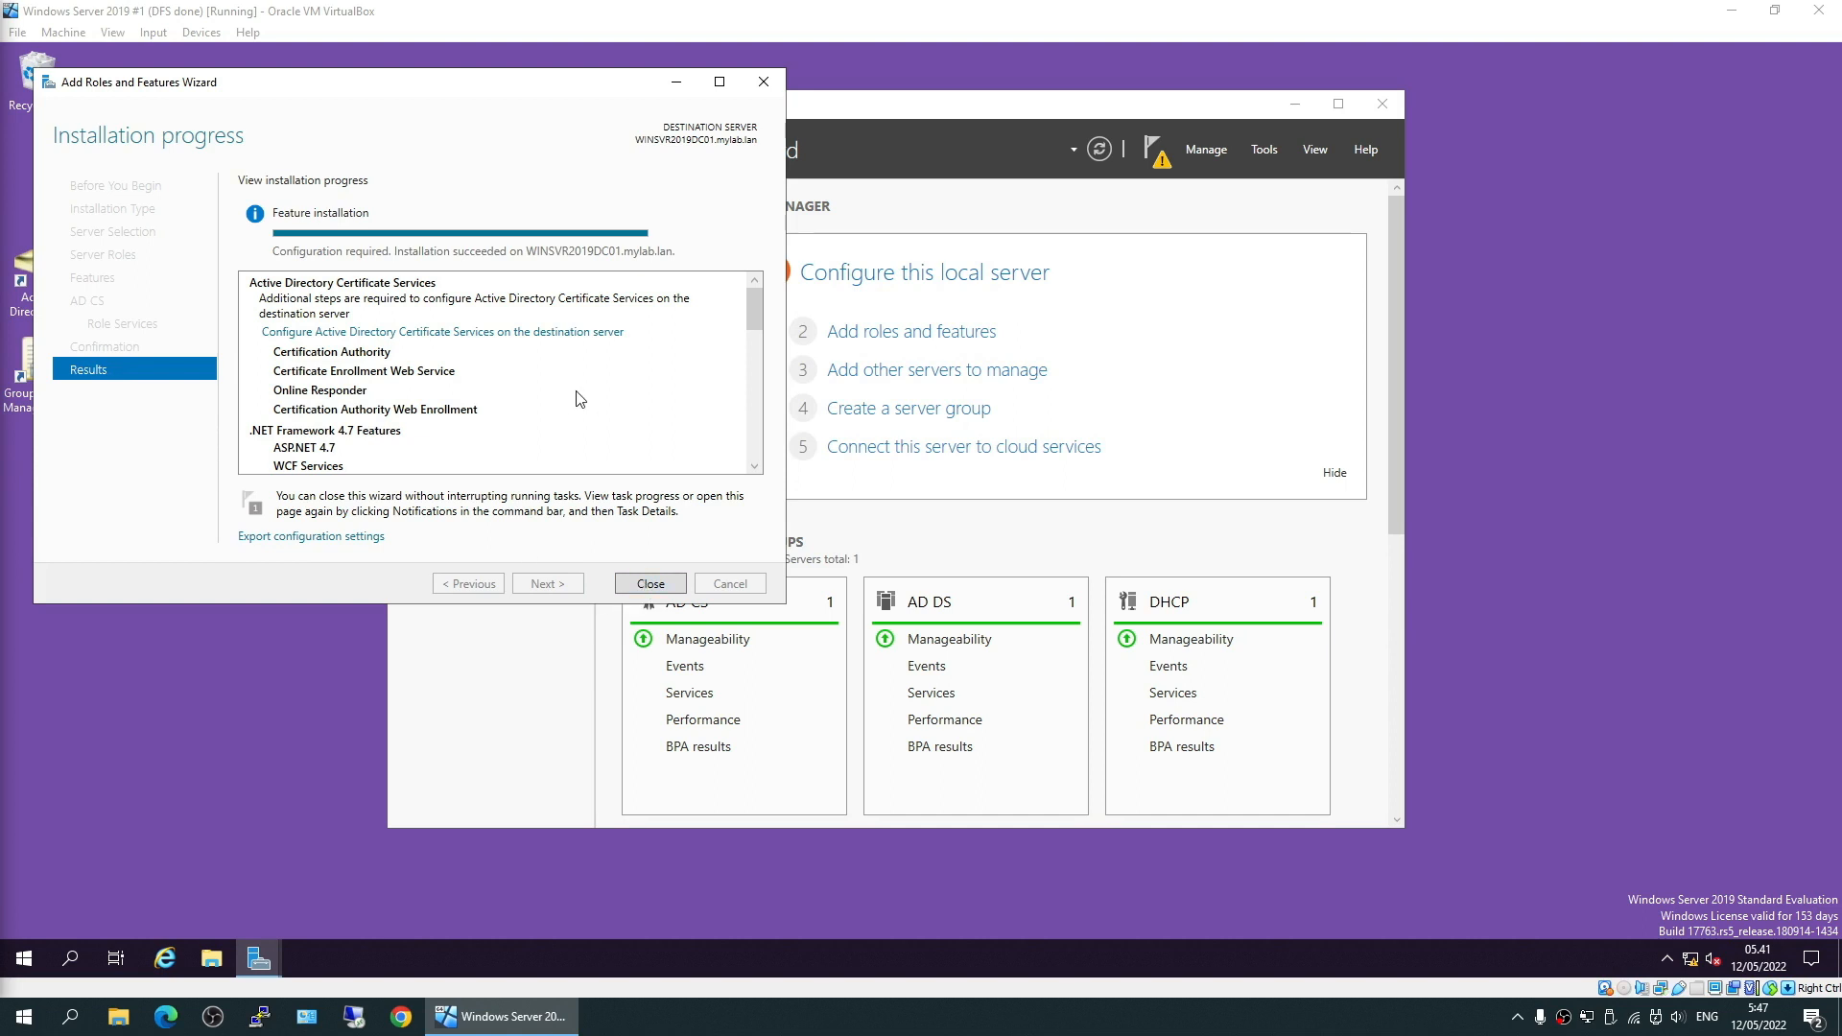
# - Start the post-deployment AD CS configuration with the current credentials and select Certification Authority, Certification Authority Web Enrollment and Online Responder
pyautogui.click(648, 585)
pyautogui.click(1156, 151)
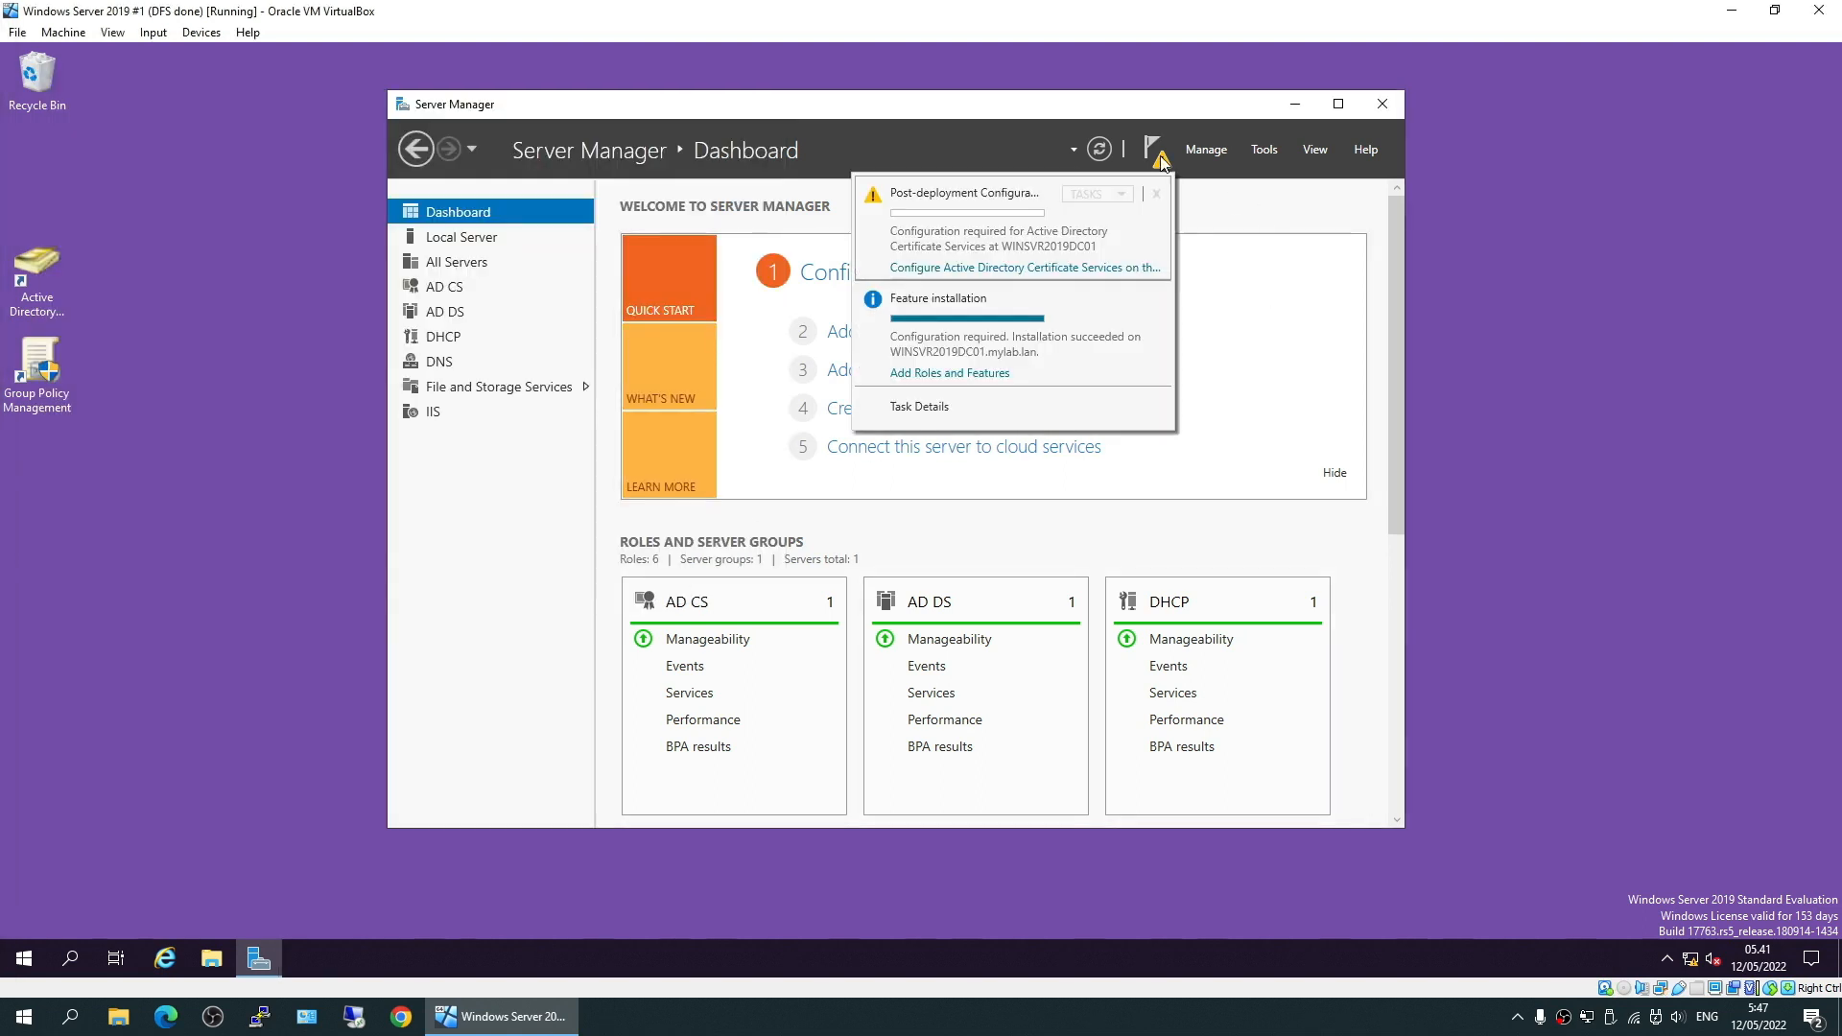
pyautogui.click(1095, 272)
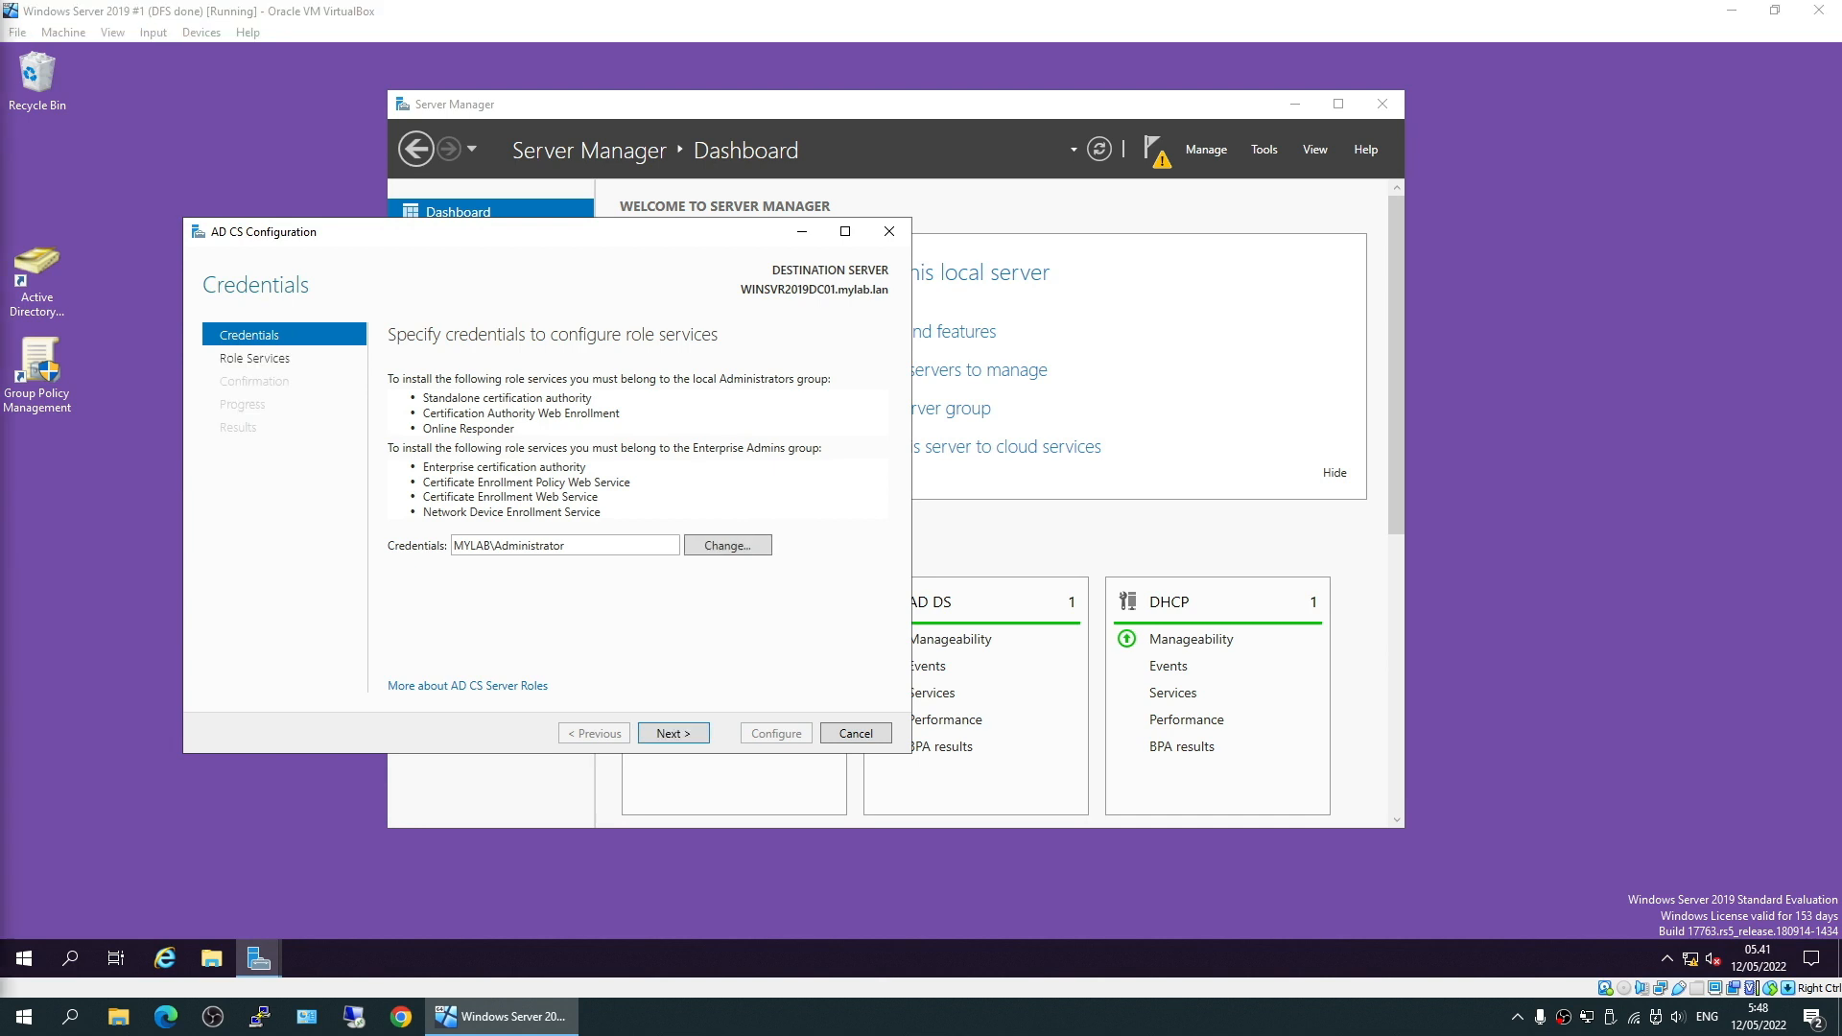
pyautogui.click(672, 735)
pyautogui.click(451, 380)
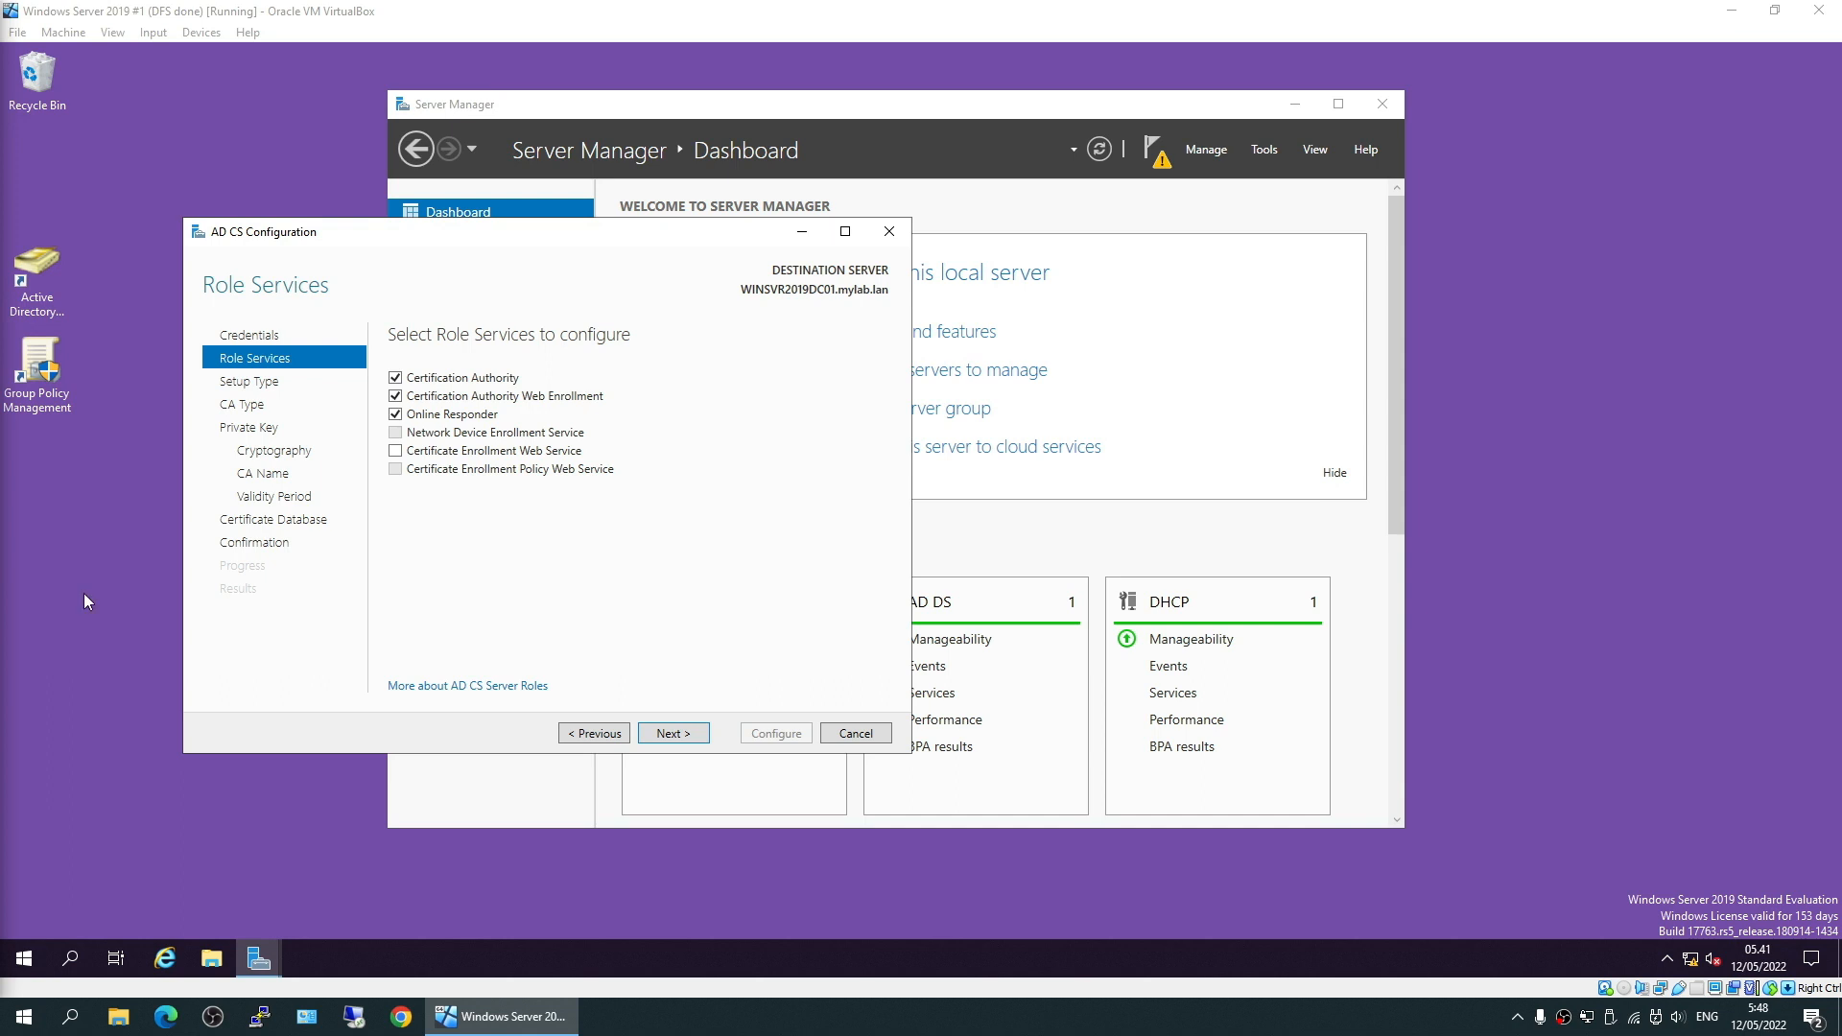
# - Keep the default setup and CA types, and create a new private key with key length 2048 and hash algorithm SHA256
pyautogui.click(695, 735)
pyautogui.click(691, 735)
pyautogui.click(693, 735)
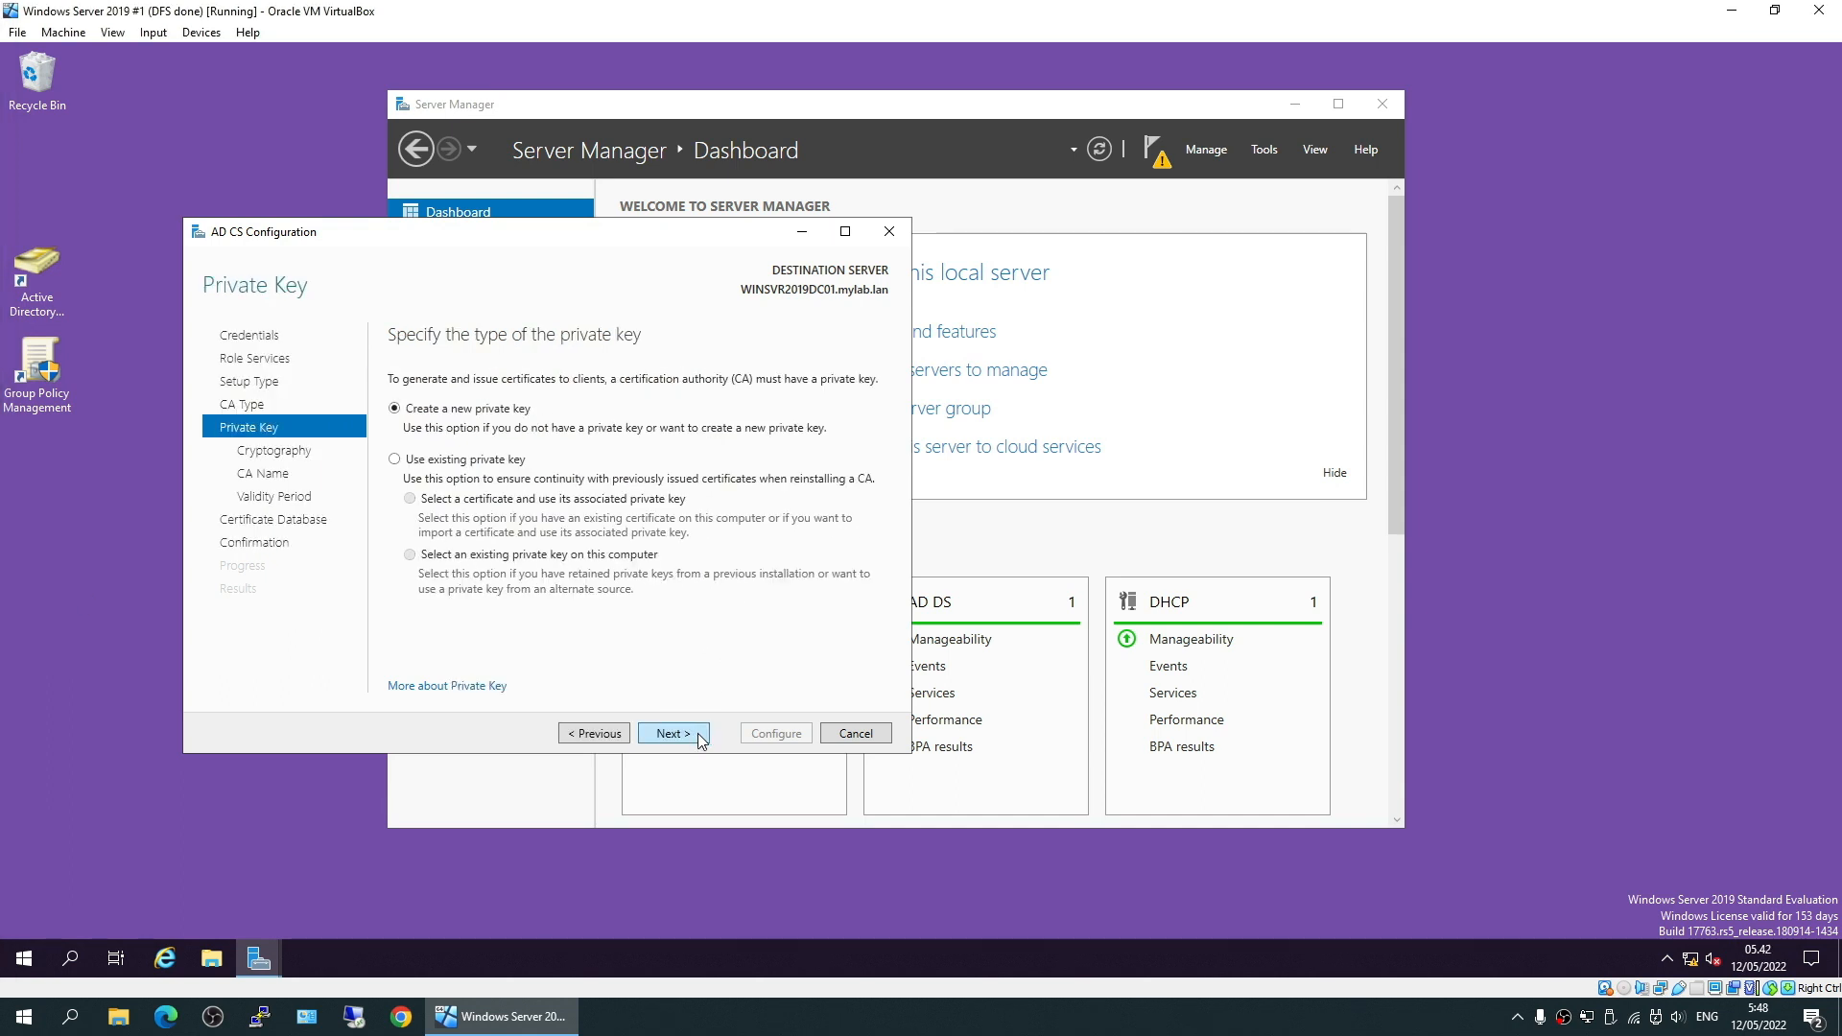
pyautogui.click(692, 735)
pyautogui.click(879, 401)
pyautogui.click(877, 403)
pyautogui.click(467, 463)
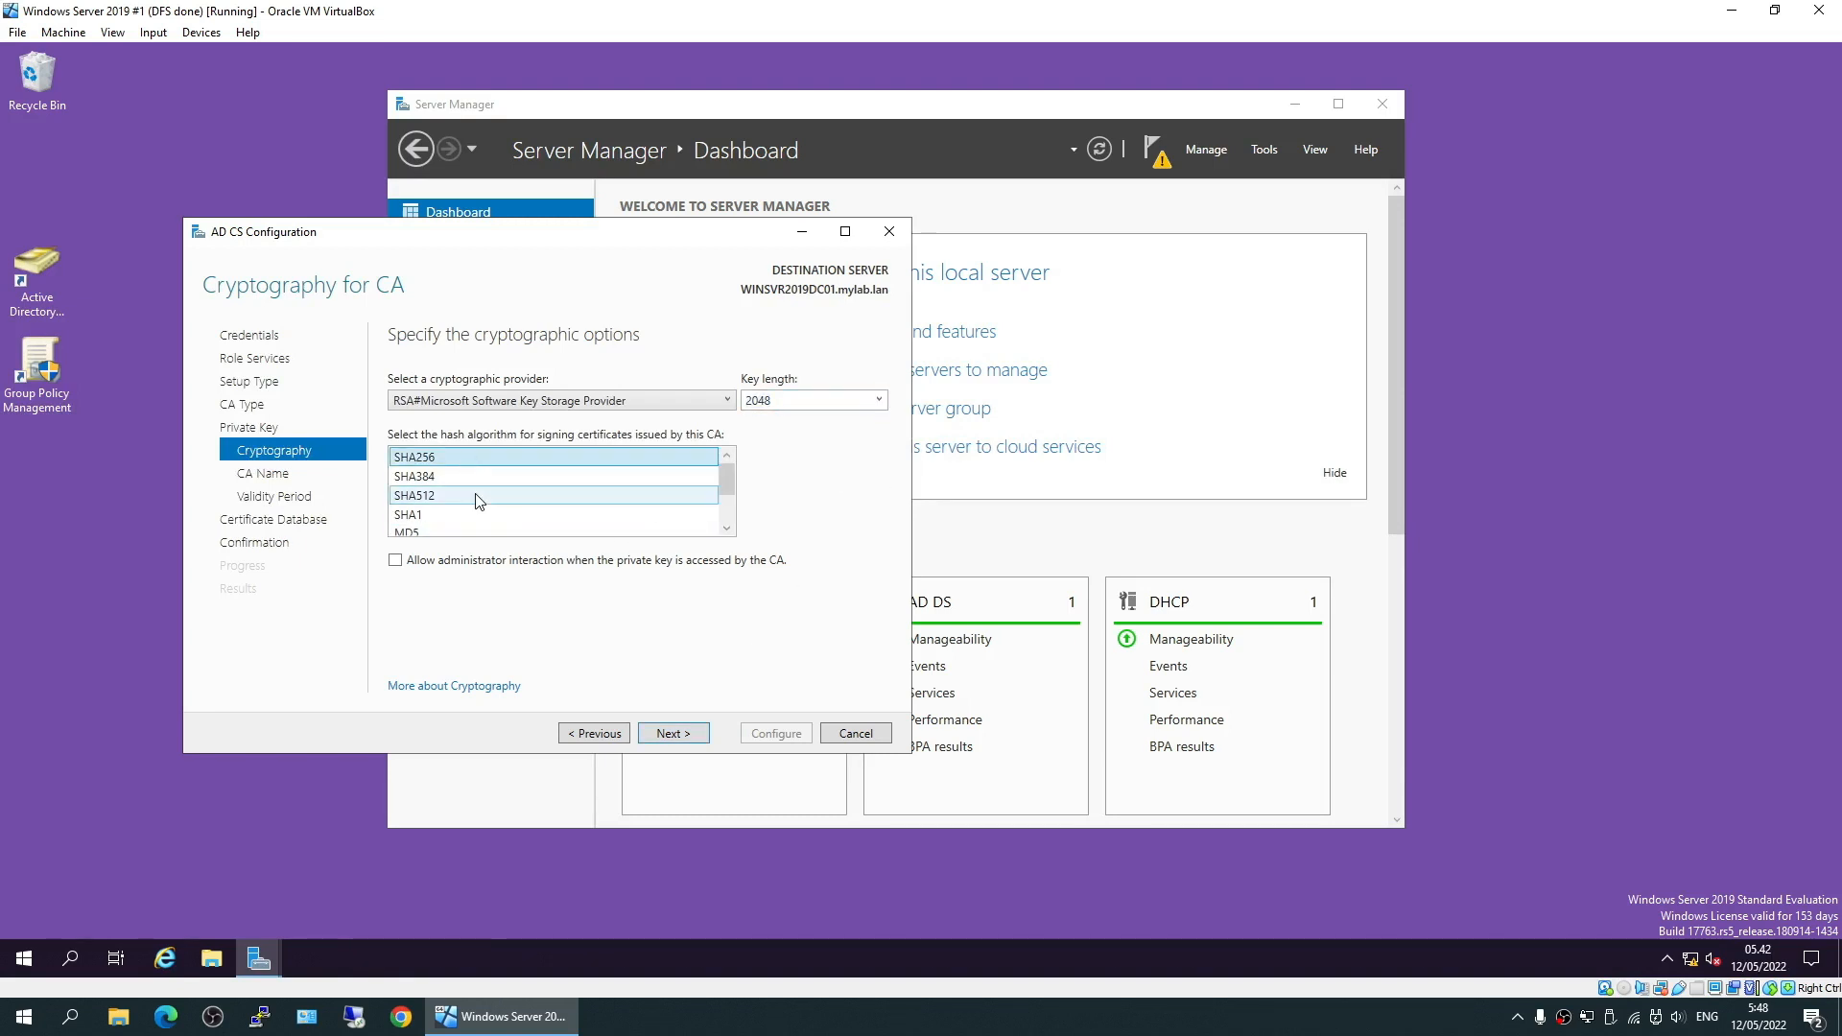
pyautogui.click(671, 737)
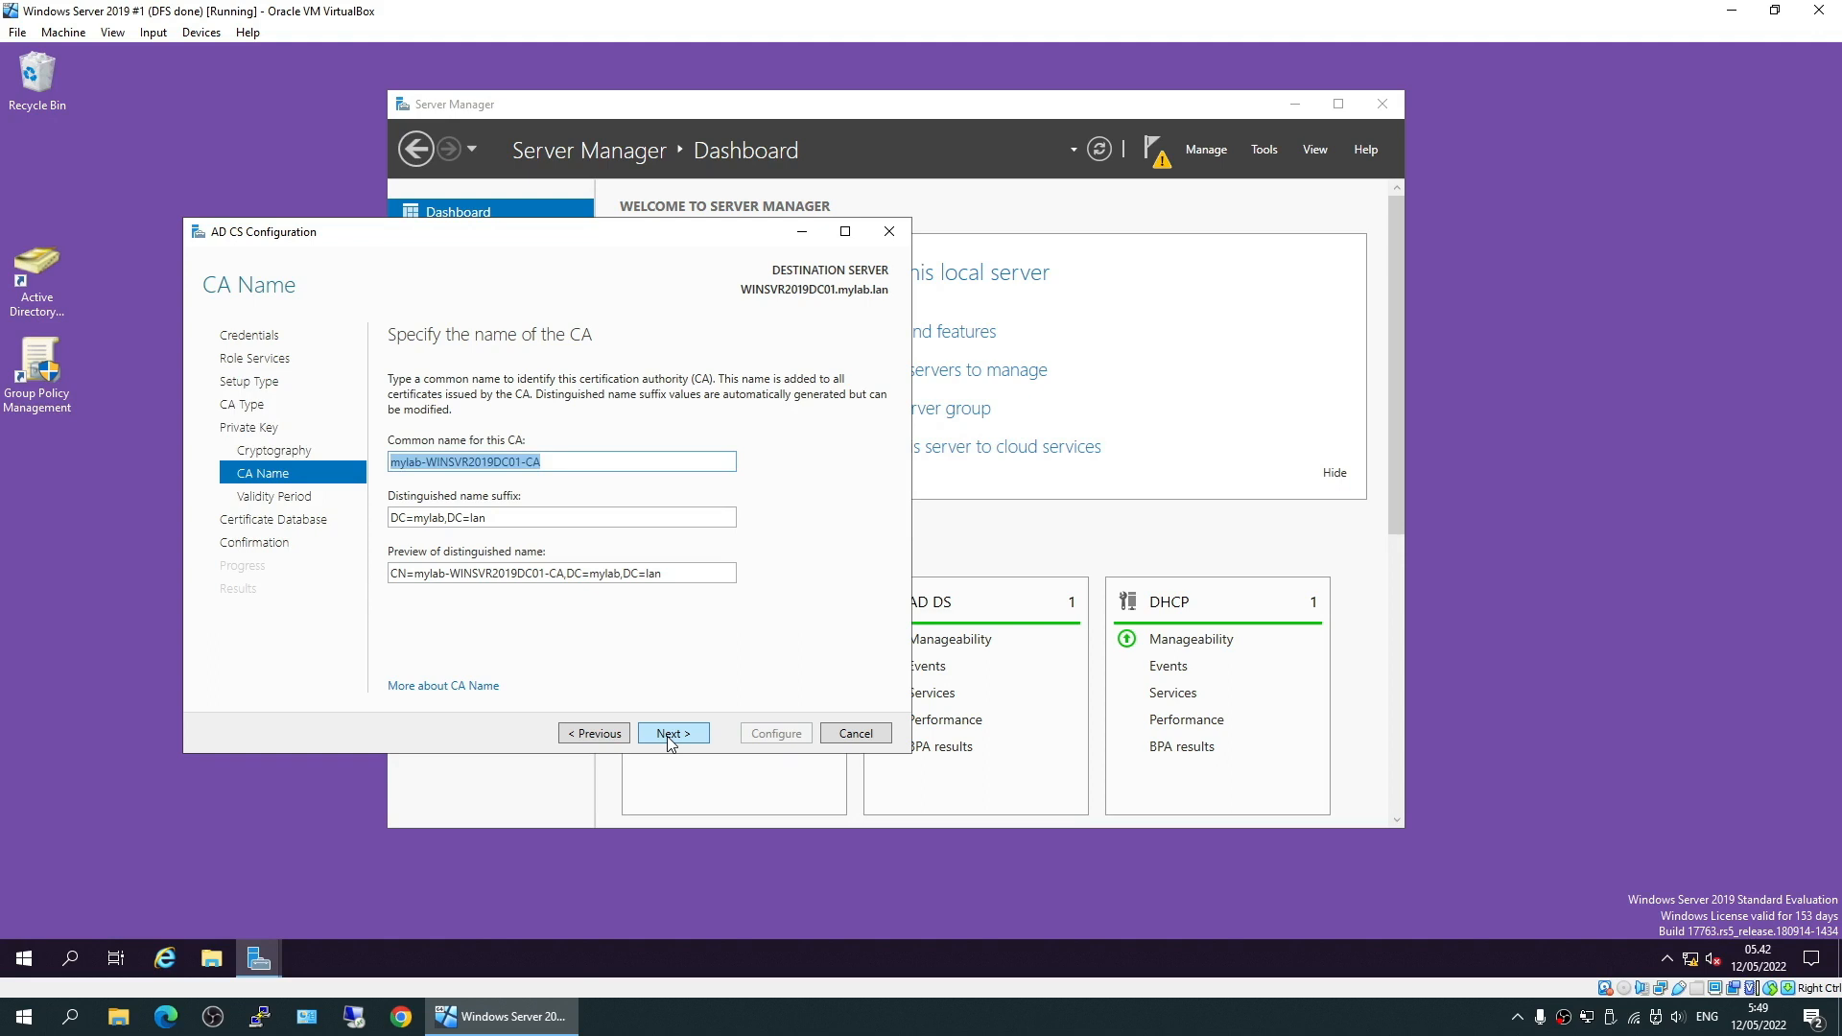
# - Accept the default CA name, 5-year validity period and database locations, and run the AD CS configuration to completion
pyautogui.click(672, 737)
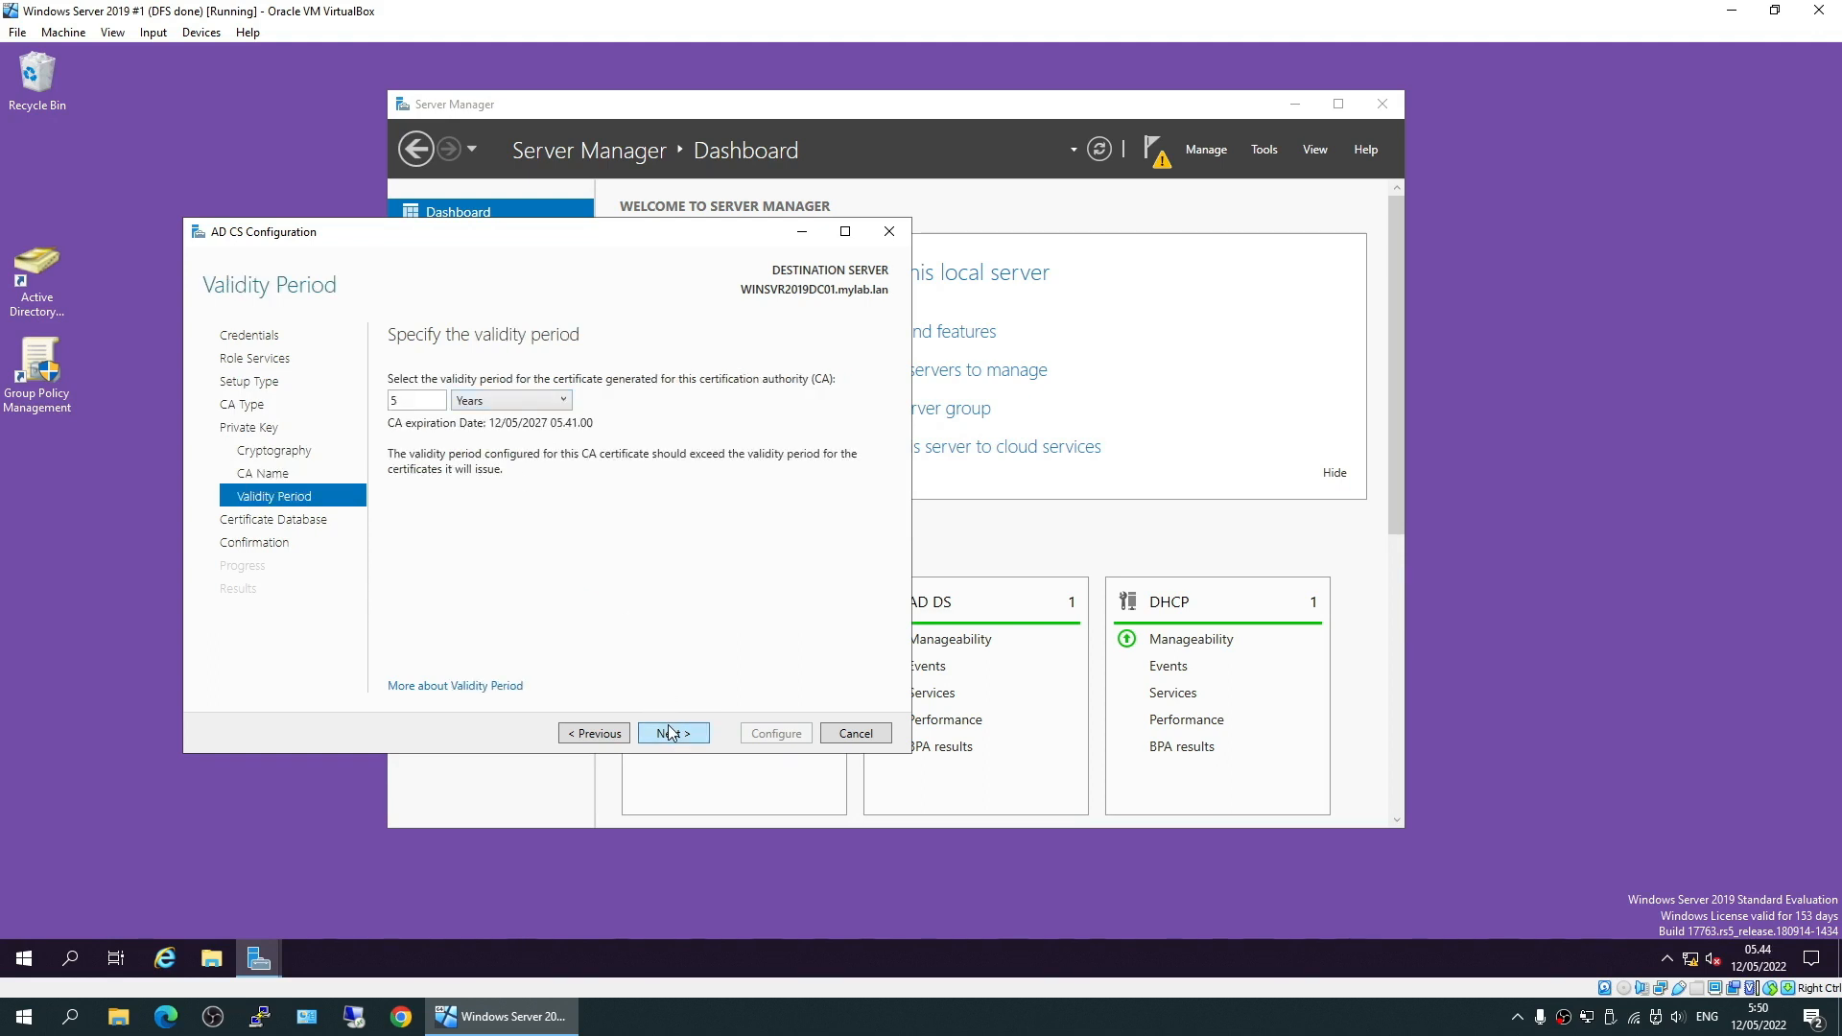
pyautogui.click(669, 732)
pyautogui.click(698, 736)
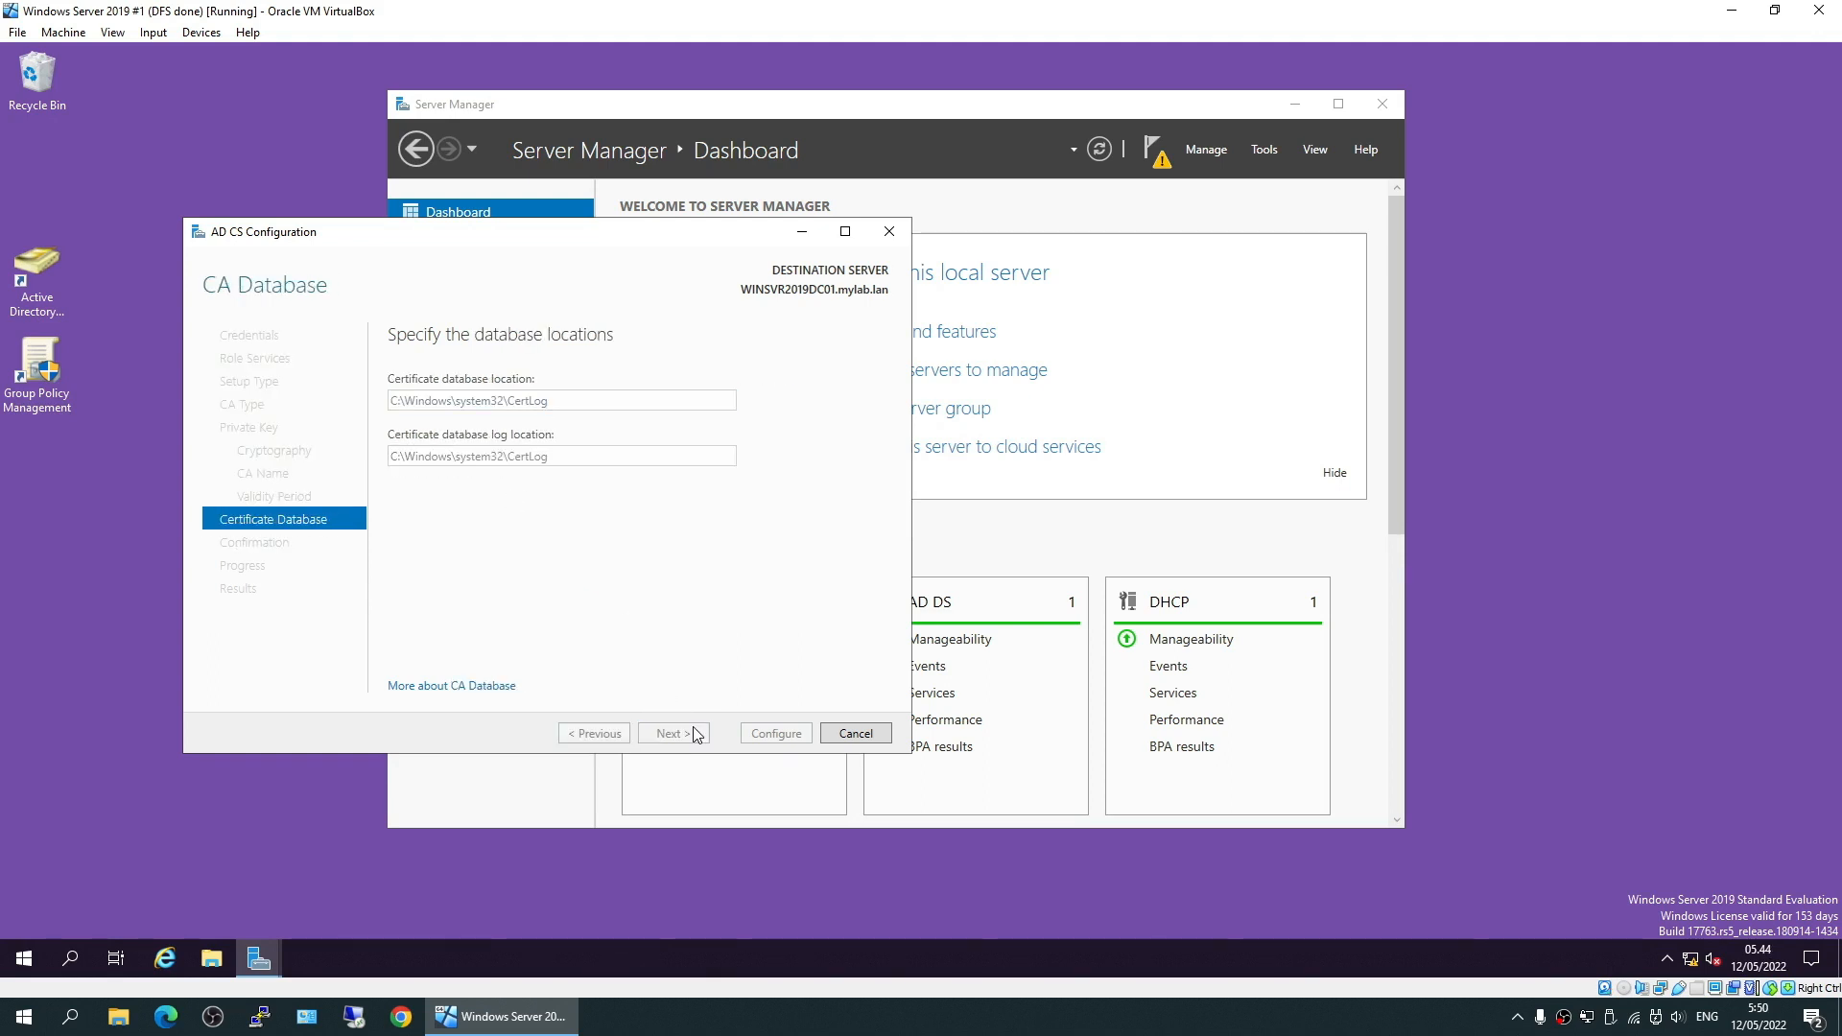
pyautogui.click(762, 735)
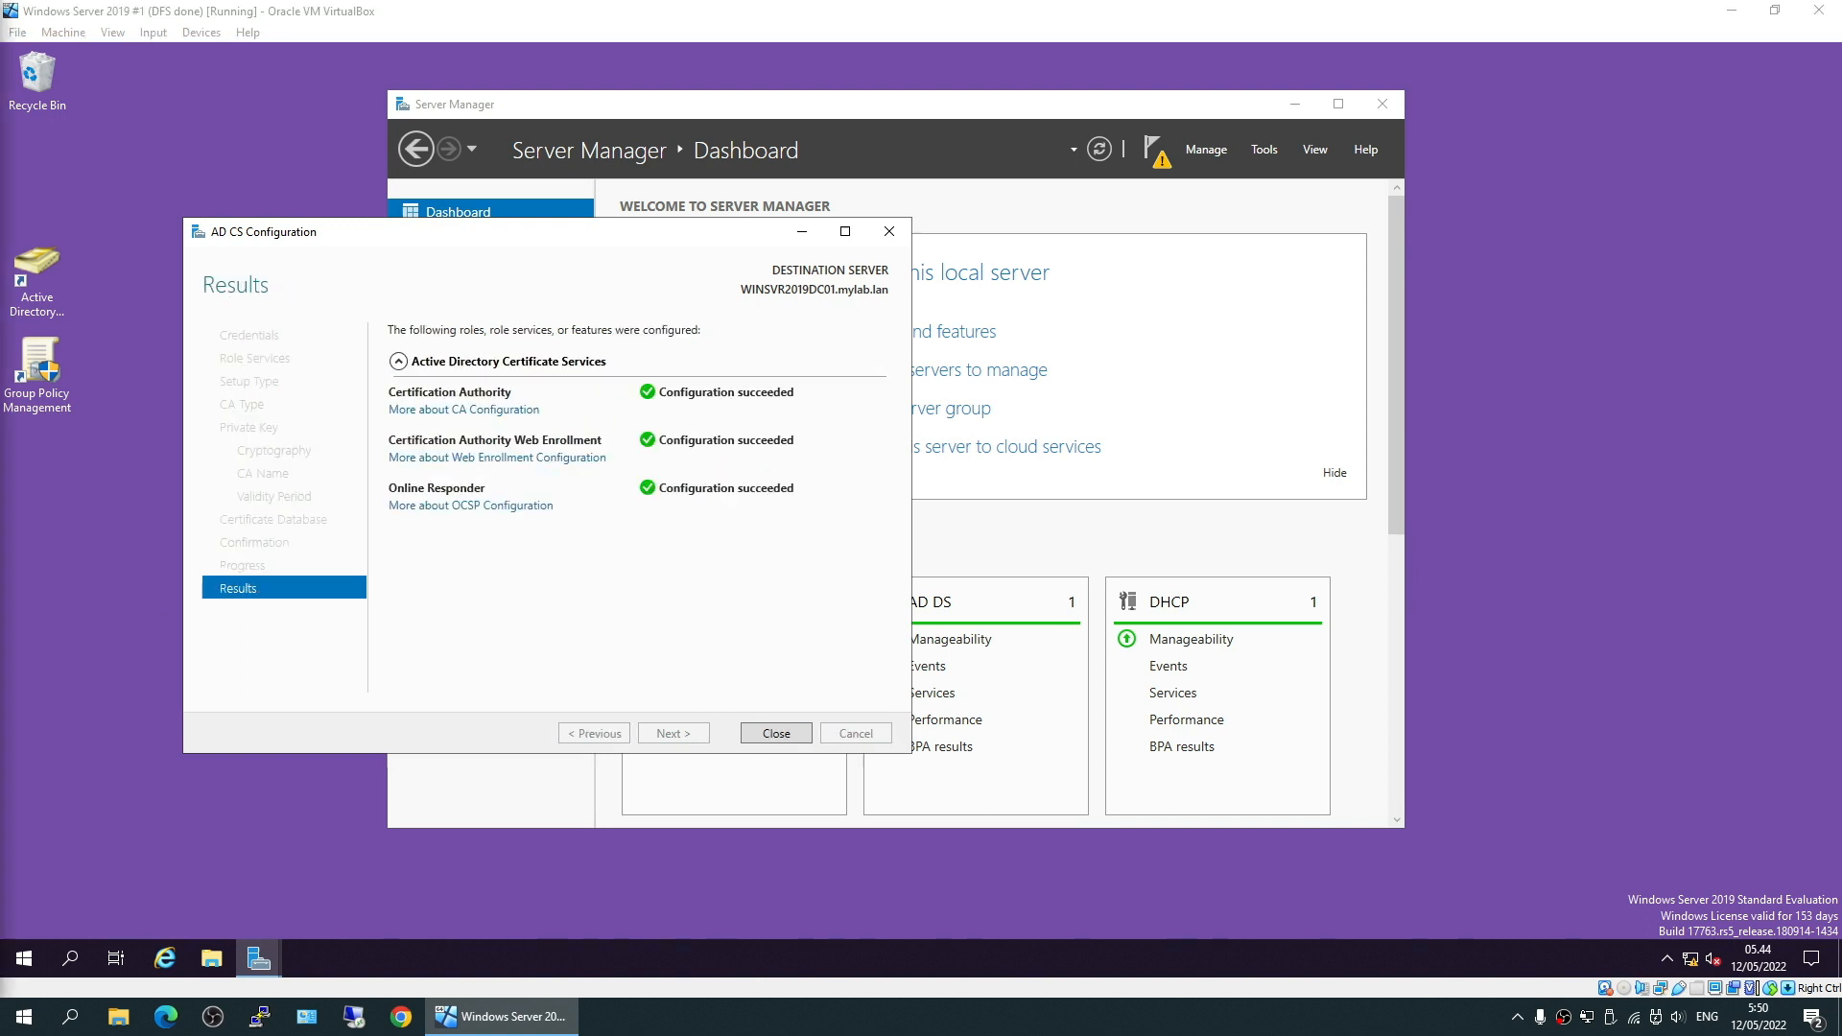
pyautogui.click(779, 735)
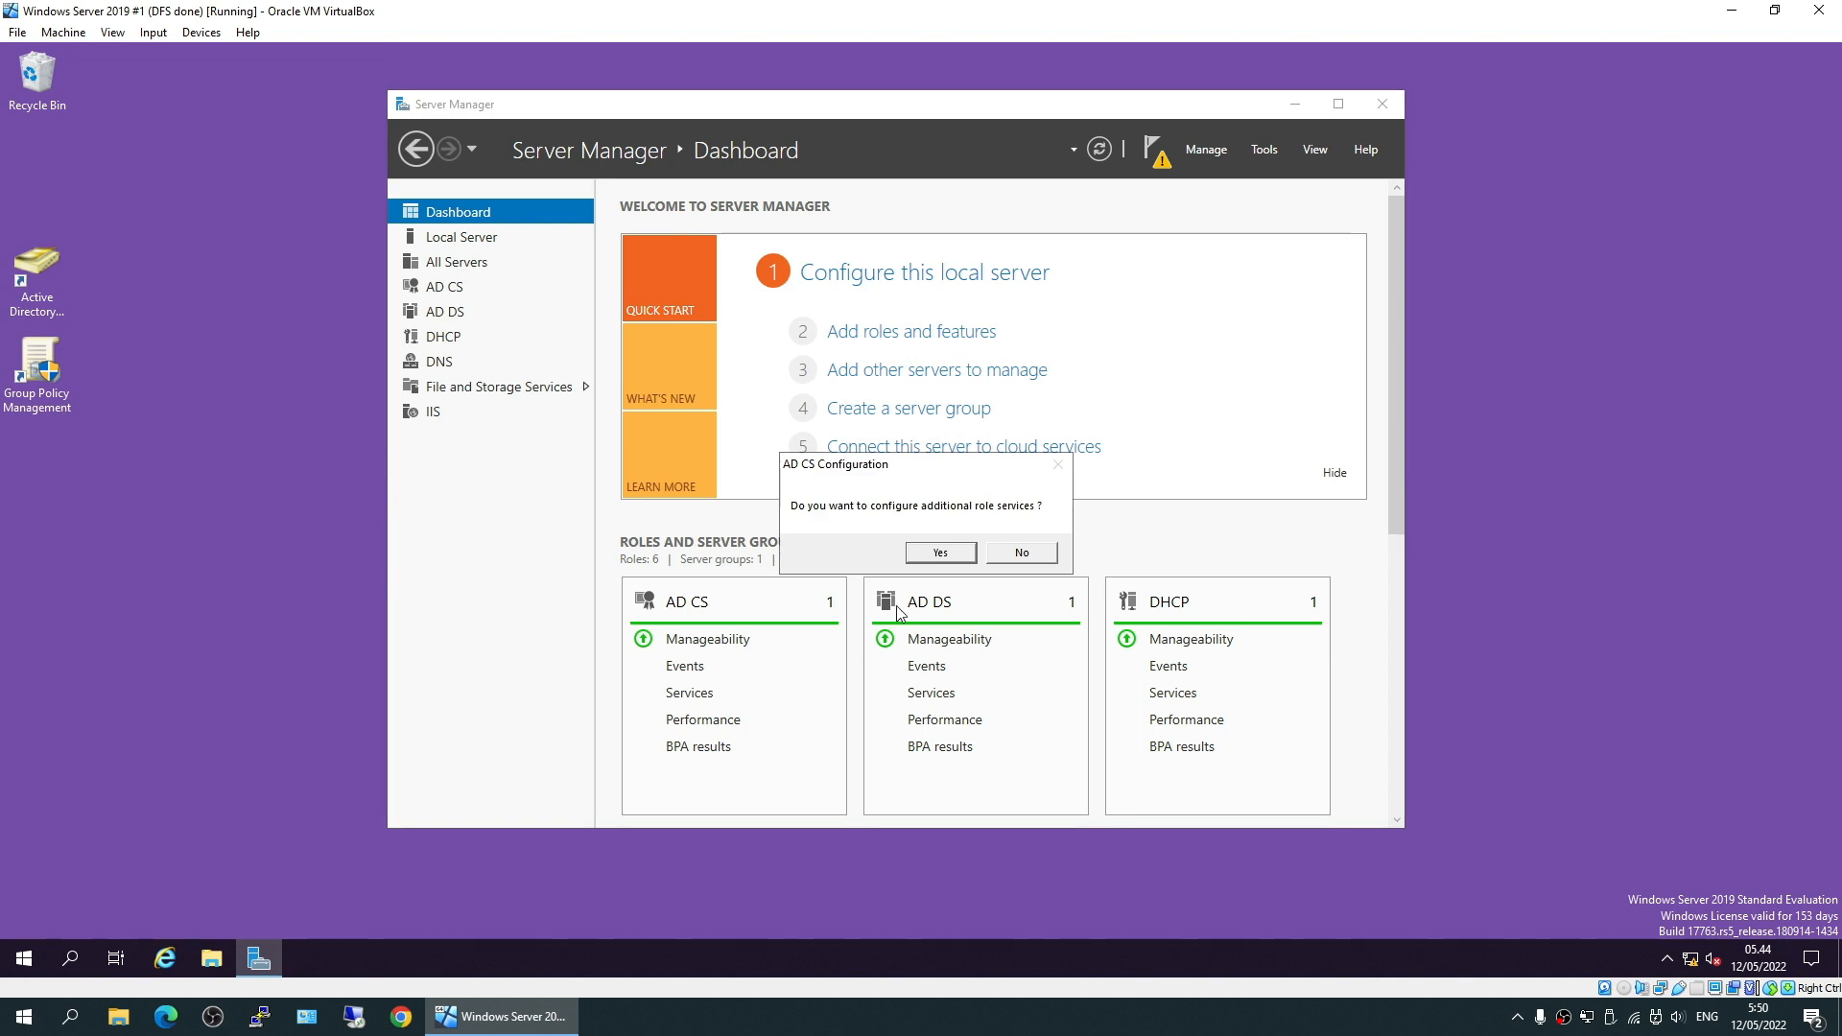
pyautogui.click(941, 553)
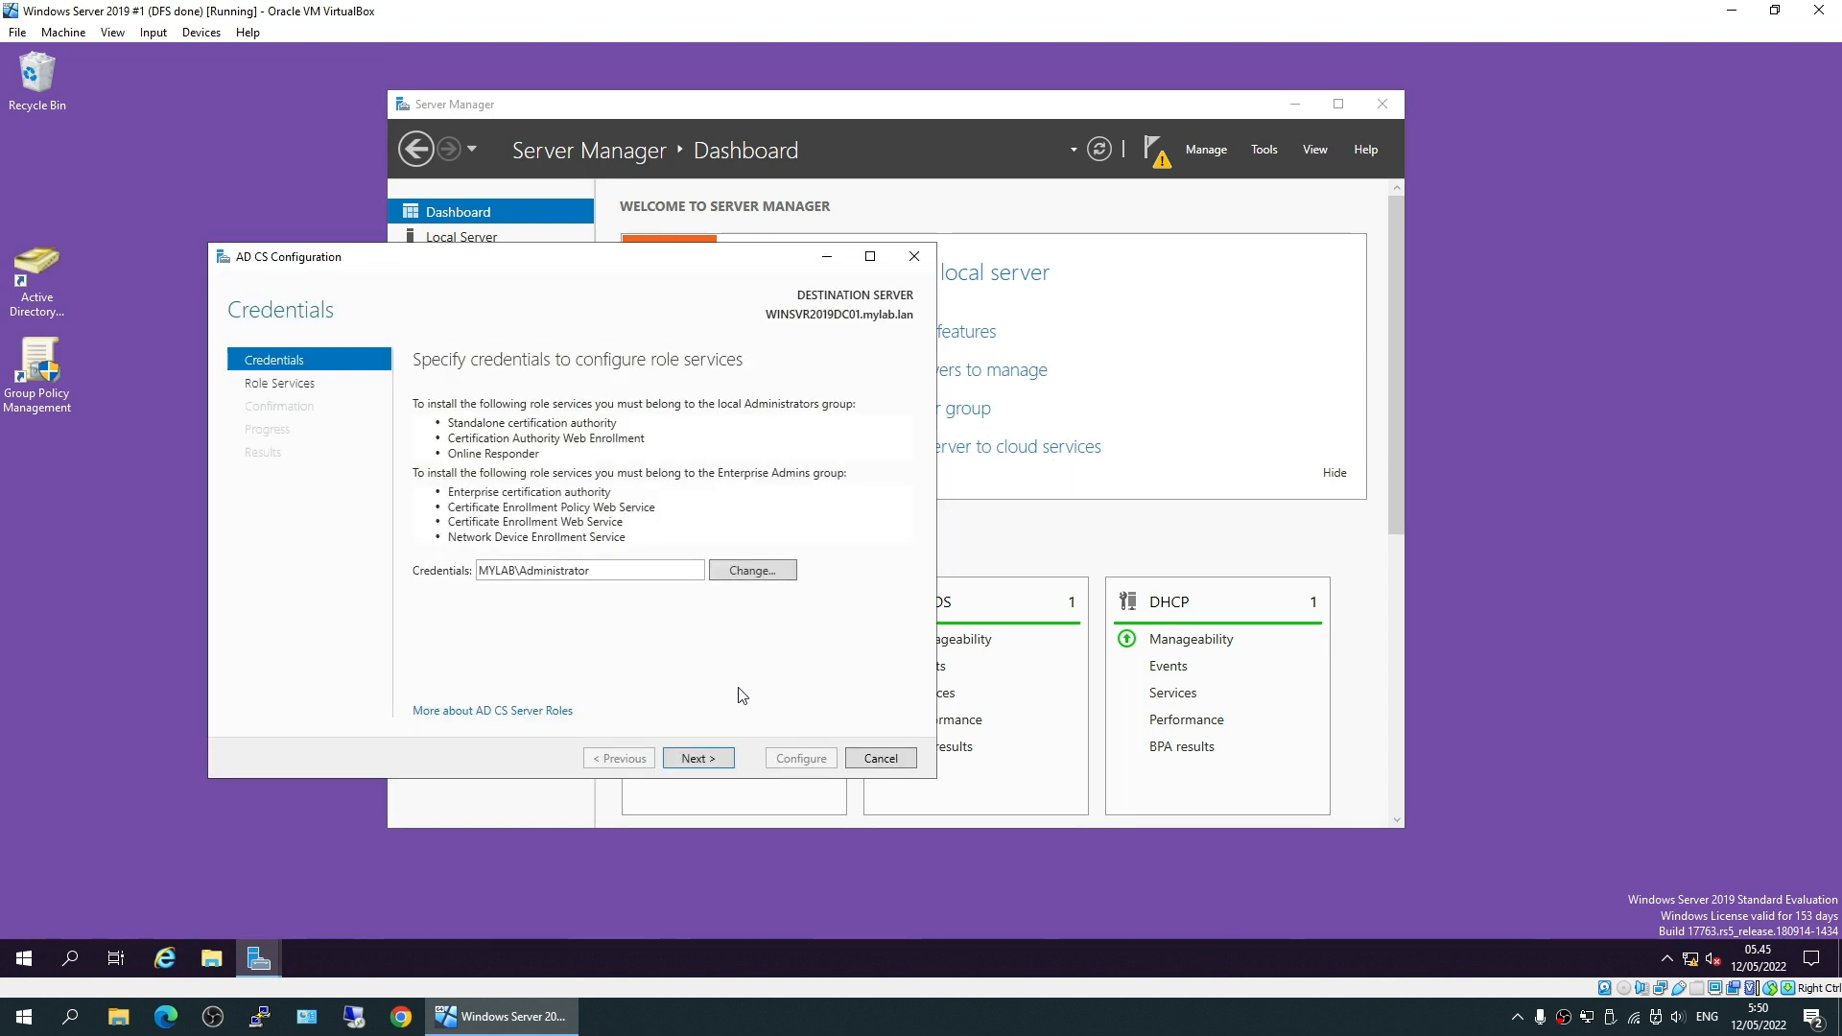
pyautogui.click(705, 759)
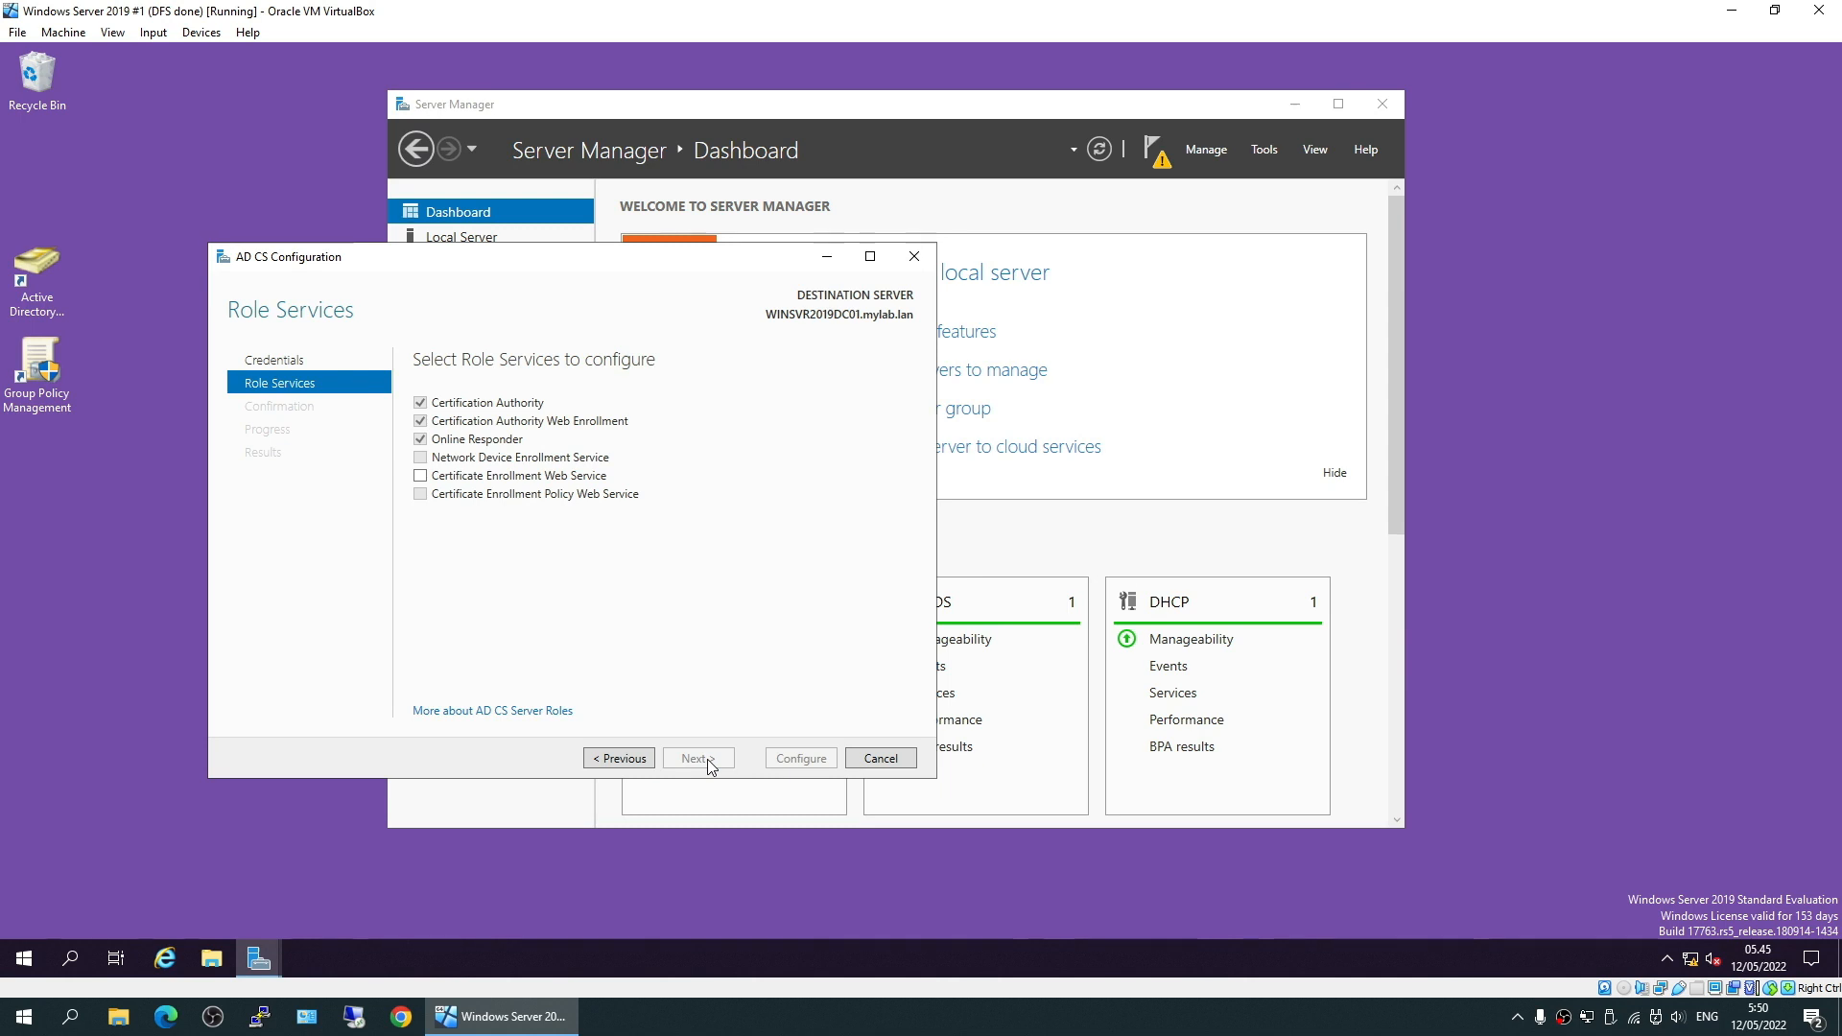
pyautogui.click(881, 759)
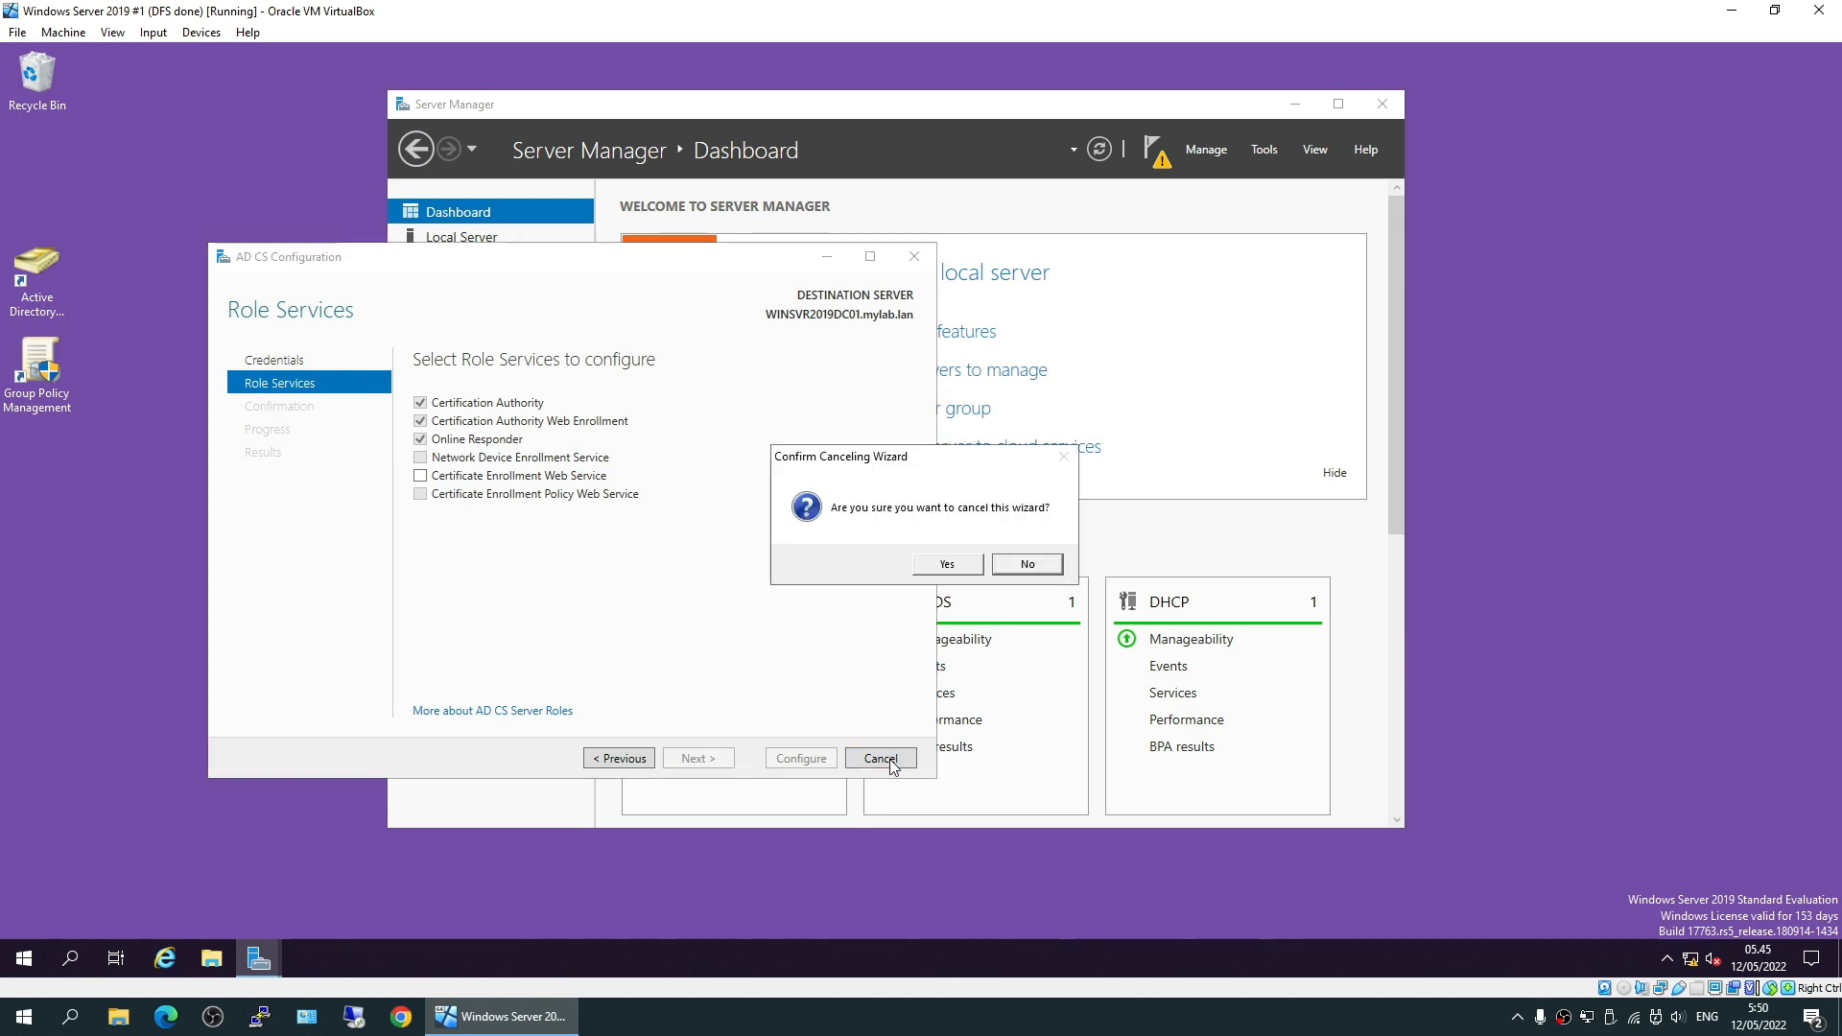
pyautogui.click(946, 564)
# - Restart the AD CS post-deployment configuration and select the Certificate Enrollment Web Service role service
pyautogui.click(1161, 156)
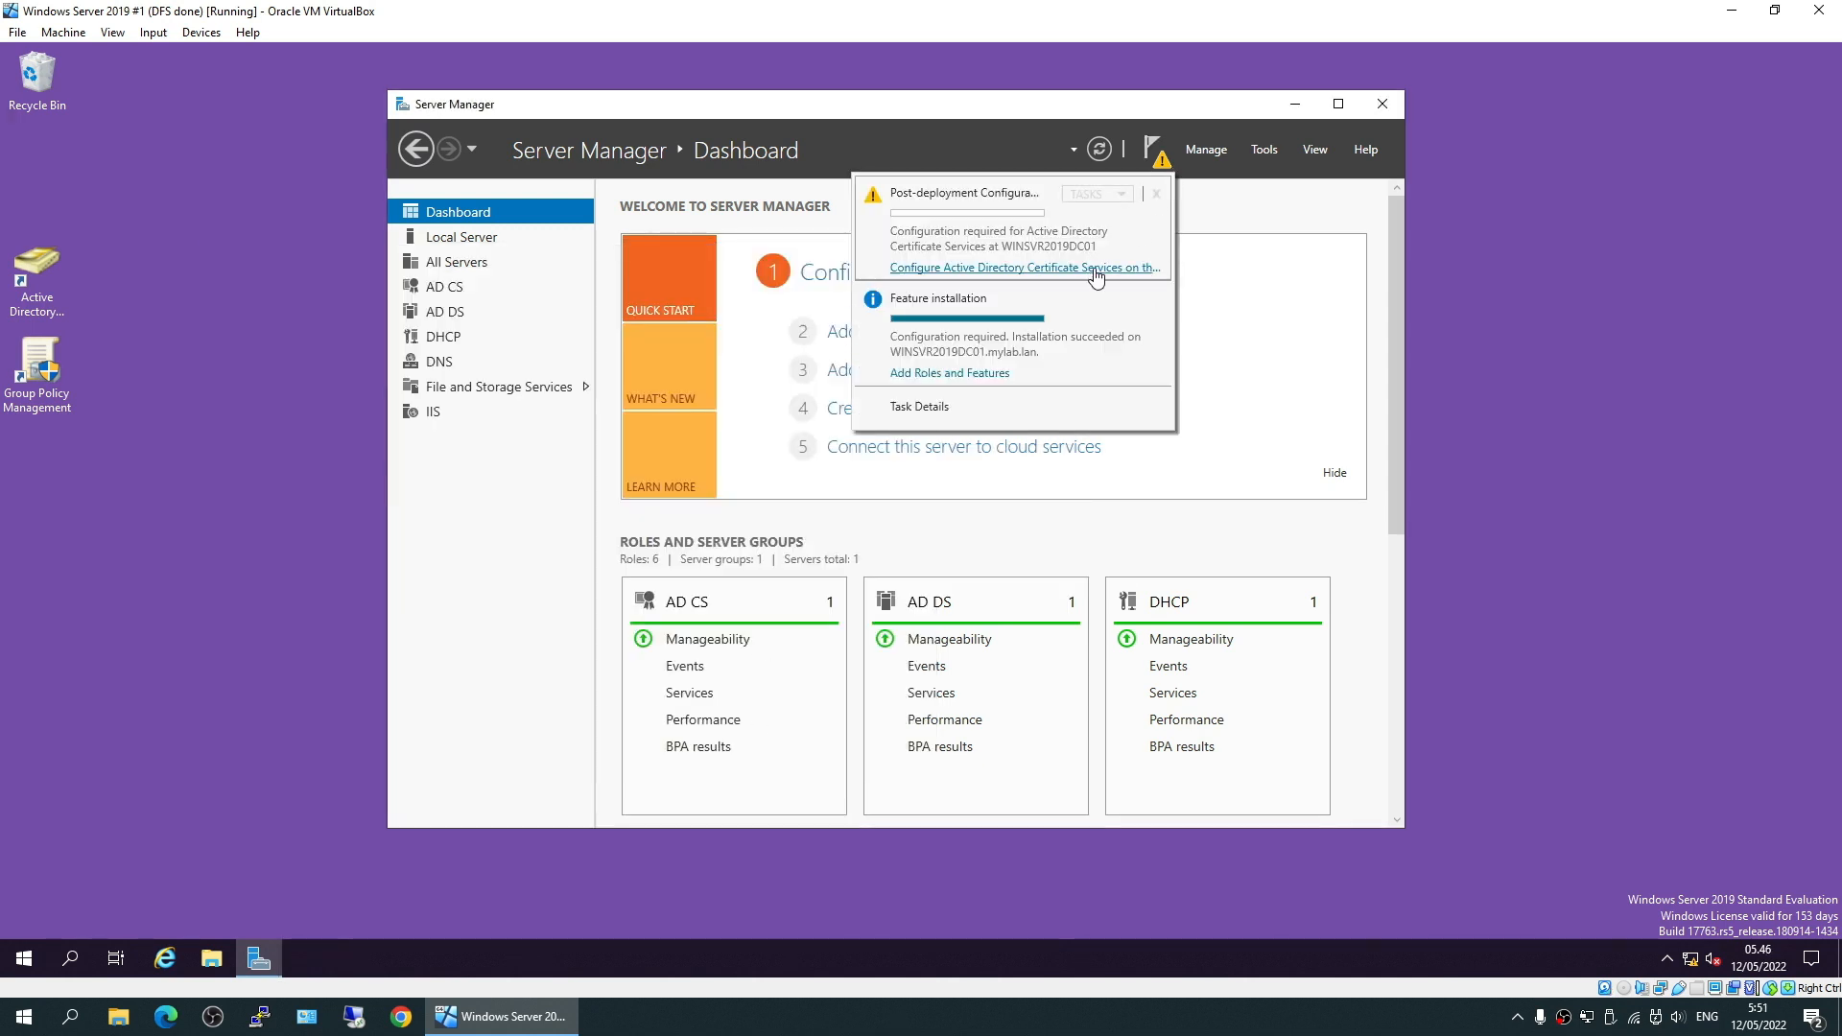
pyautogui.click(988, 279)
pyautogui.click(516, 585)
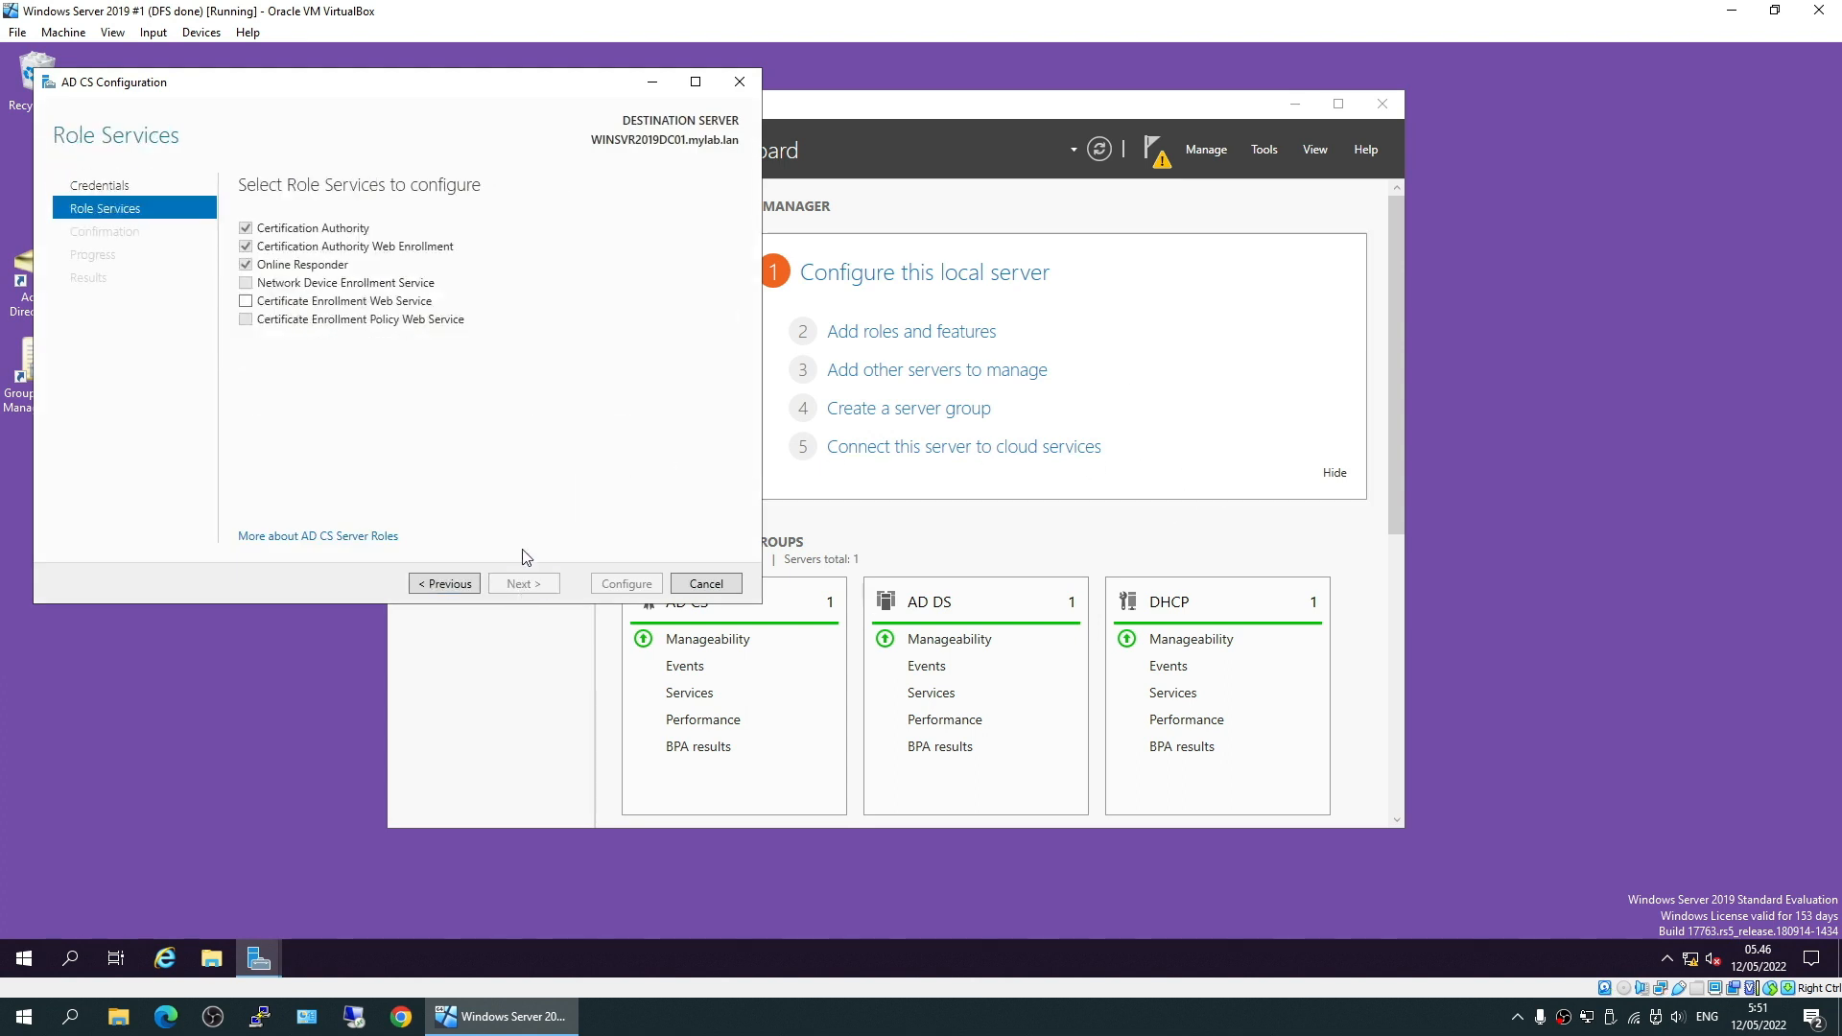
pyautogui.click(389, 303)
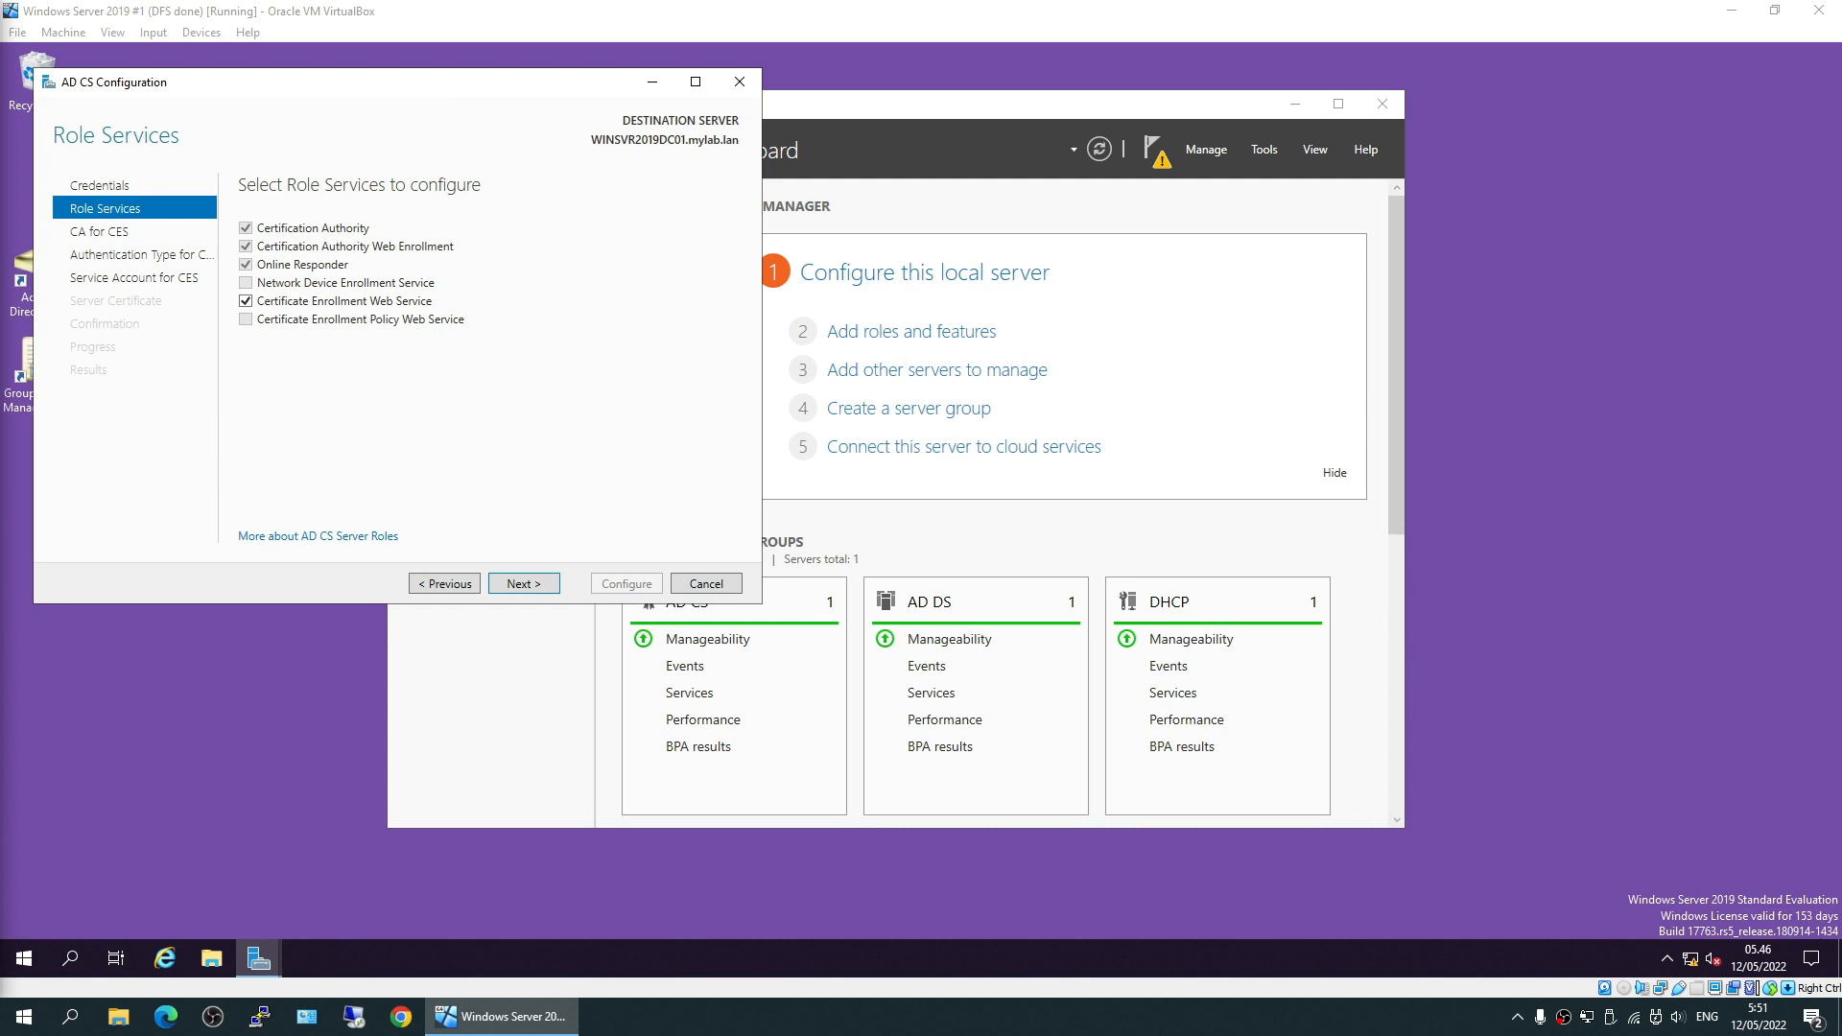
# - Set the enrollment web service to the default CA, Windows integrated authentication and the built-in application pool identity
pyautogui.click(524, 583)
pyautogui.click(523, 585)
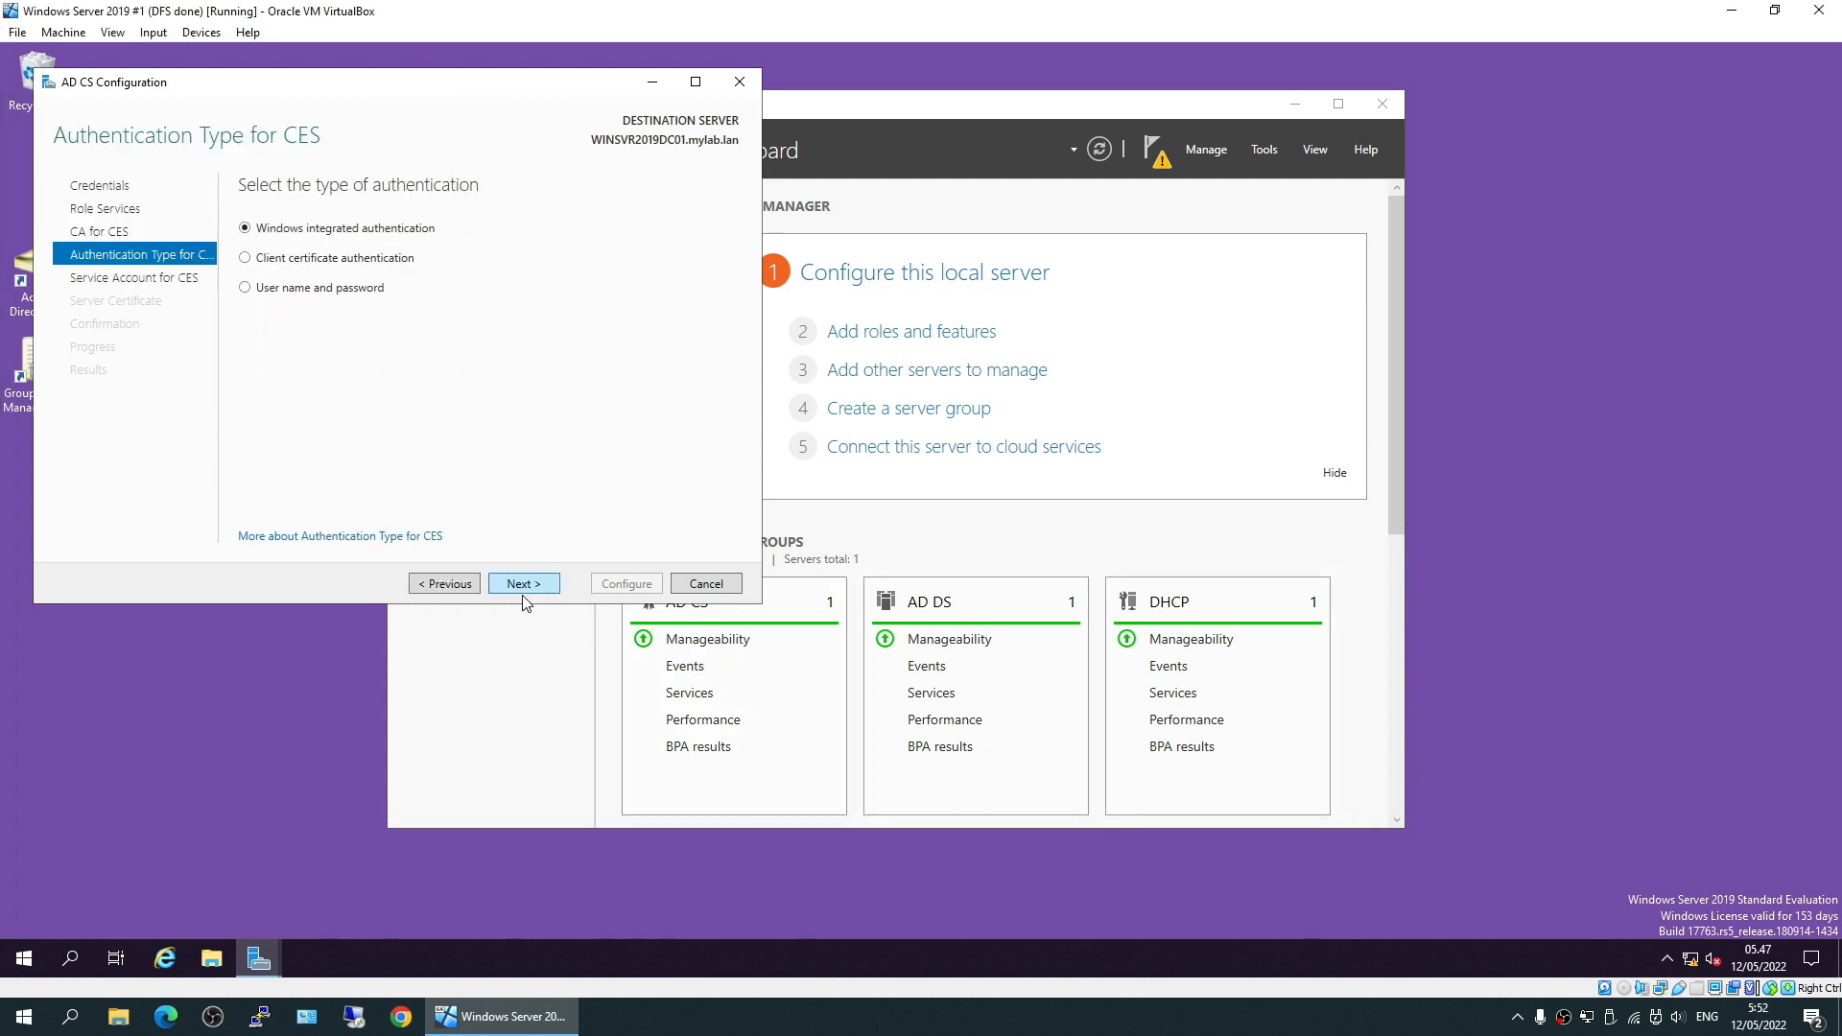
pyautogui.click(527, 586)
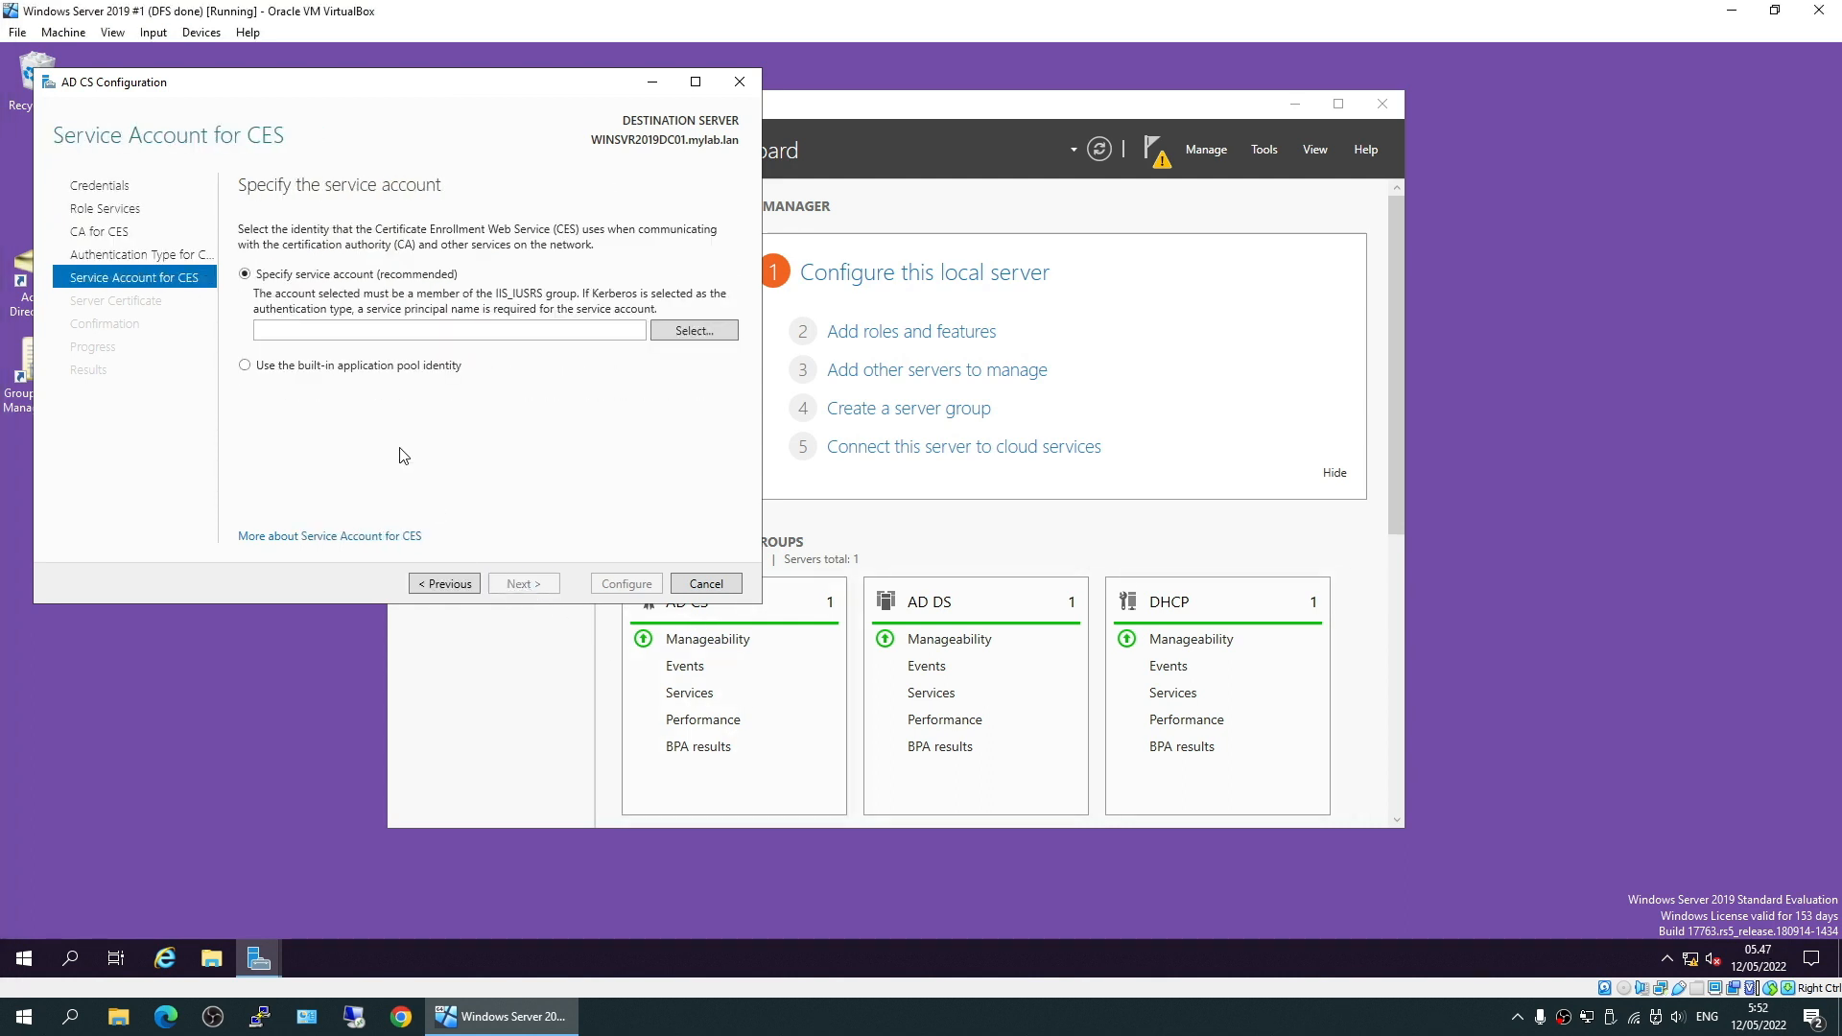
pyautogui.click(369, 370)
pyautogui.click(545, 584)
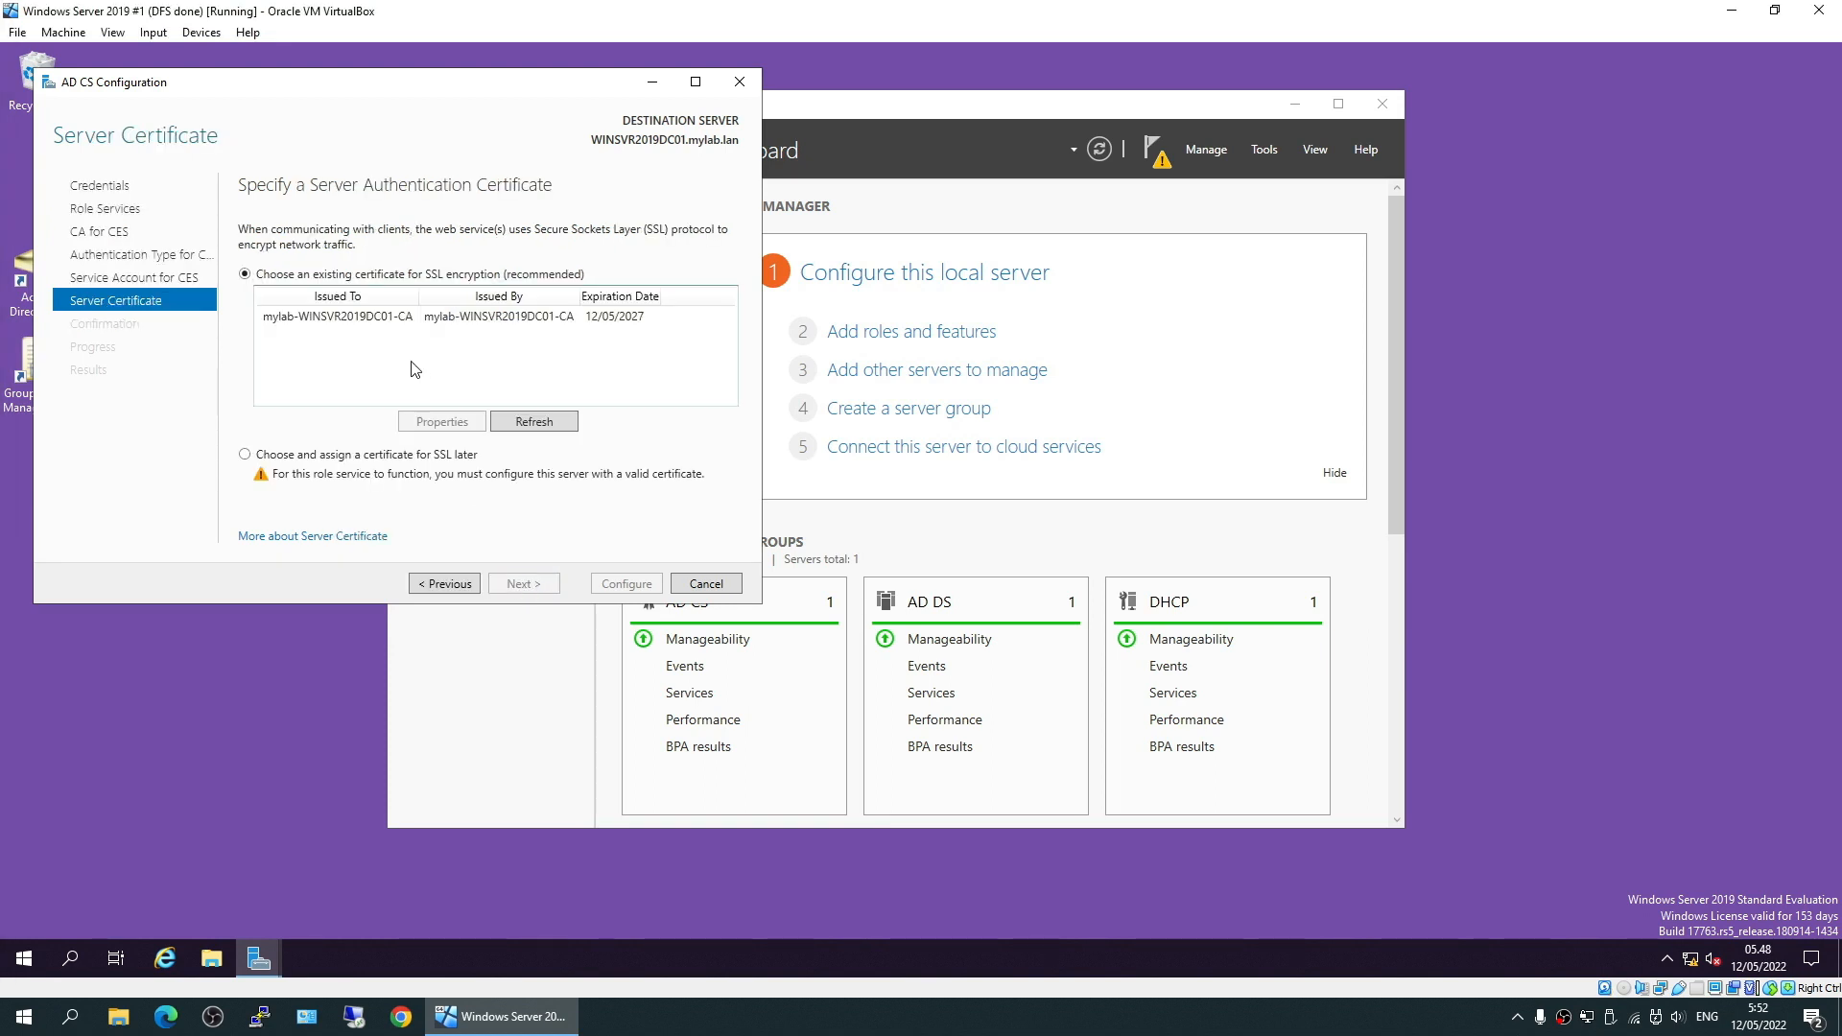
# - Choose the existing mylab-WINSVR2019DC01-CA certificate for SSL encryption and apply the Certificate Enrollment Web Service configuration
pyautogui.click(372, 323)
pyautogui.click(534, 585)
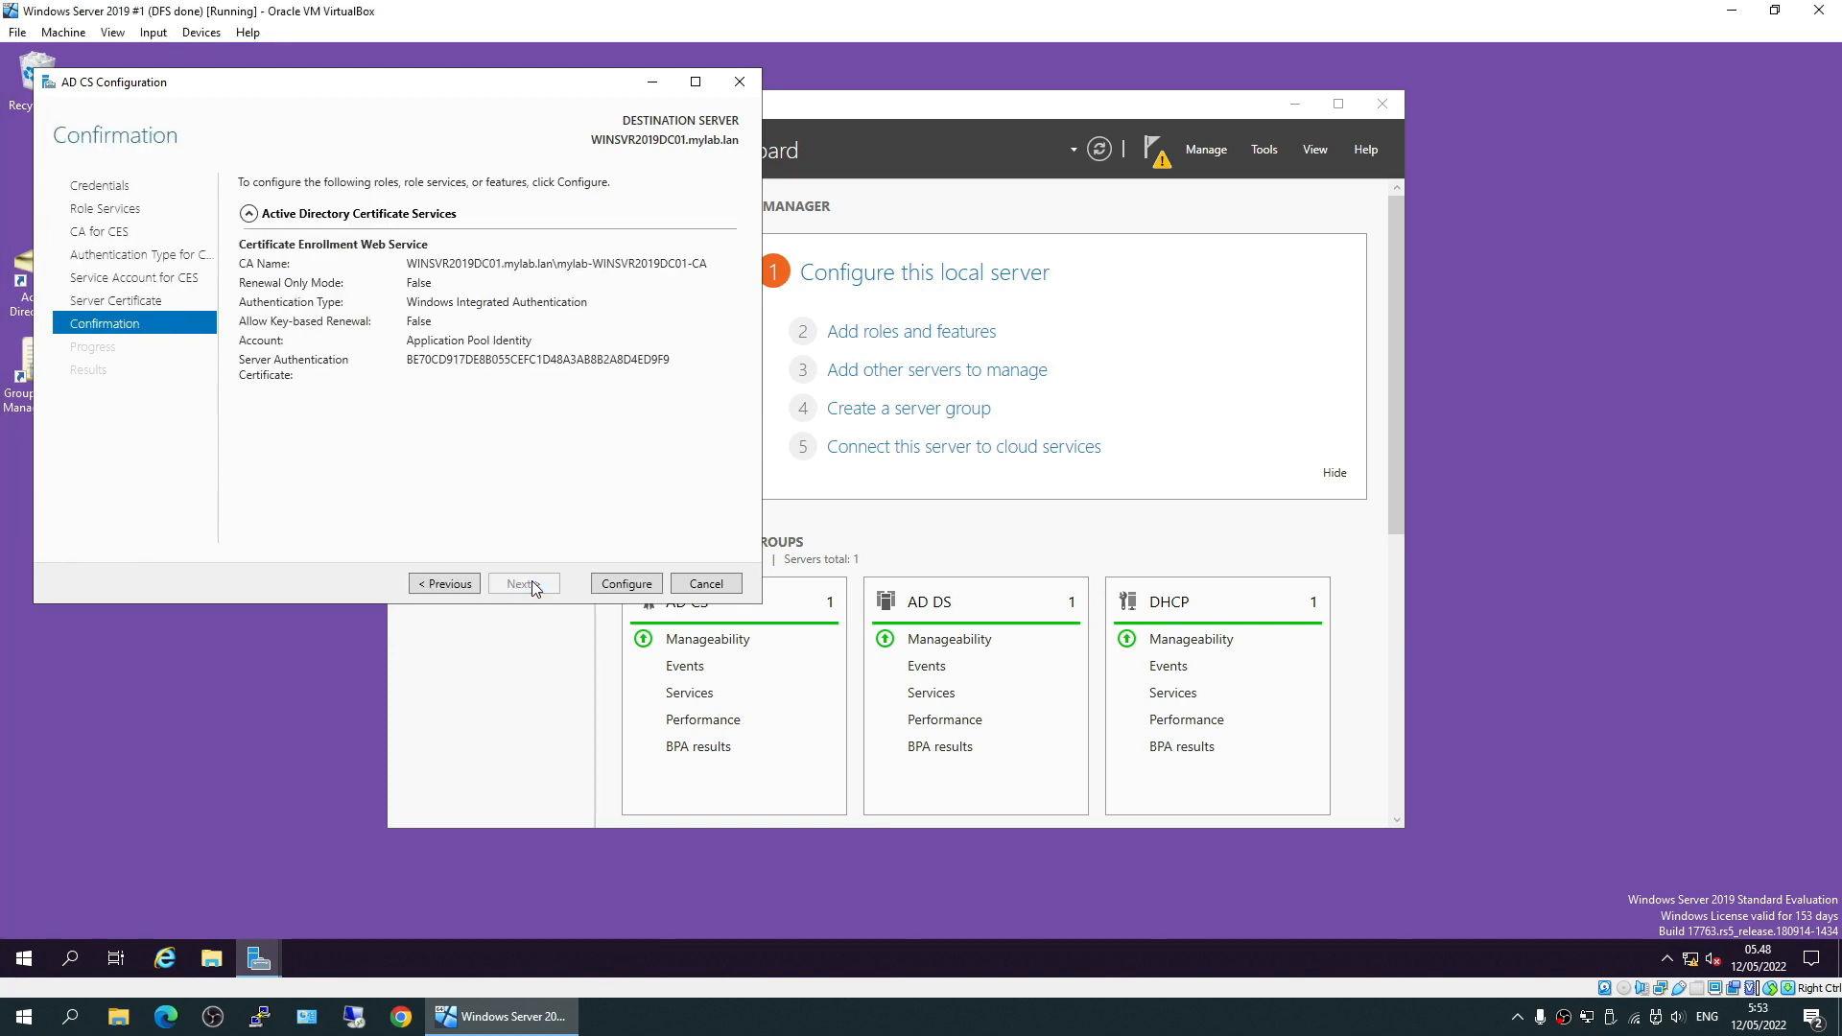
pyautogui.click(639, 584)
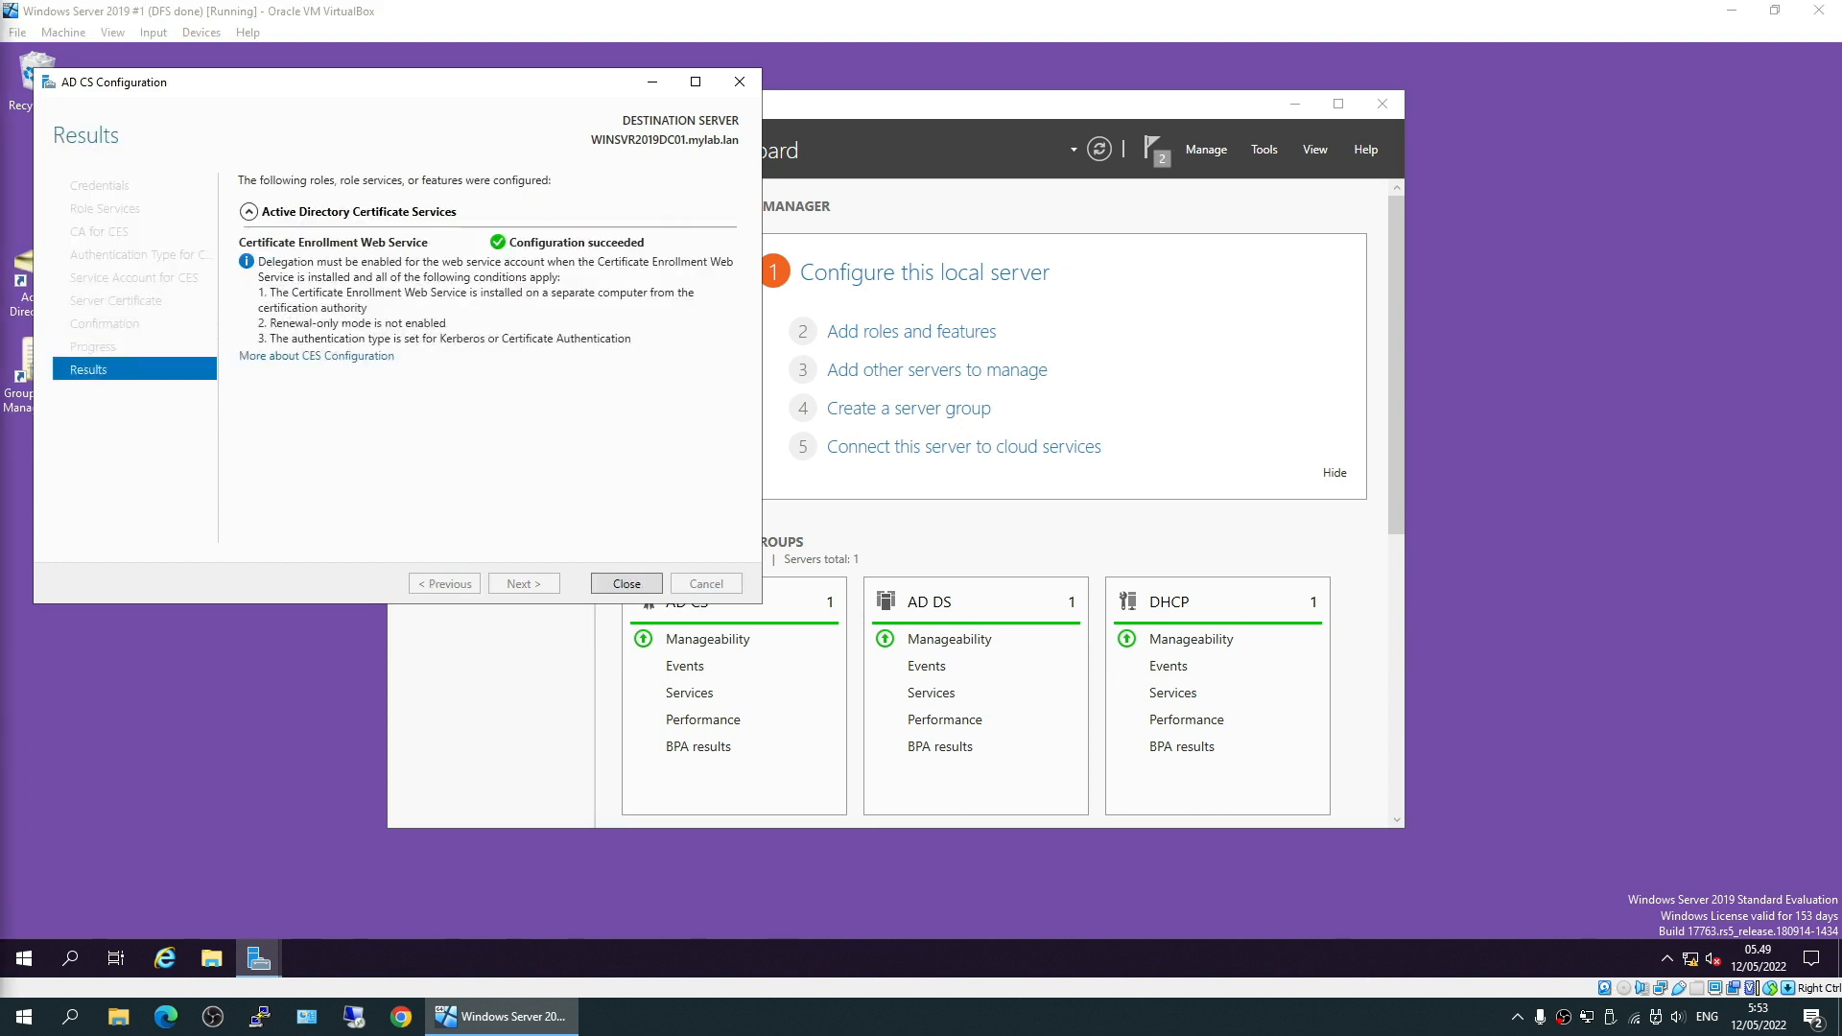
pyautogui.click(622, 582)
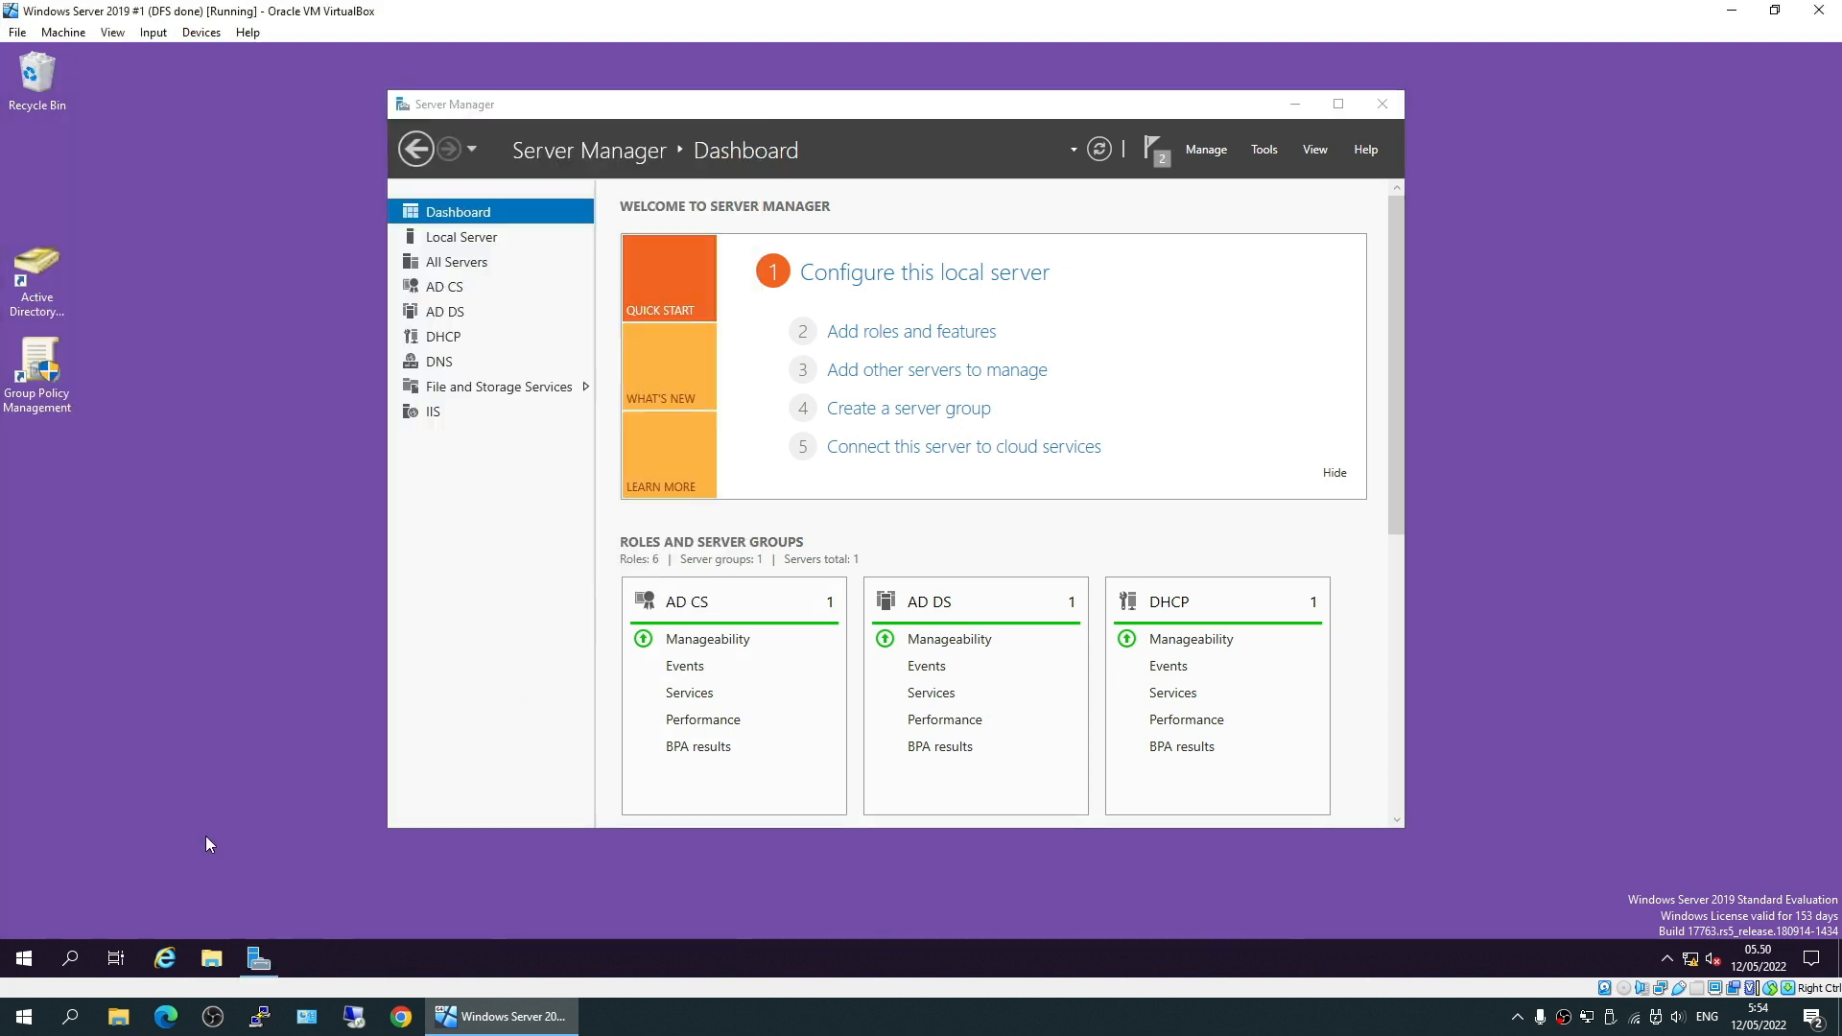
# - Open the Certification Authority console from Windows Administrative Tools
pyautogui.click(19, 962)
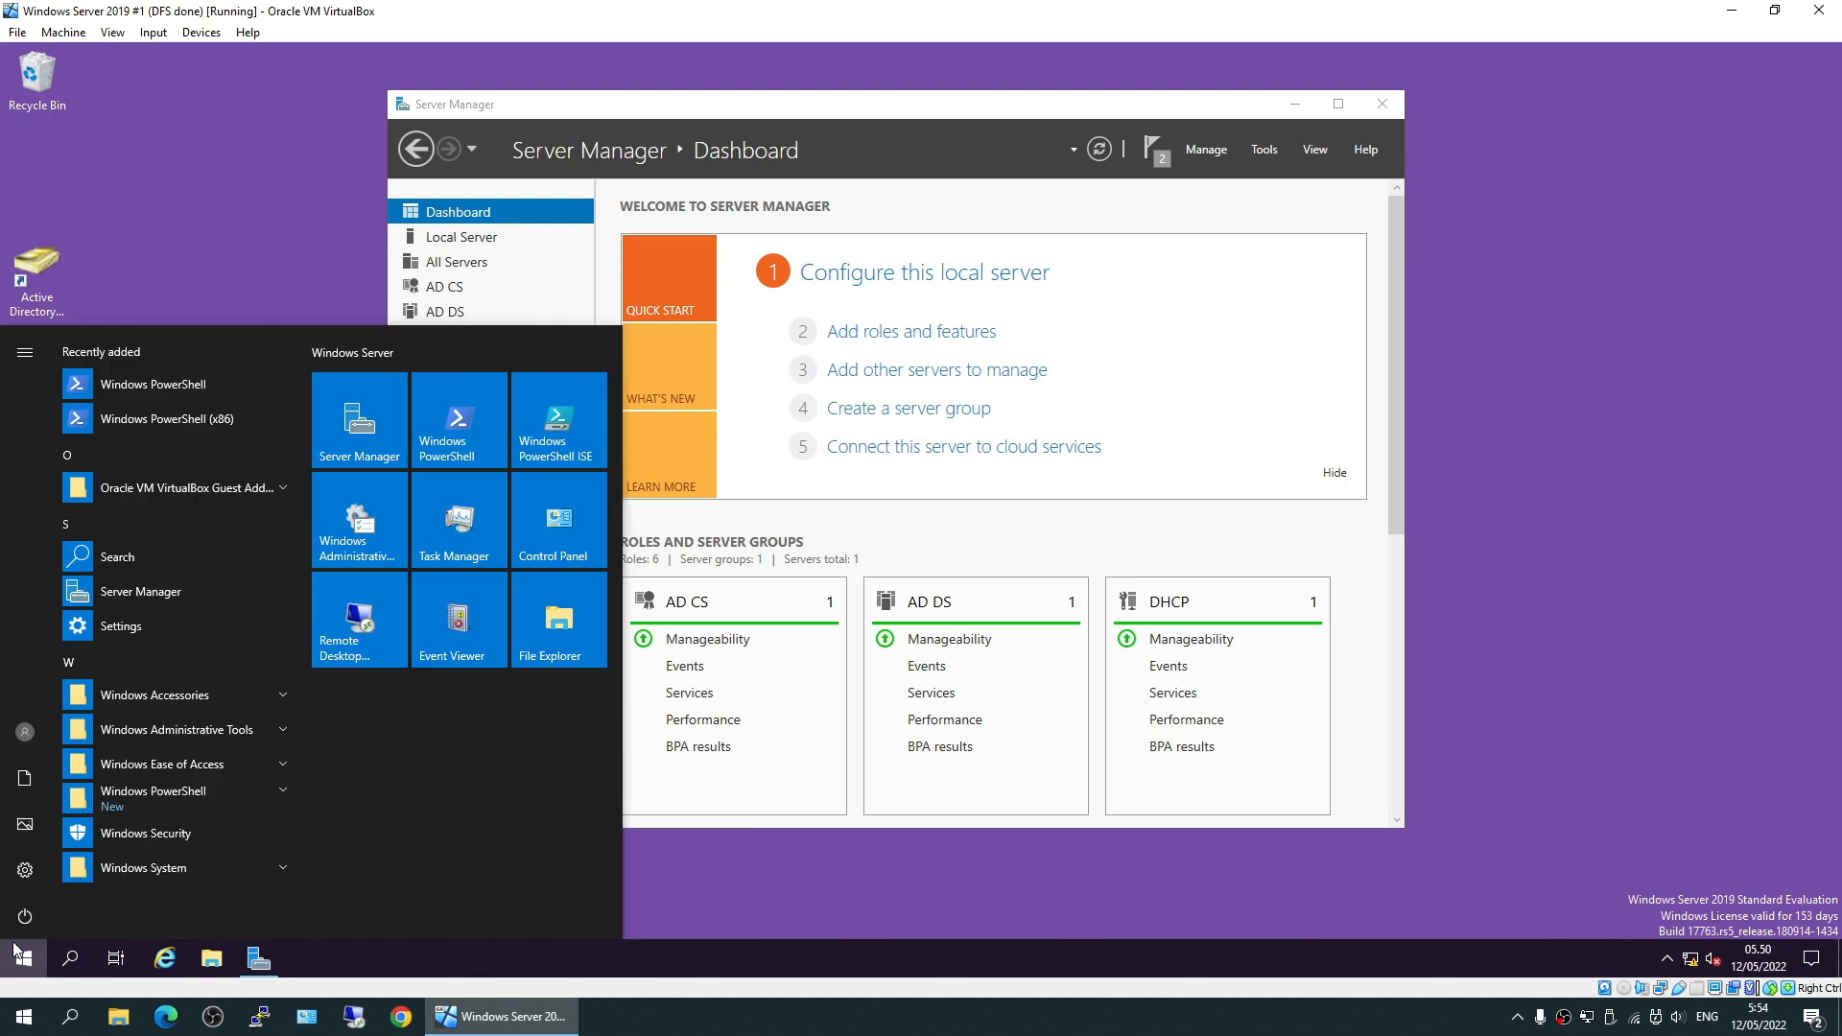
pyautogui.click(239, 737)
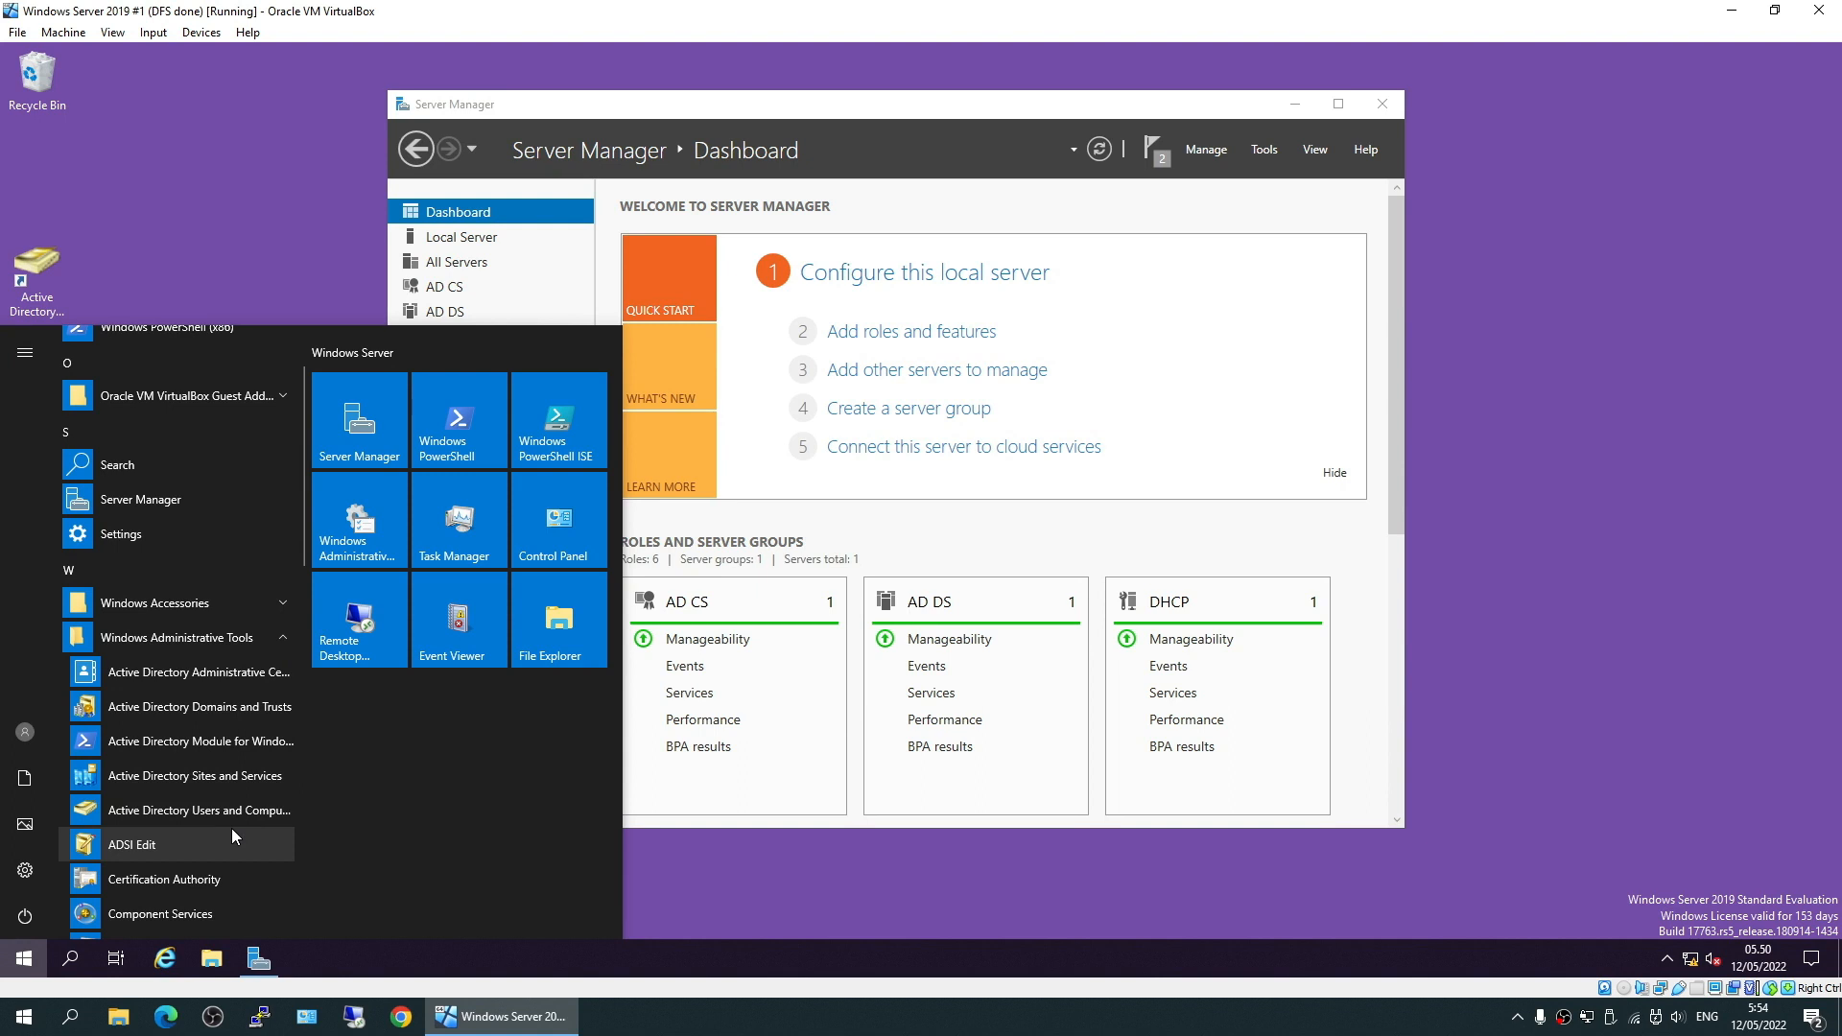
pyautogui.scroll(-2, 232, 827)
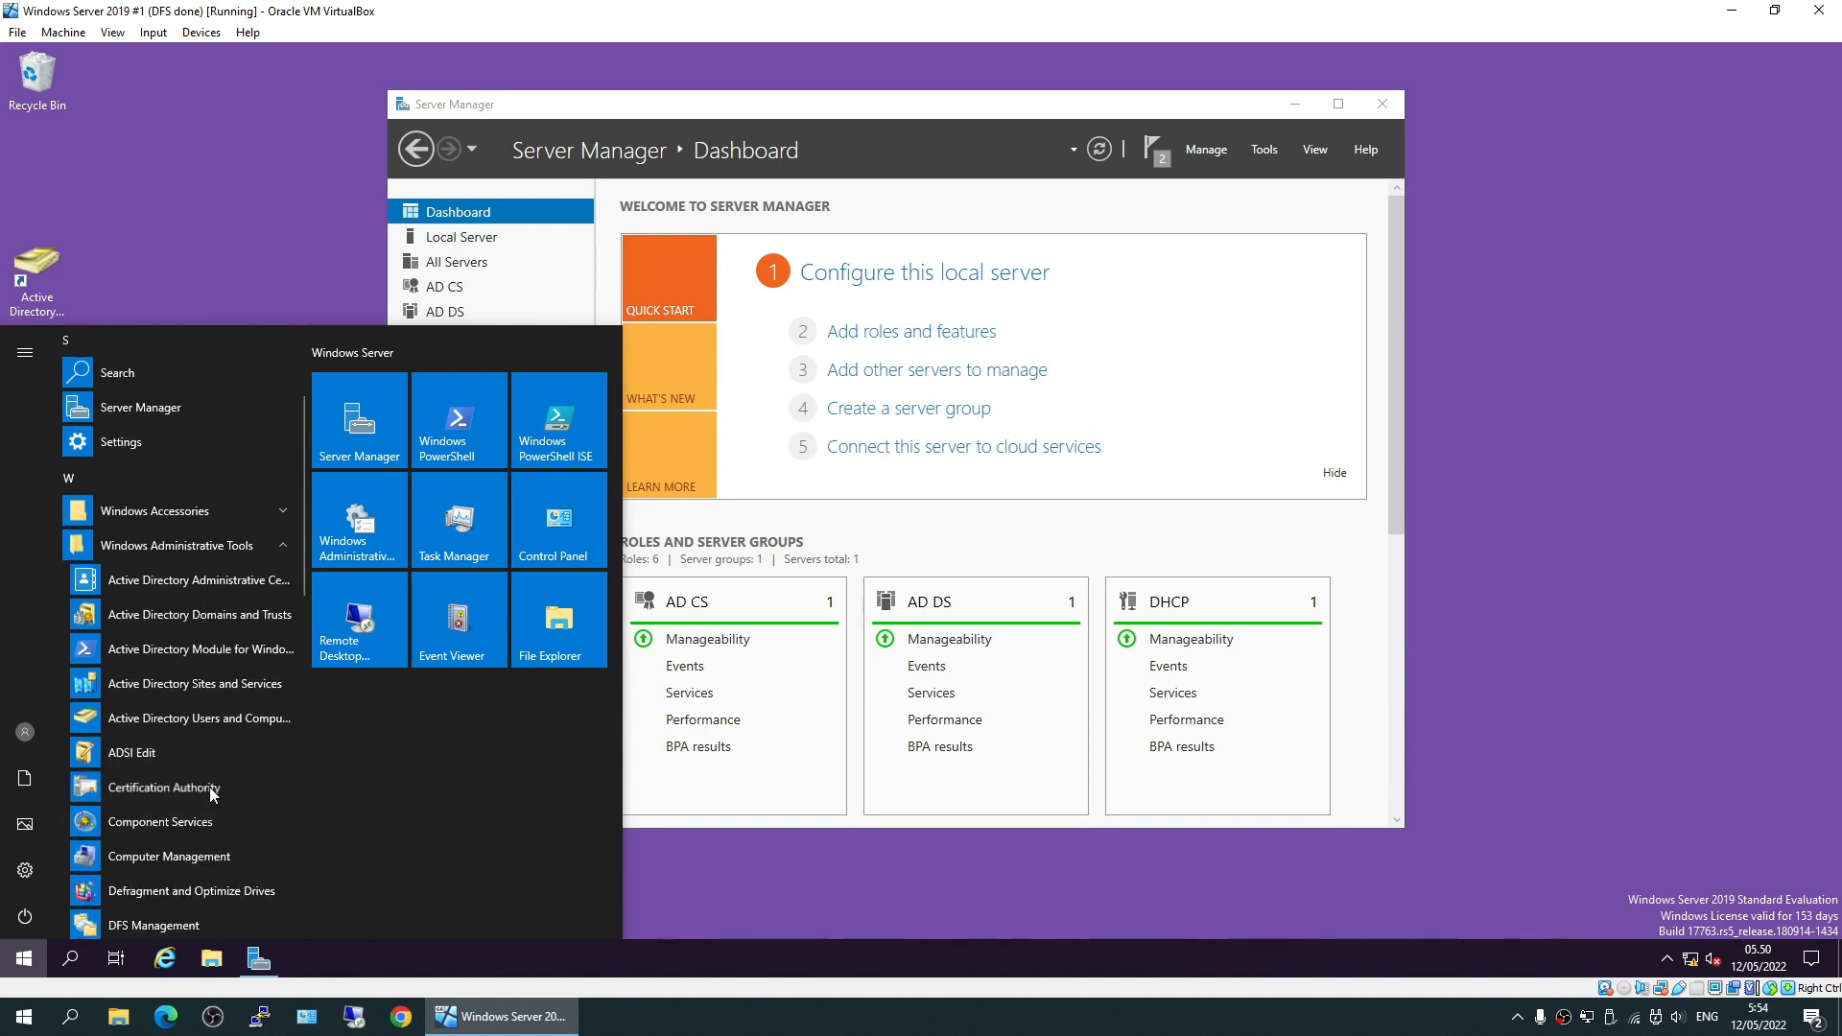
pyautogui.click(209, 787)
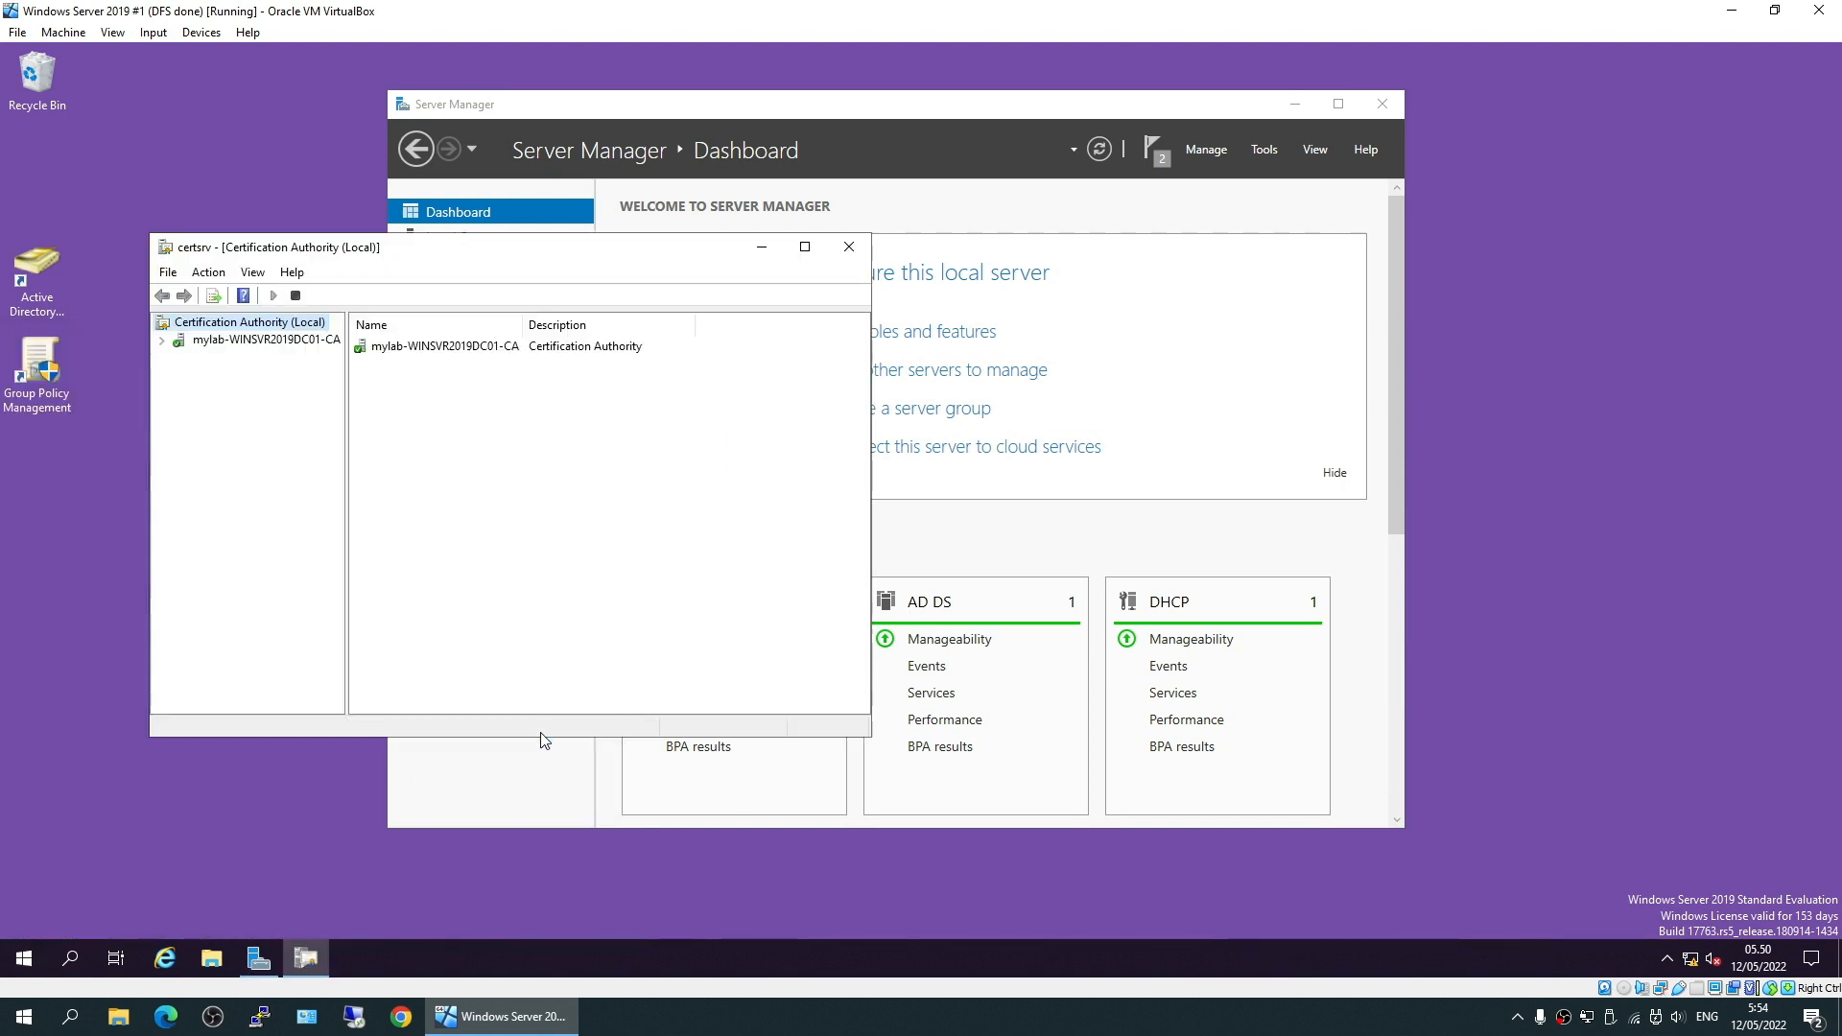
# - Maximize the Certification Authority console, widen its tree, and show the Certificate Templates of mylab-WINSVR2019DC01-CA
pyautogui.click(805, 247)
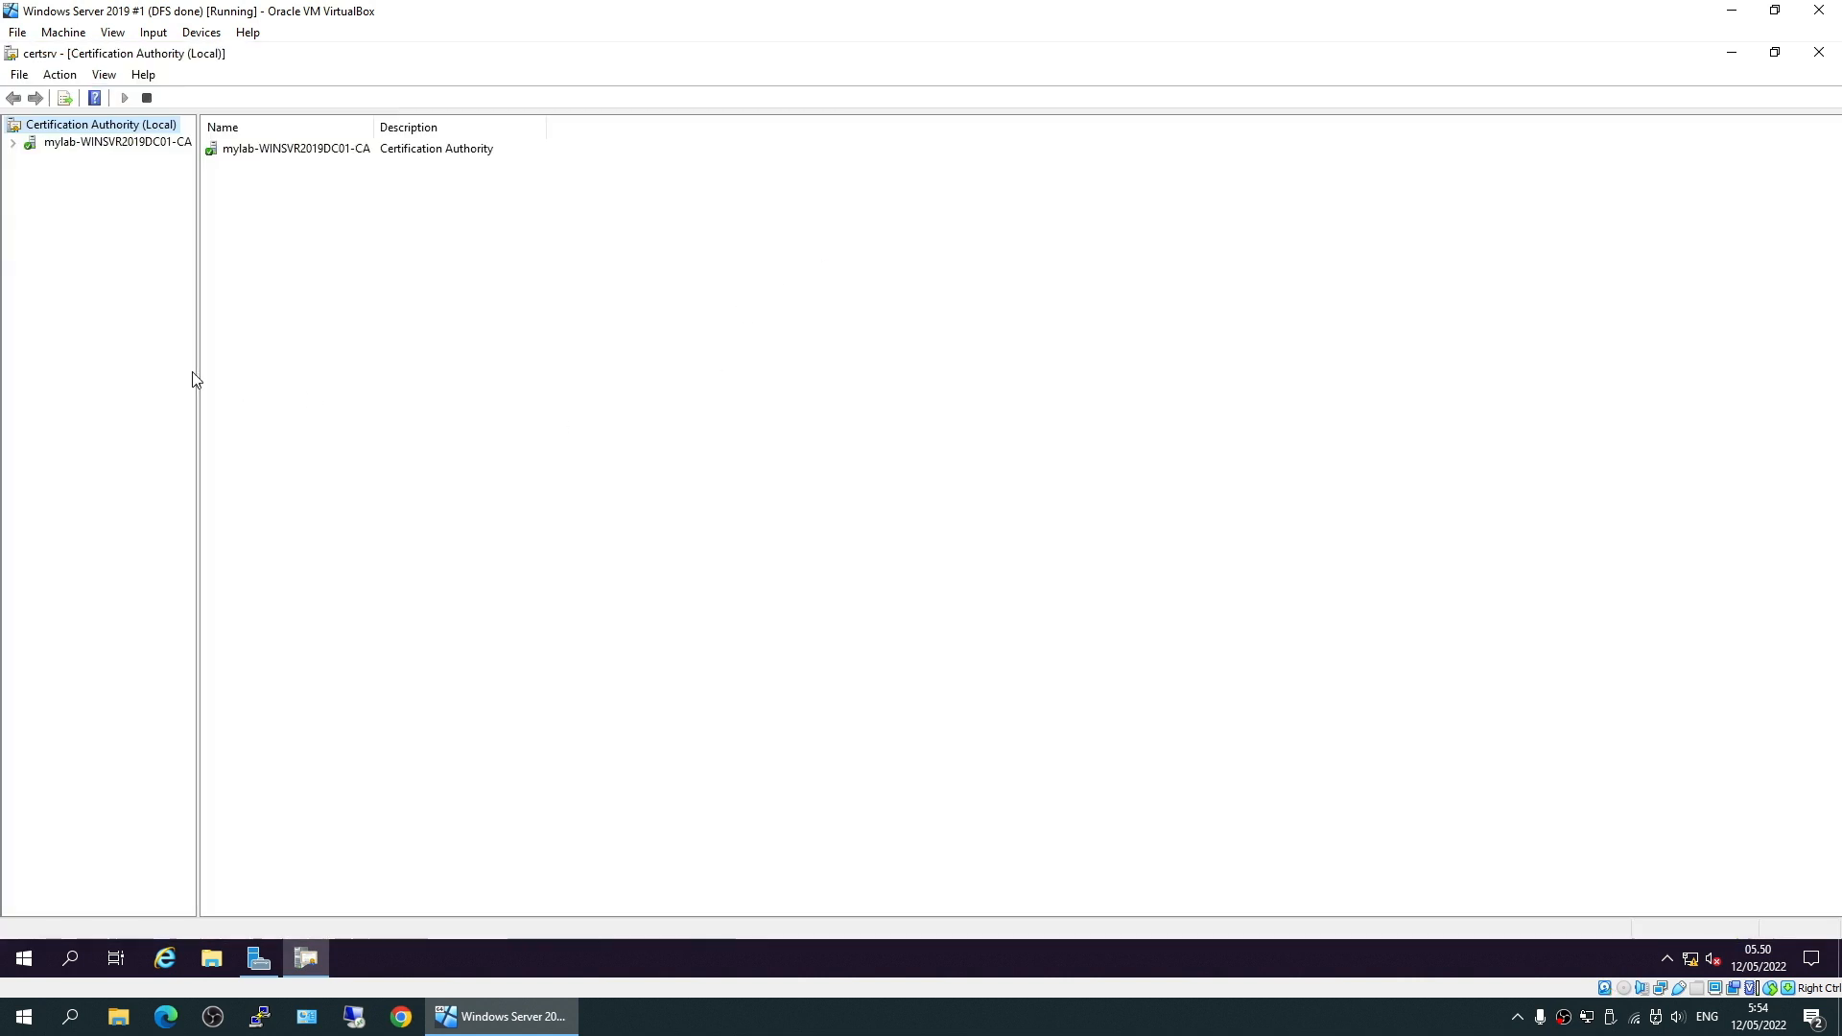
pyautogui.moveTo(197, 373); pyautogui.dragTo(284, 361)
pyautogui.click(12, 142)
pyautogui.click(139, 229)
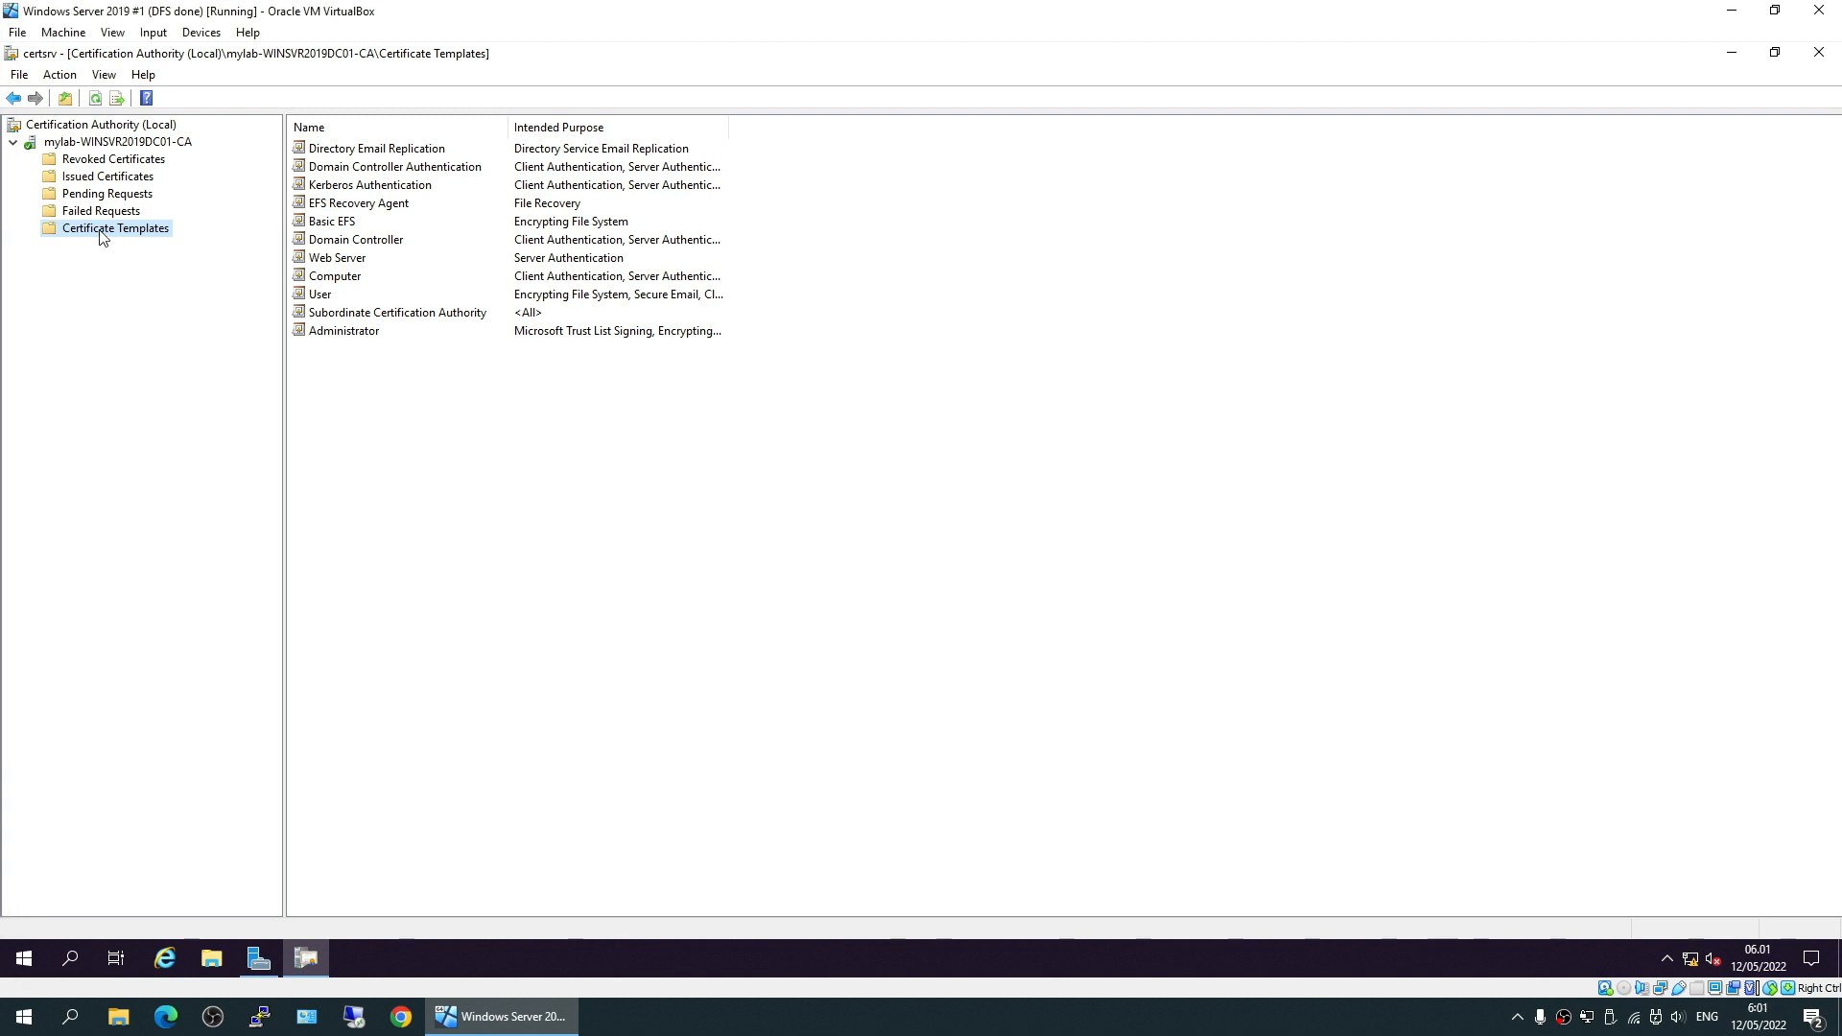
# - Issue the OCSP Response Signing certificate template on the certification authority
pyautogui.rightClick(102, 230)
pyautogui.moveTo(230, 270)
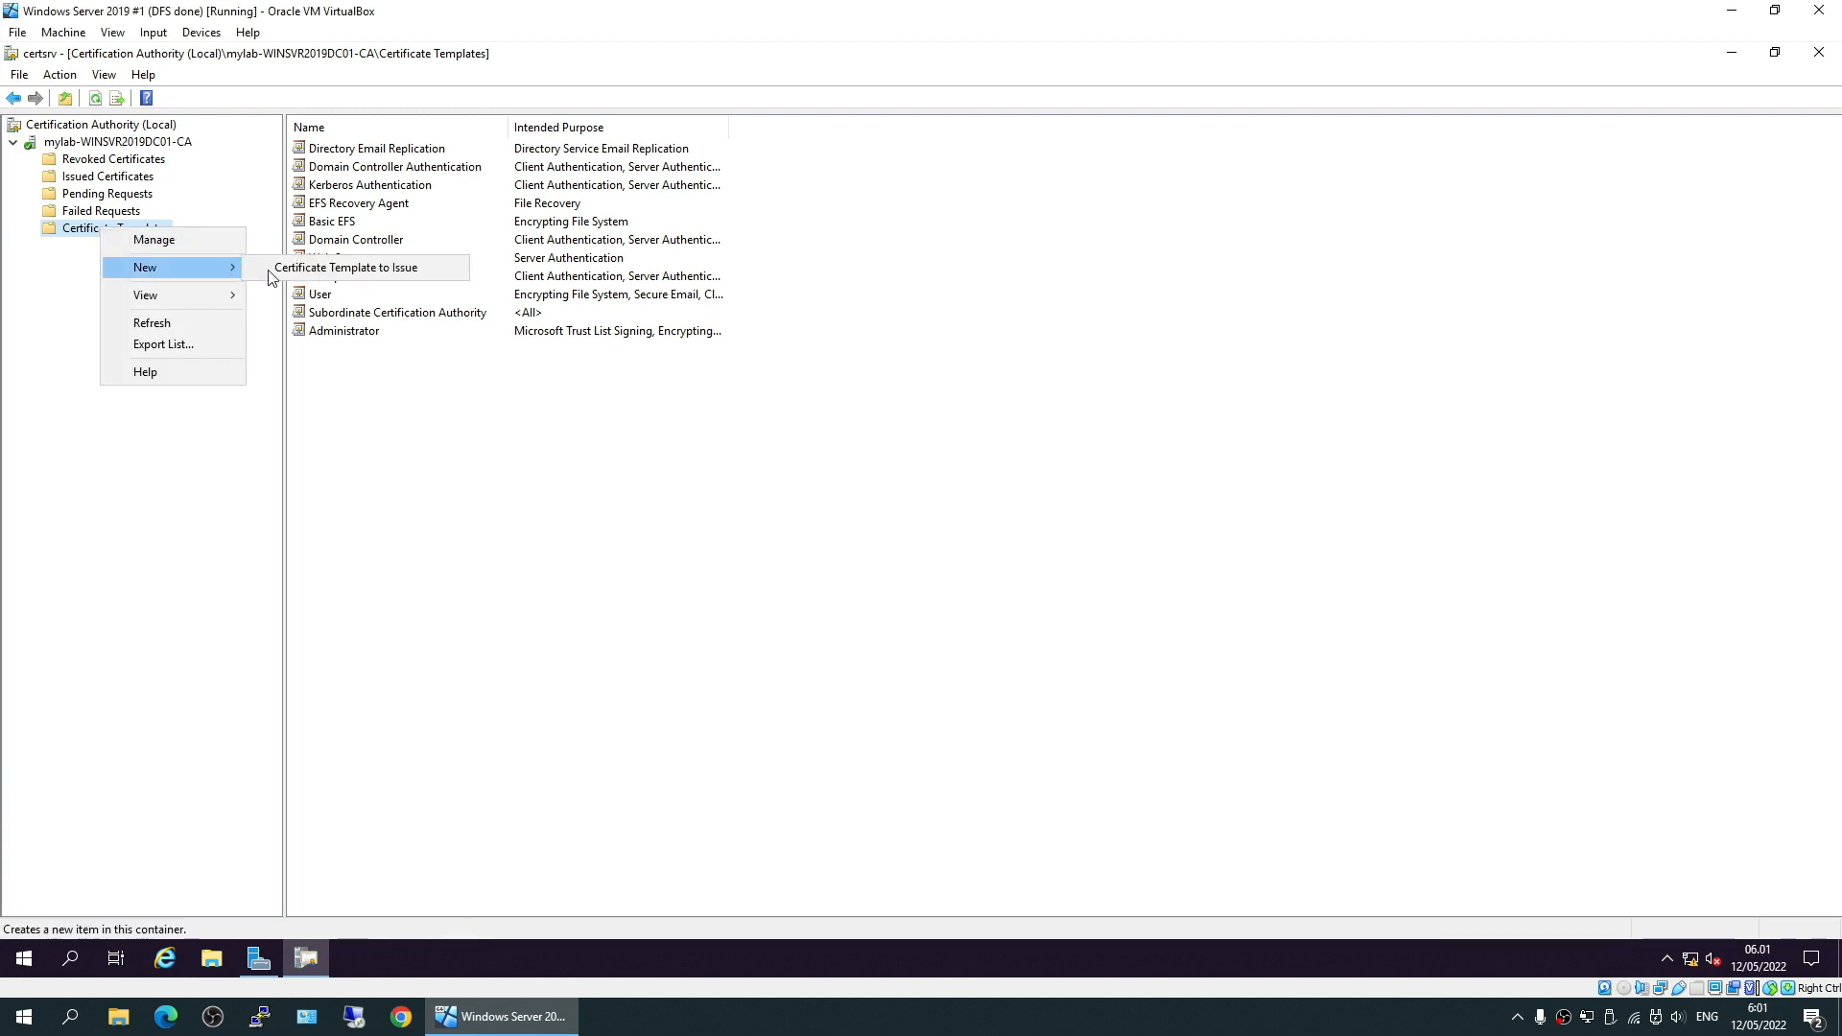
pyautogui.click(364, 268)
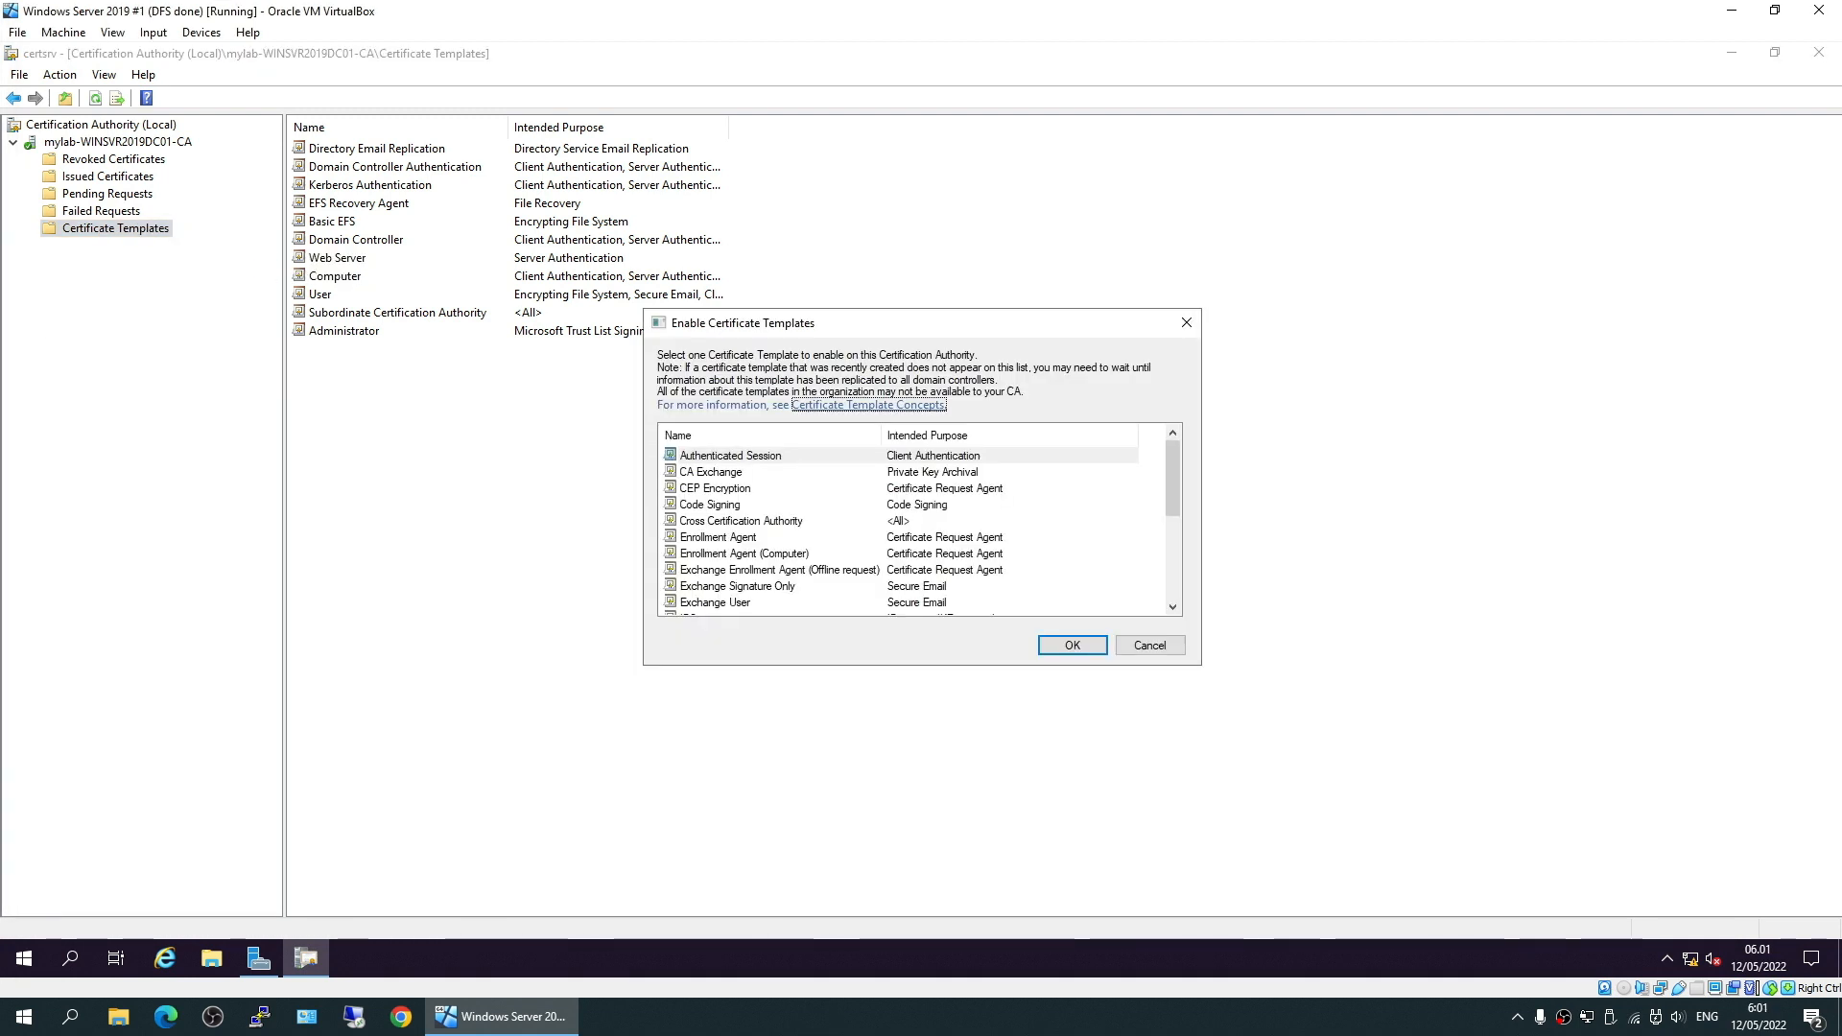
pyautogui.click(775, 569)
pyautogui.scroll(-2, 775, 573)
pyautogui.click(776, 570)
pyautogui.click(737, 554)
pyautogui.click(1092, 649)
# - Delete the OCSP Response Signing template from the certification authority's issued templates
pyautogui.rightClick(317, 150)
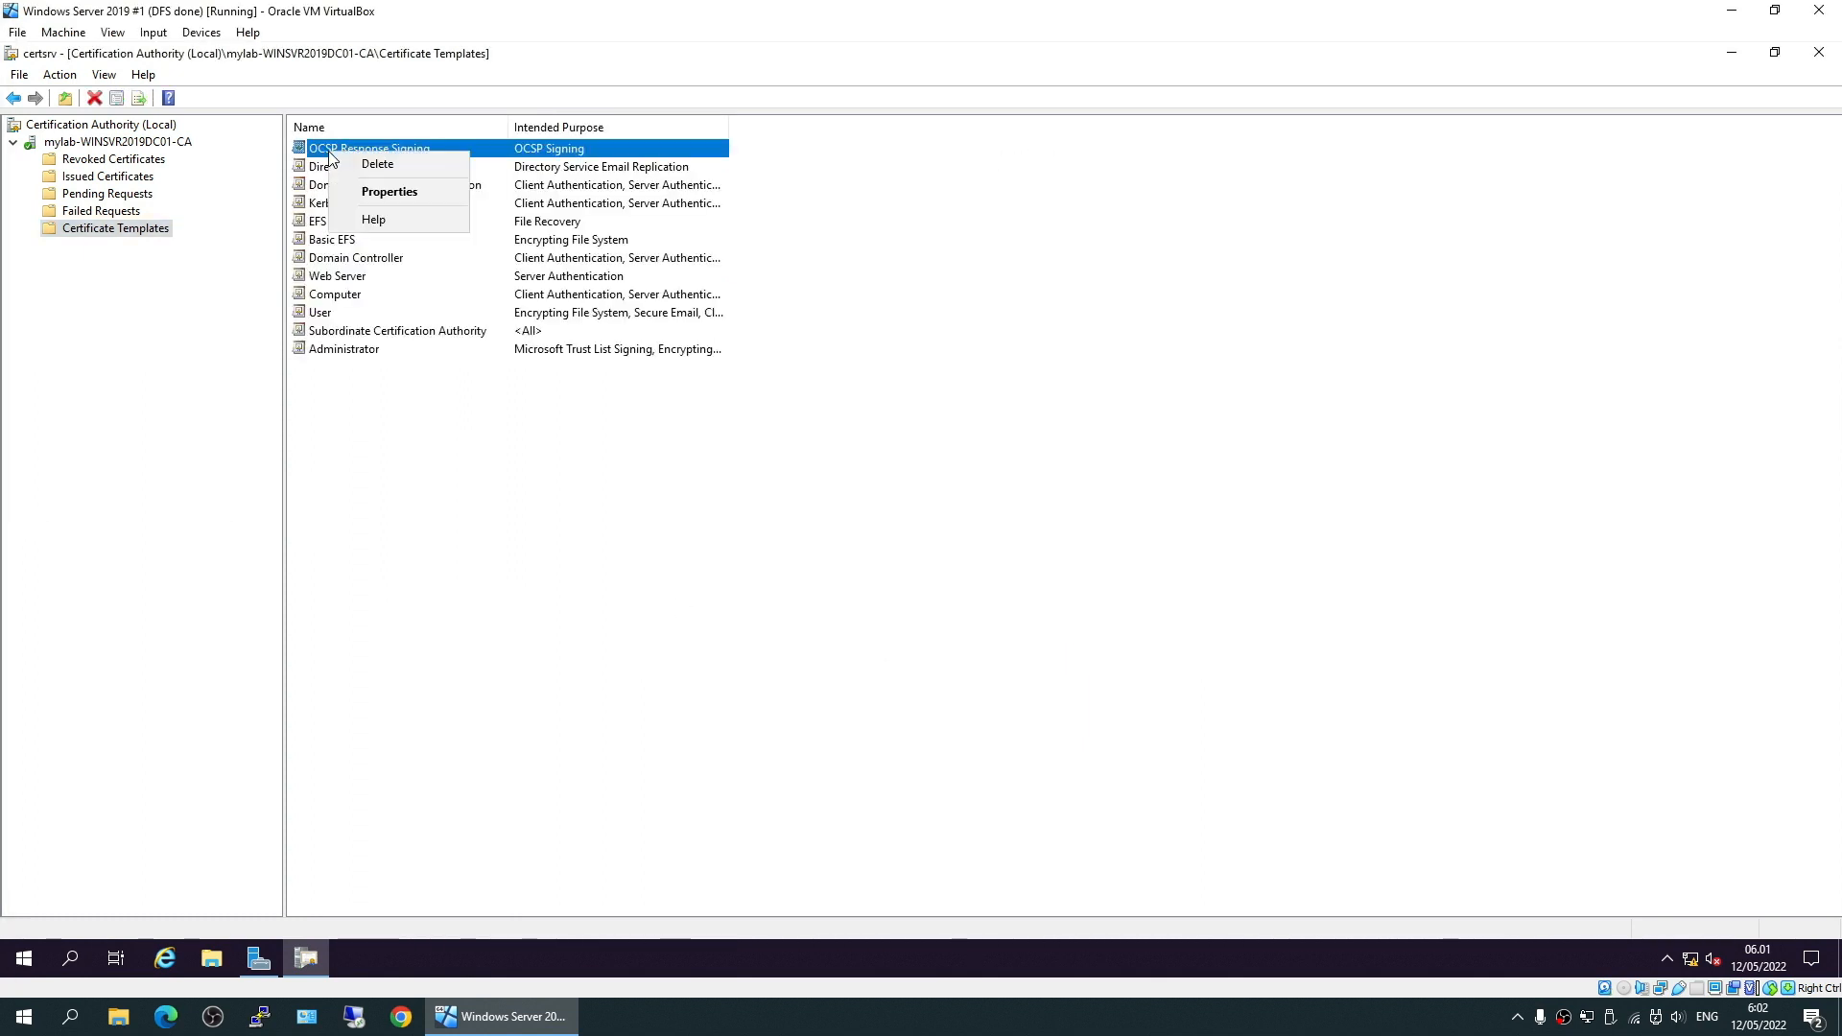
pyautogui.click(351, 169)
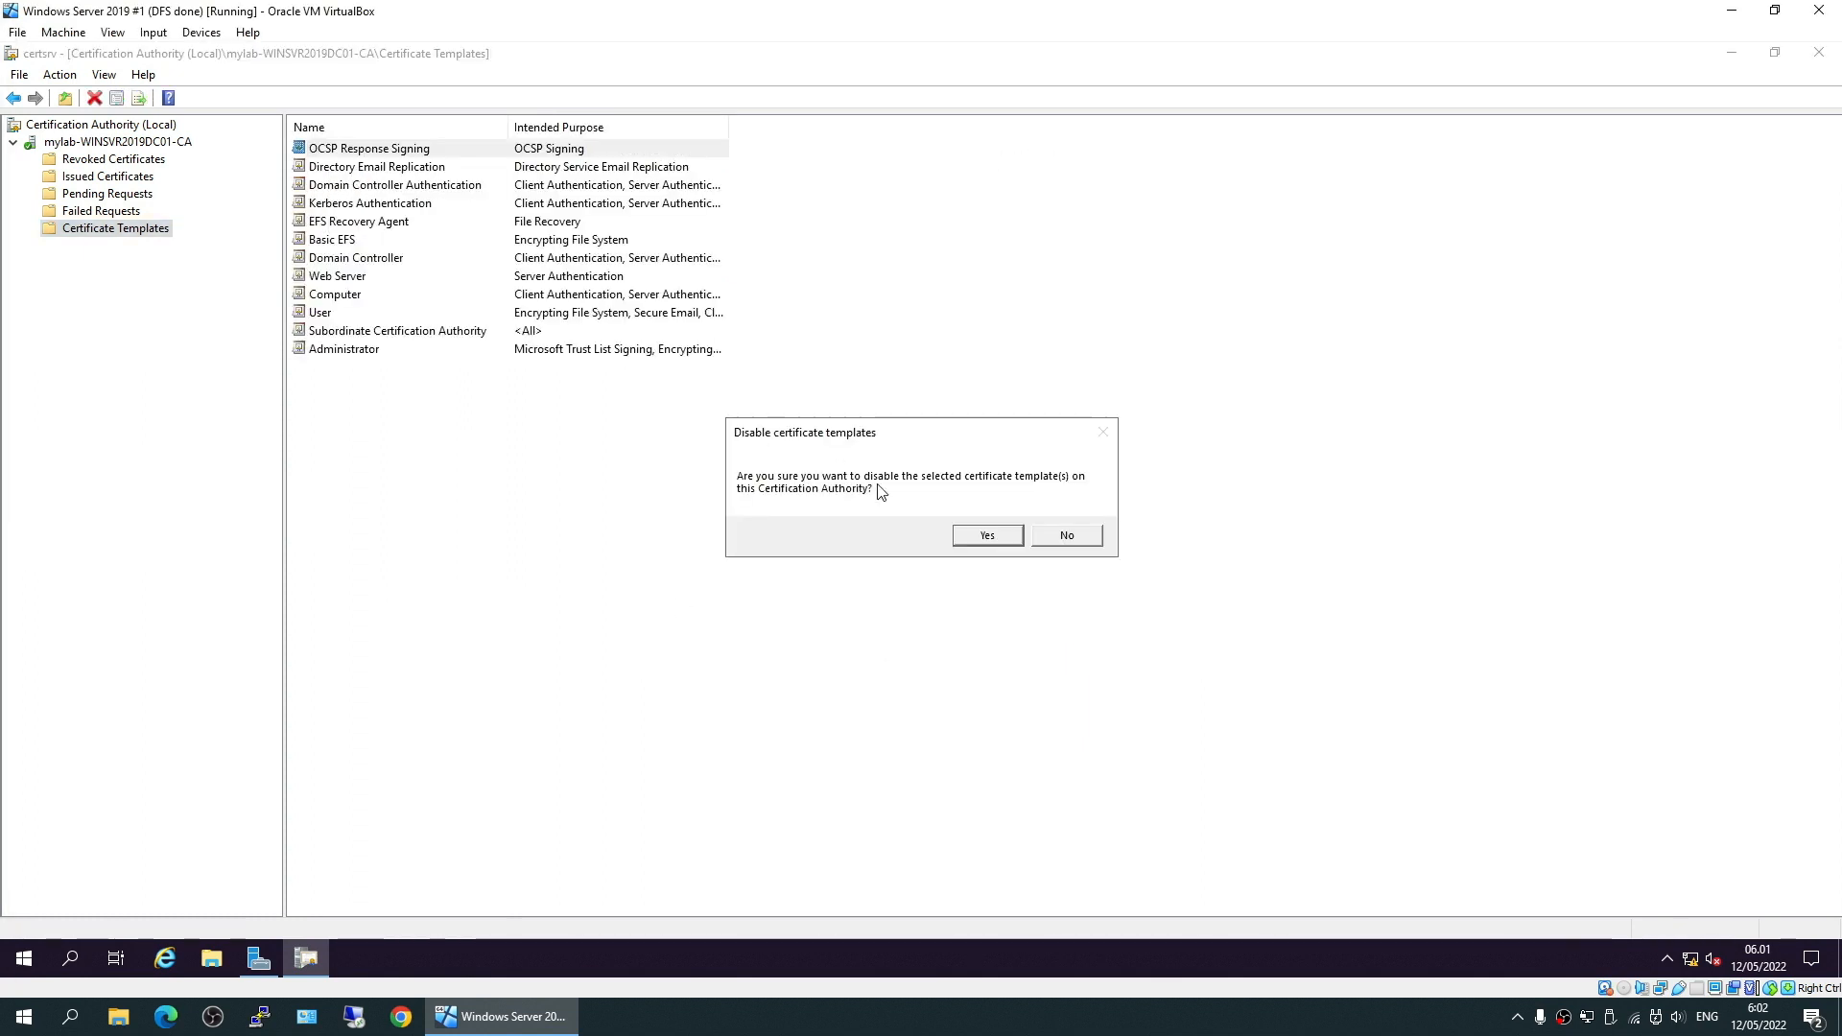
pyautogui.click(979, 538)
# - Manage the certificate templates, open the OCSP Response Signing template's security properties, and begin an advanced search for a principal to add
pyautogui.rightClick(67, 228)
pyautogui.click(126, 244)
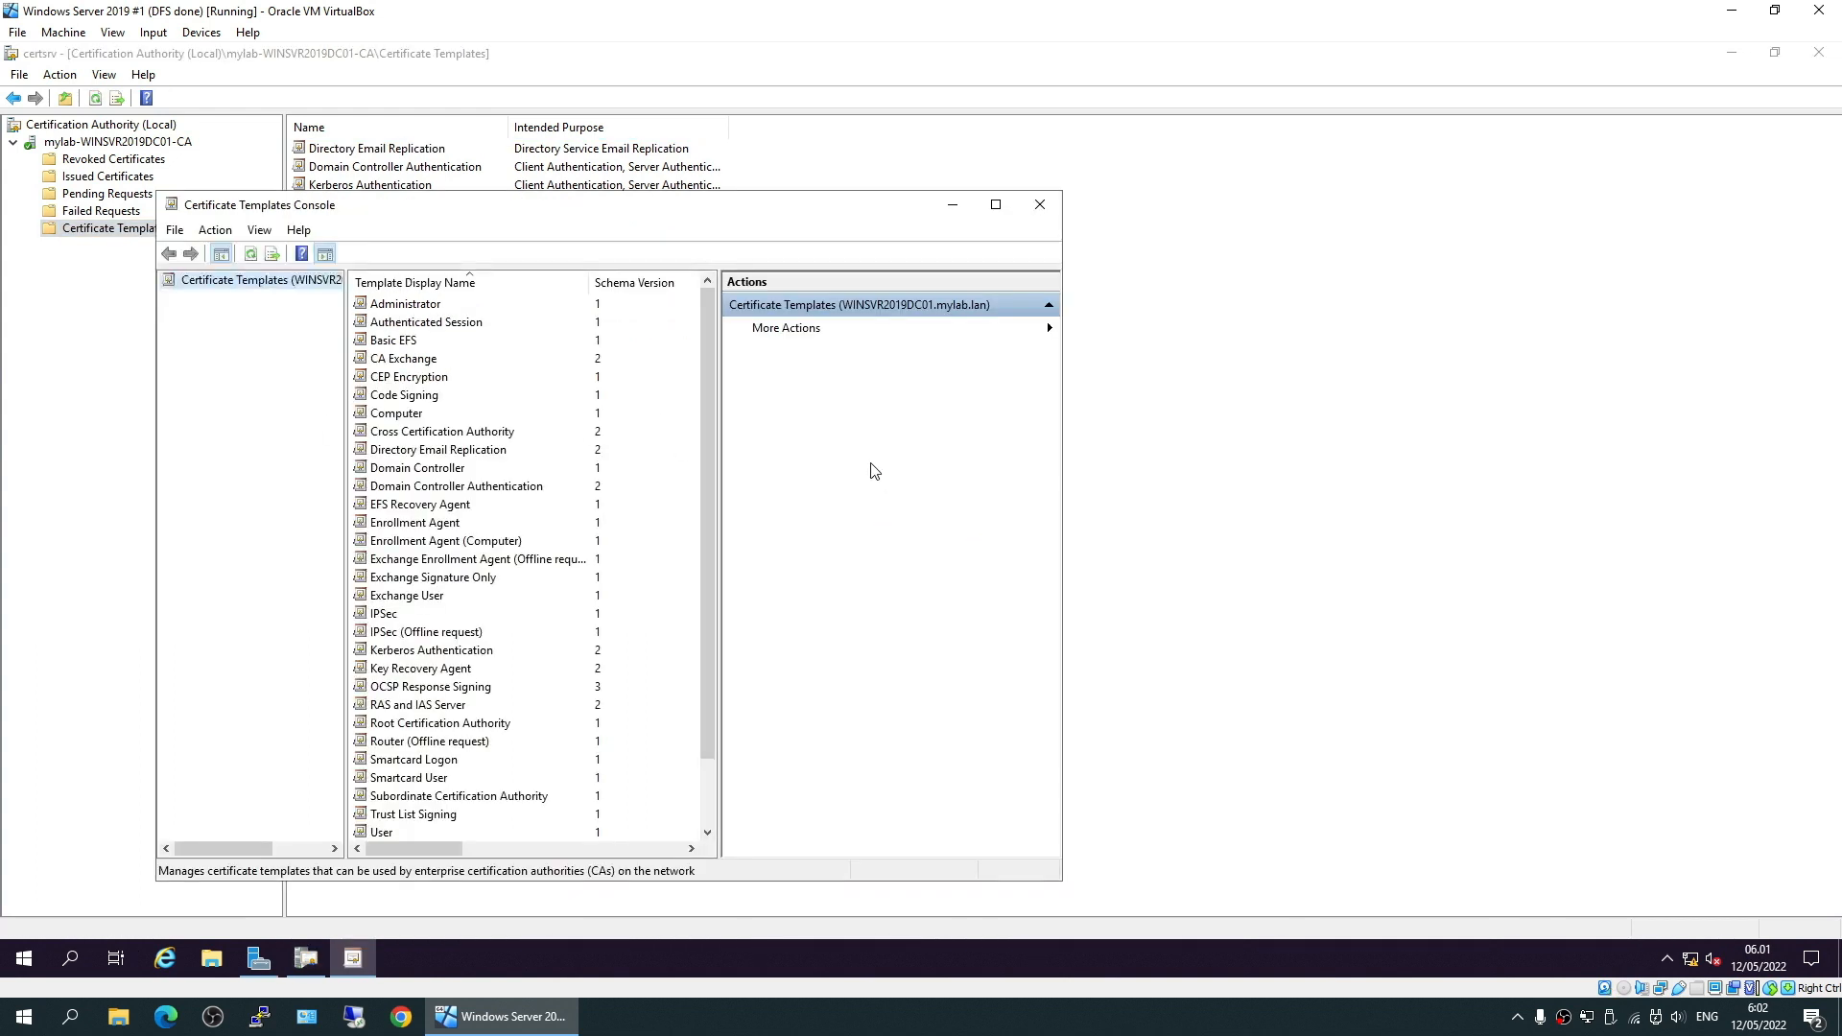
pyautogui.click(494, 689)
pyautogui.rightClick(494, 689)
pyautogui.click(683, 782)
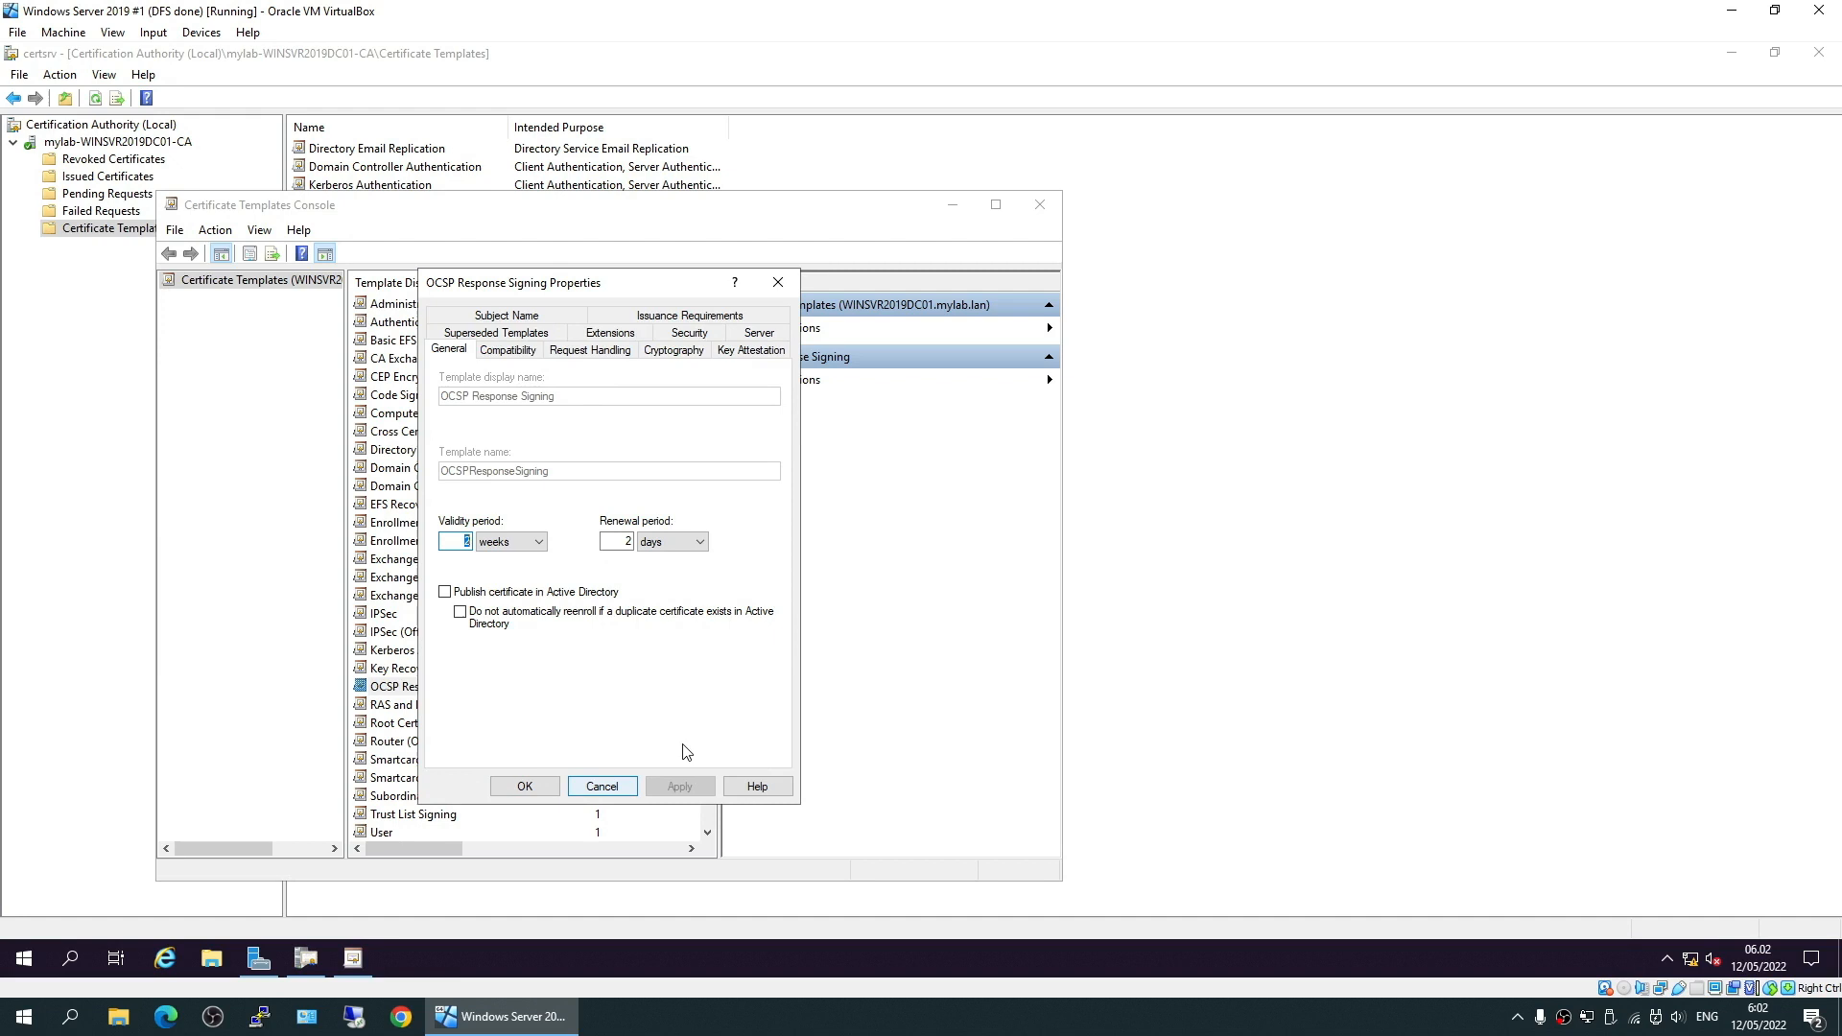
pyautogui.click(662, 333)
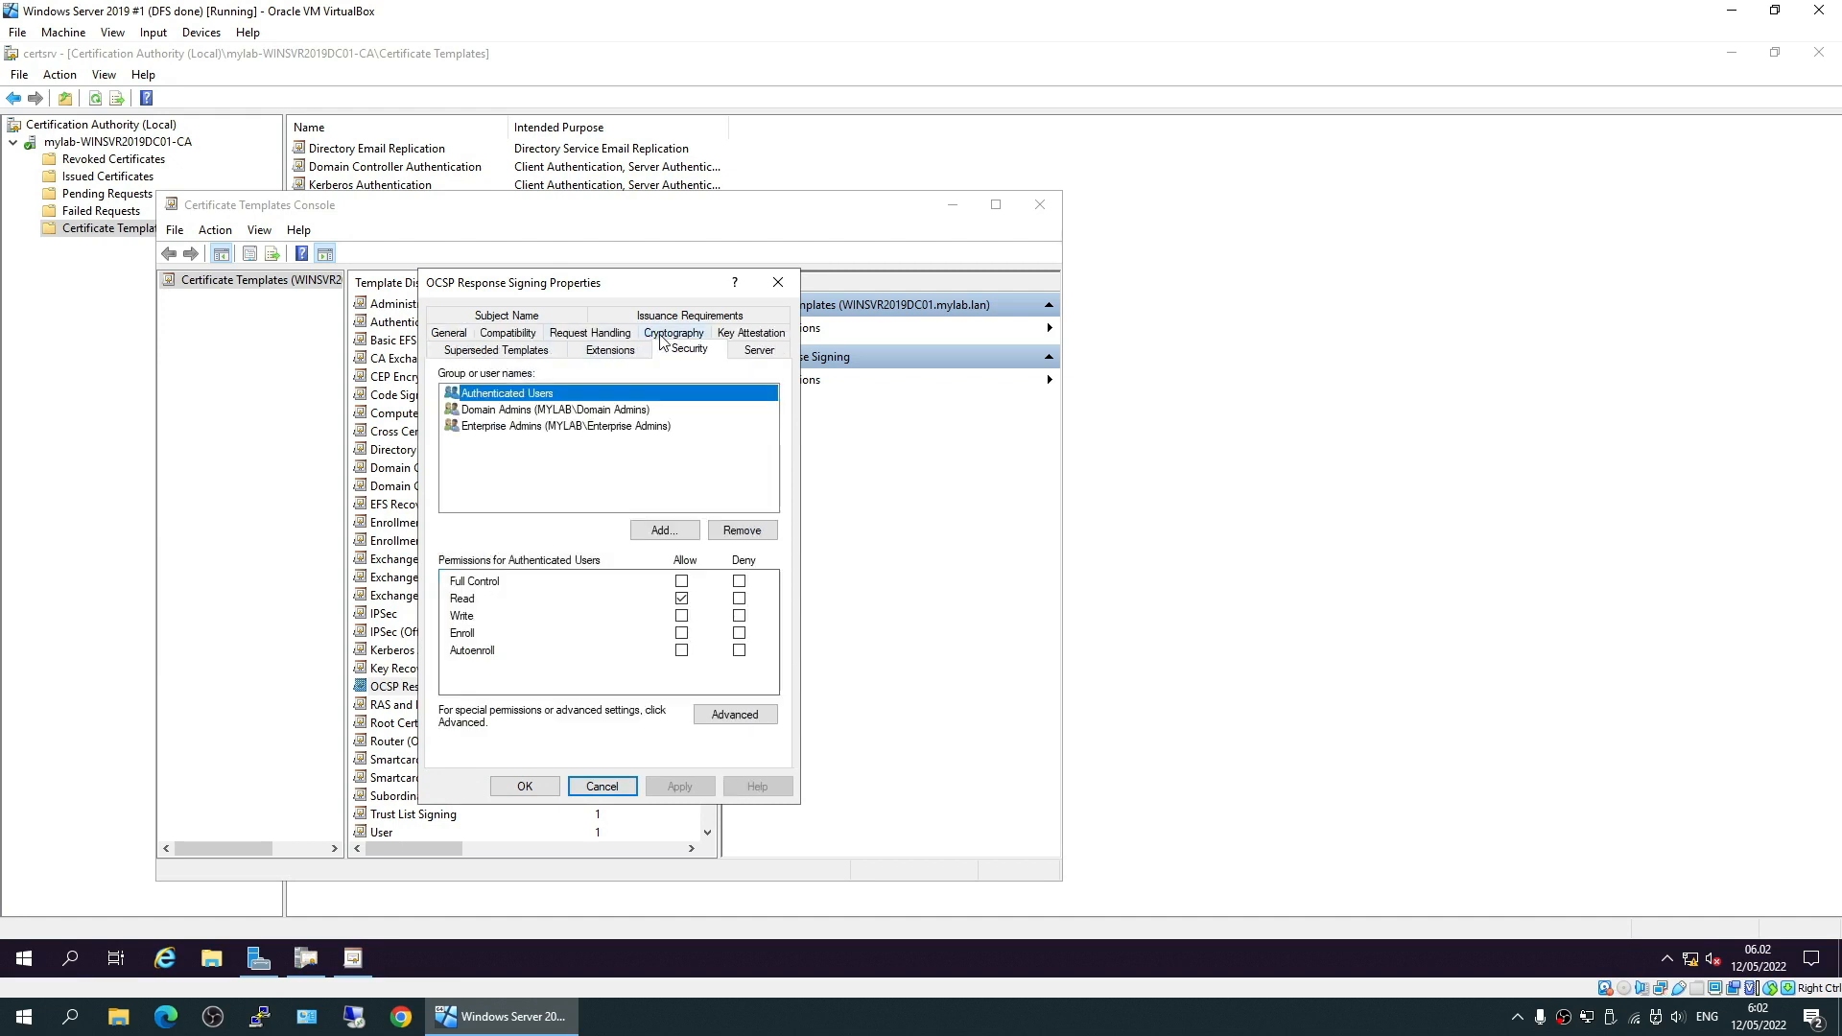
pyautogui.click(664, 530)
pyautogui.click(435, 637)
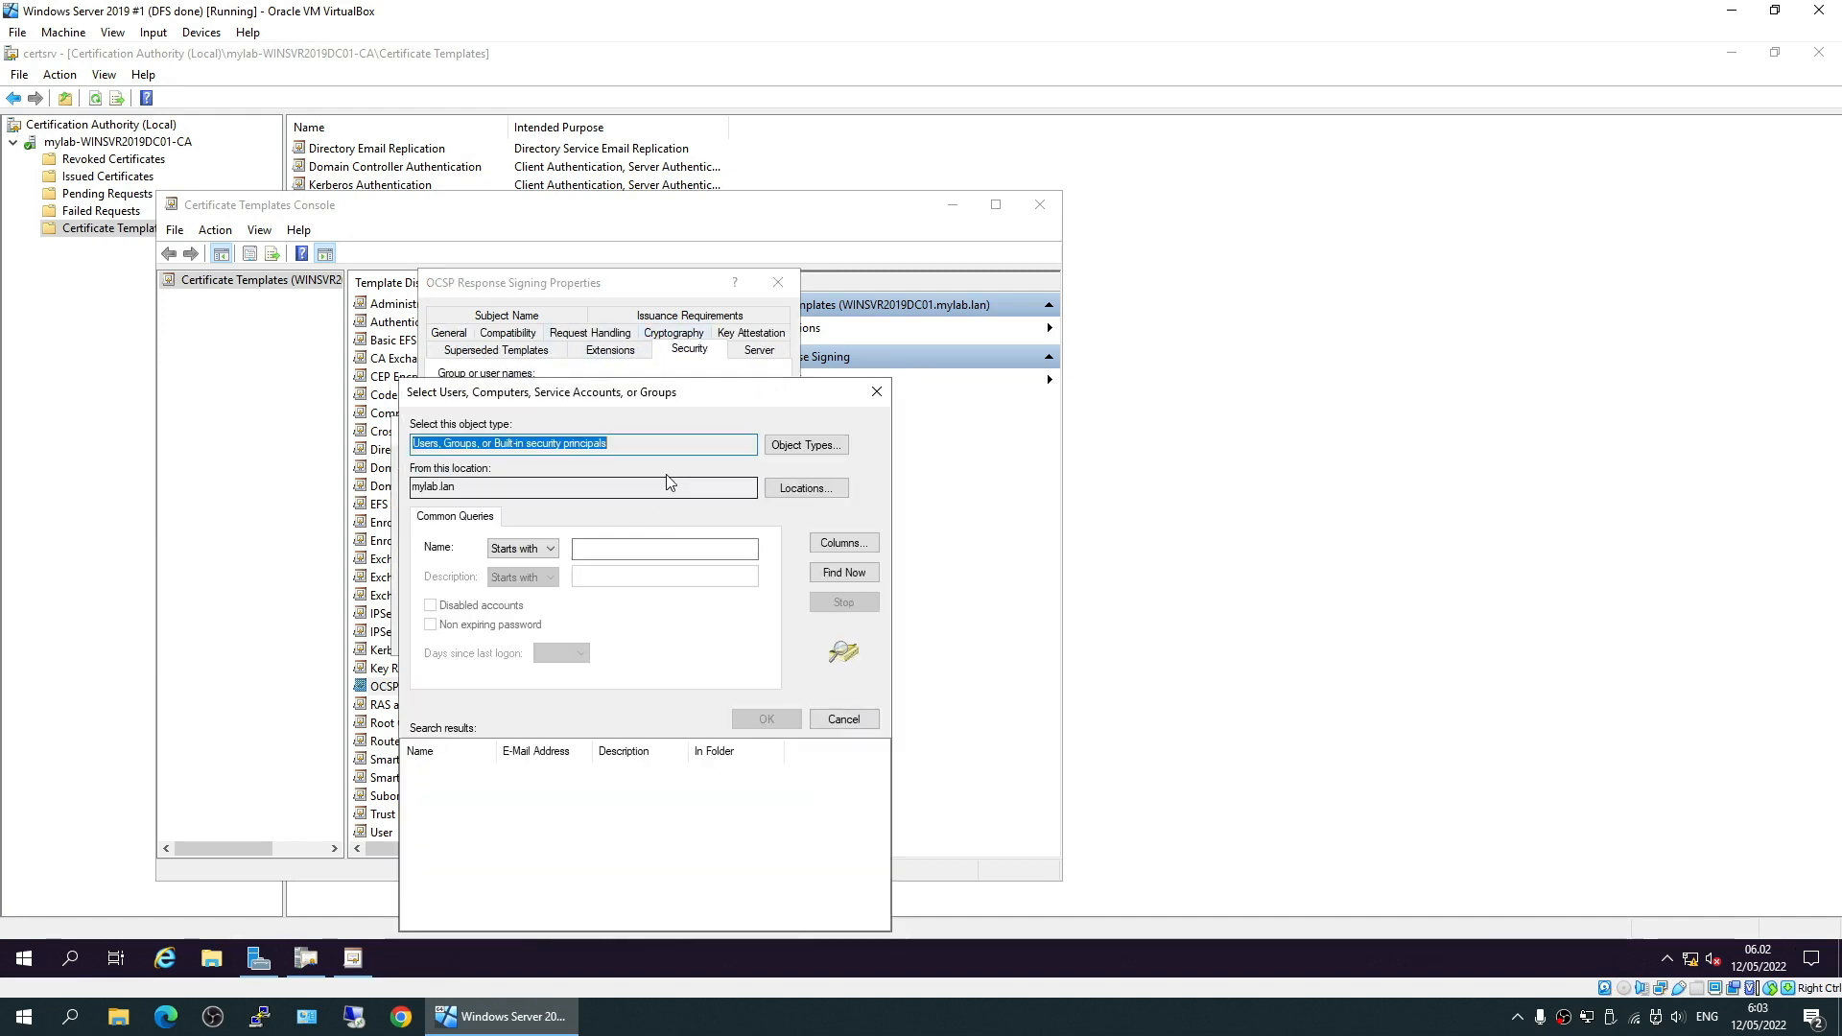
# - Switch to Active Directory Users and Computers and open the Servers organizational unit under MyLab in mylab.lan
pyautogui.click(24, 958)
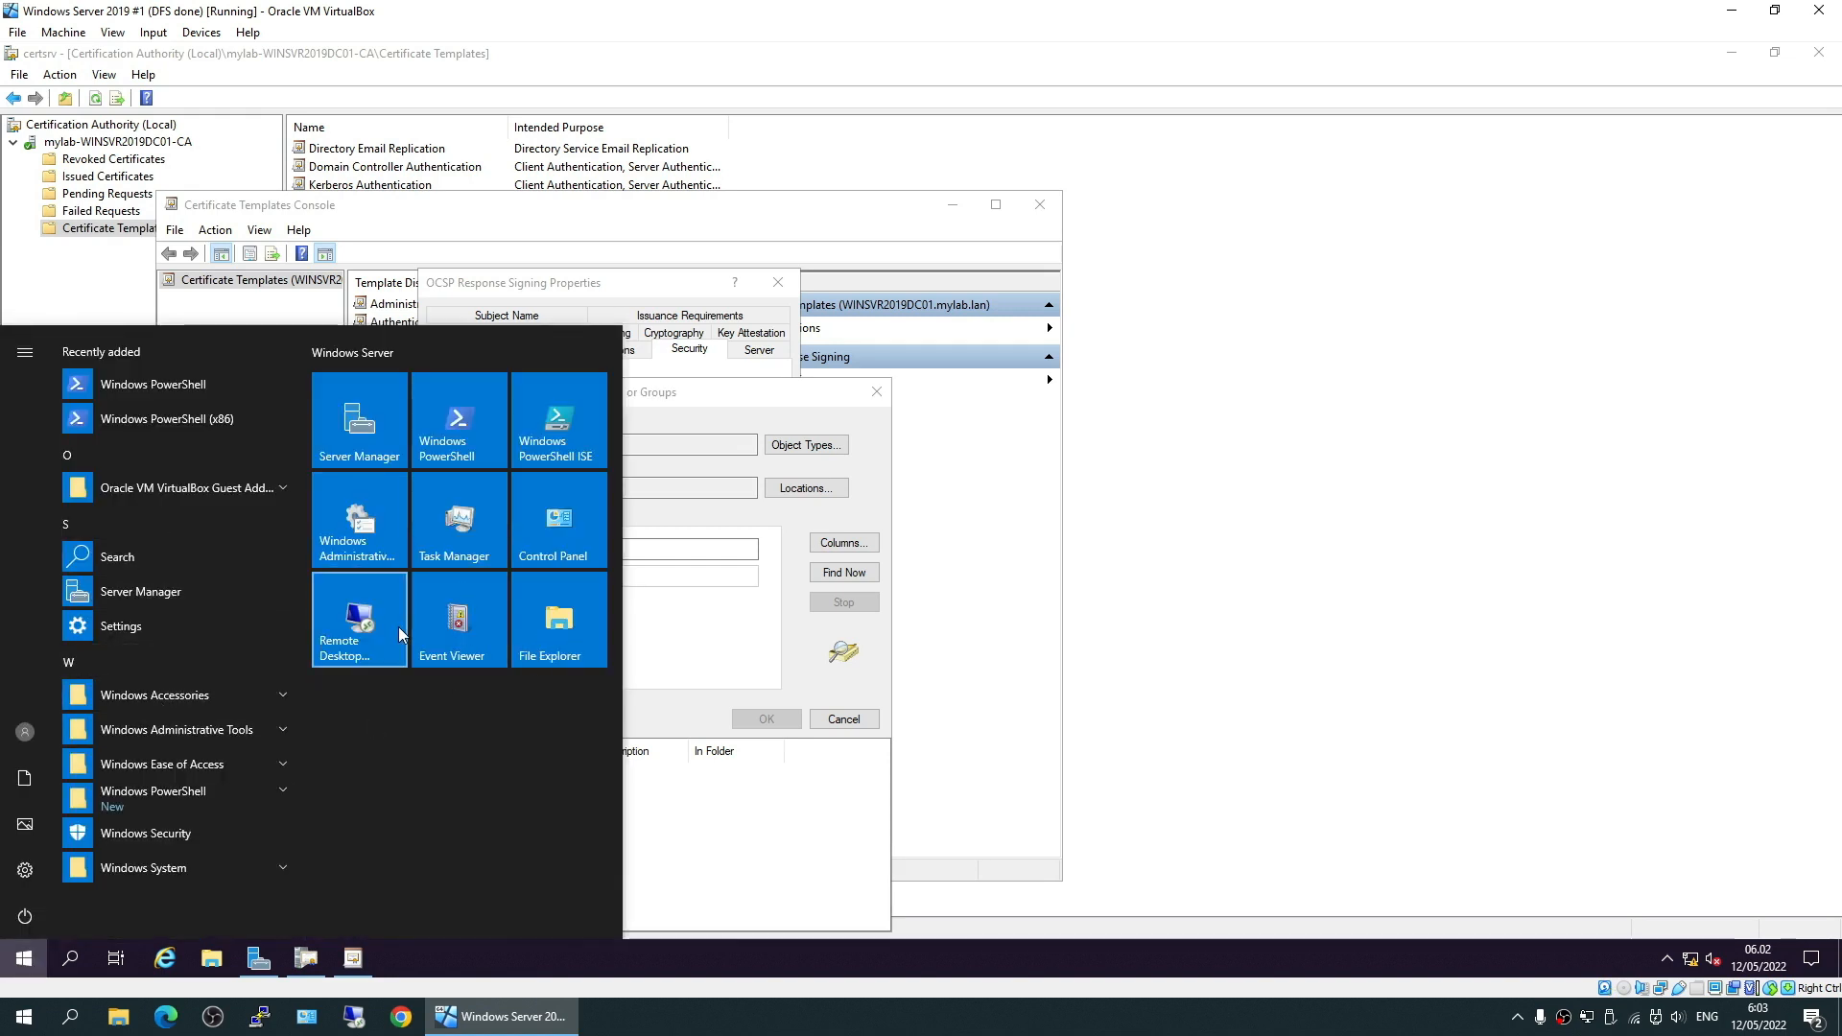
pyautogui.click(192, 731)
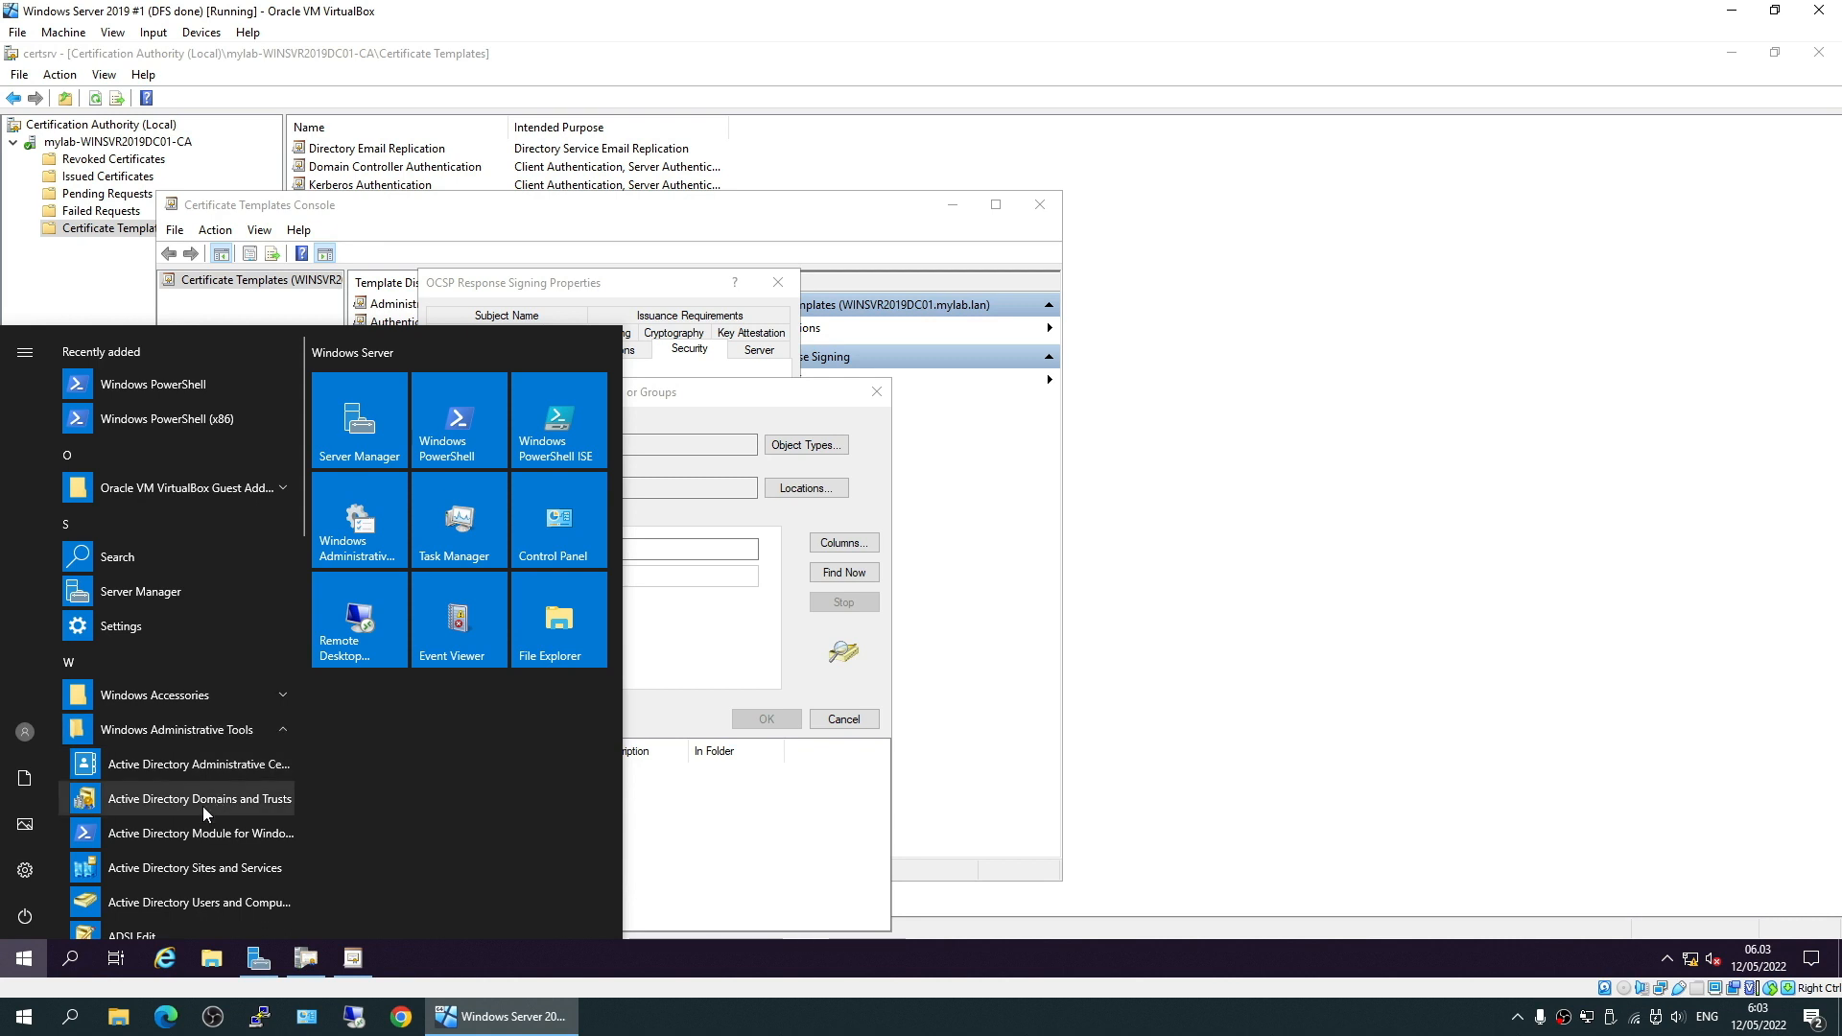
pyautogui.scroll(-2, 175, 802)
pyautogui.click(178, 723)
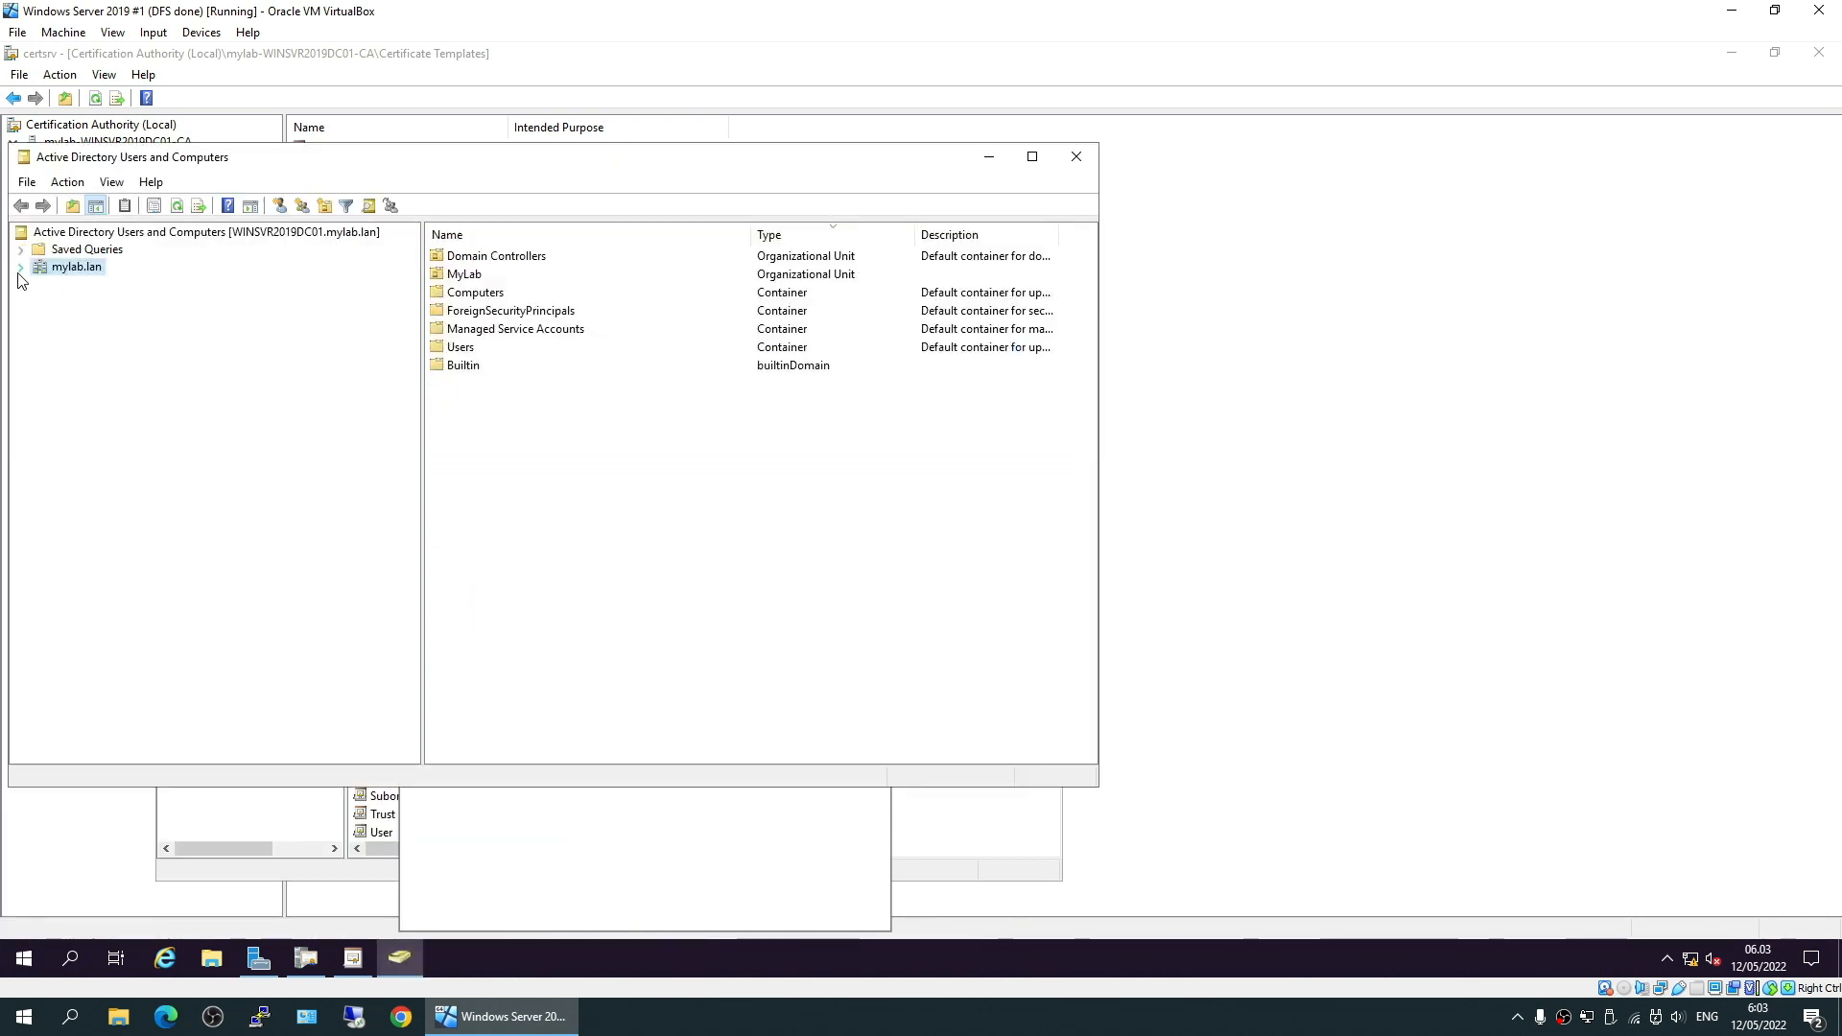
pyautogui.doubleClick(67, 371)
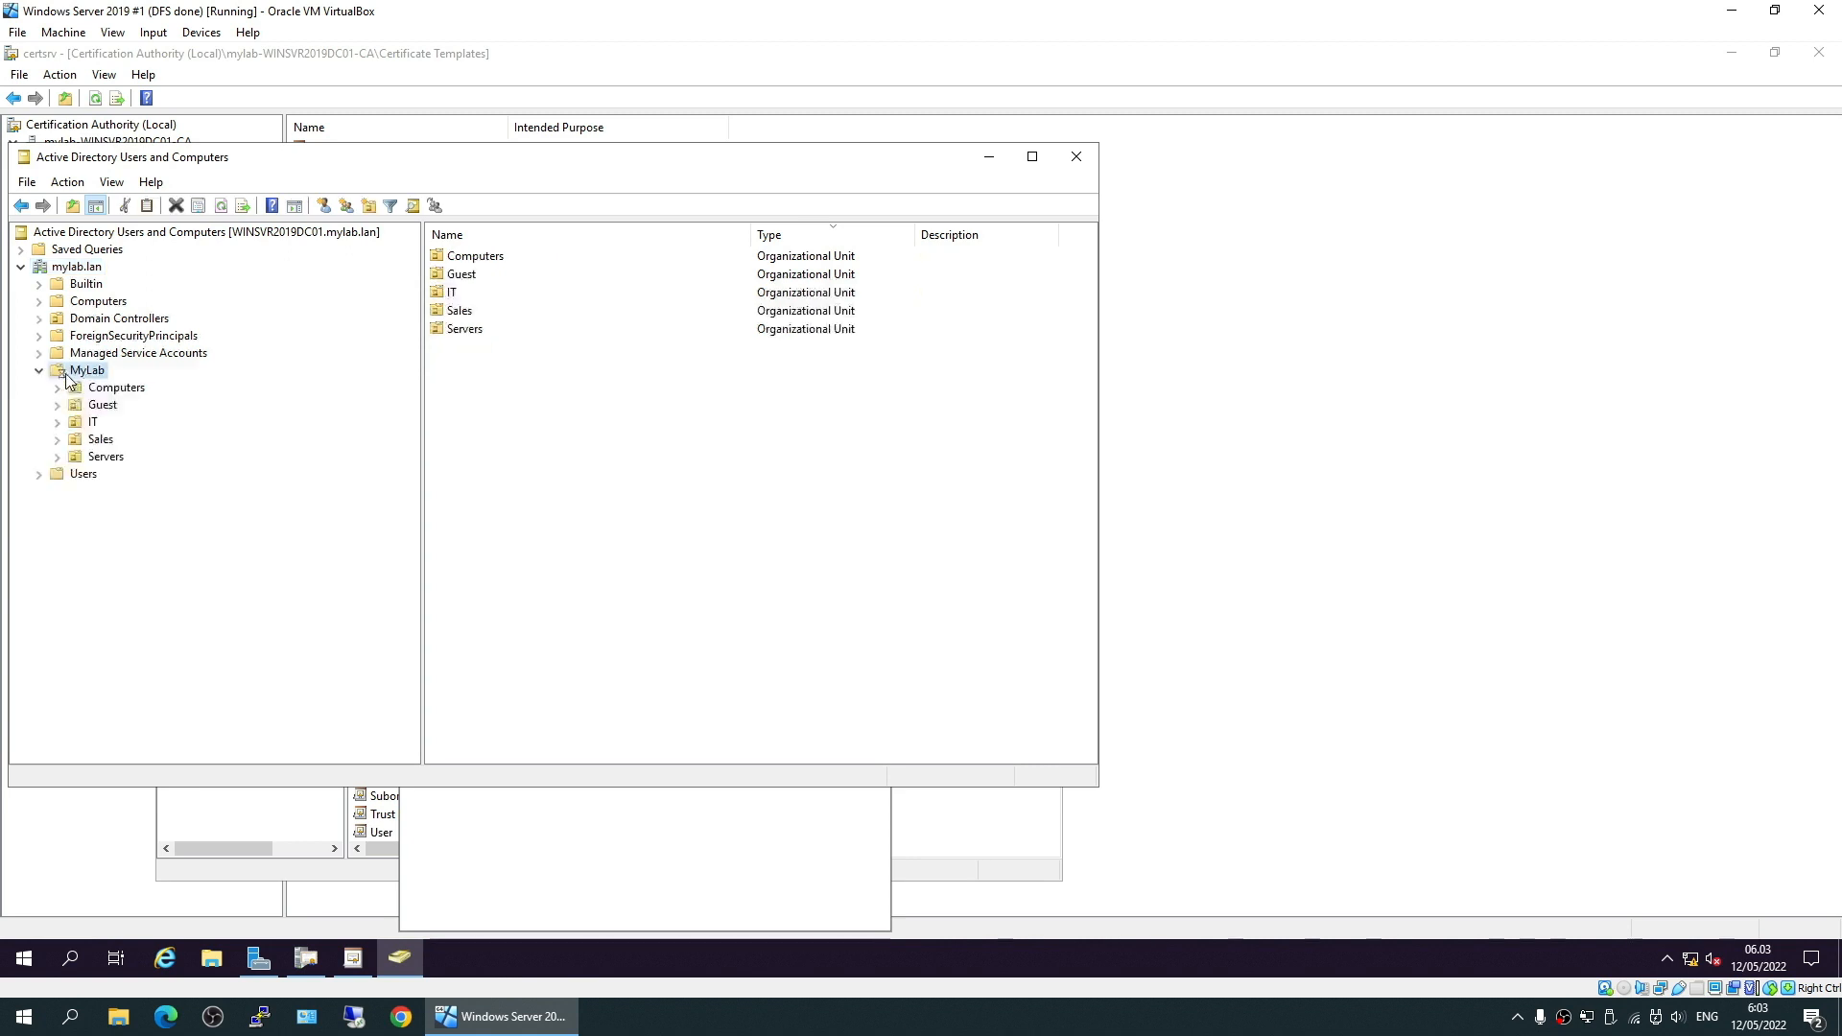
pyautogui.click(102, 460)
# - Create a global security group named OCSP Servers in the Servers organizational unit
pyautogui.rightClick(494, 343)
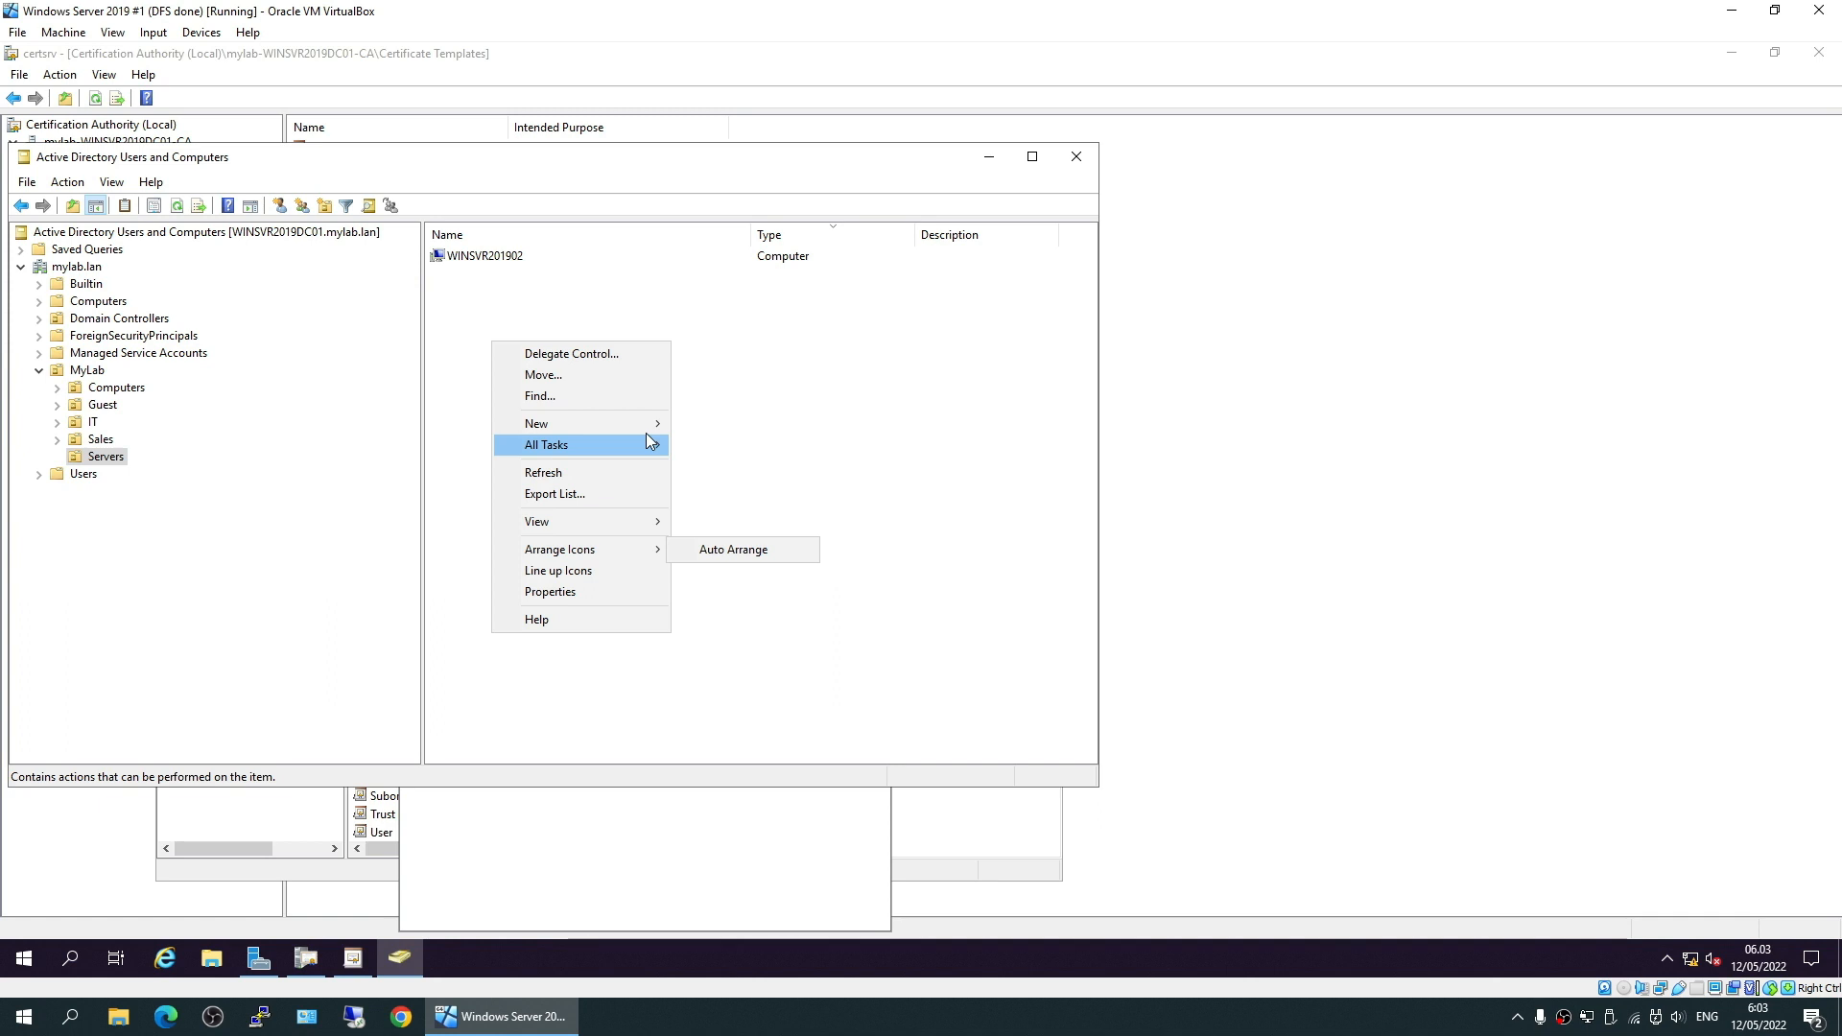
pyautogui.moveTo(652, 423)
pyautogui.click(760, 466)
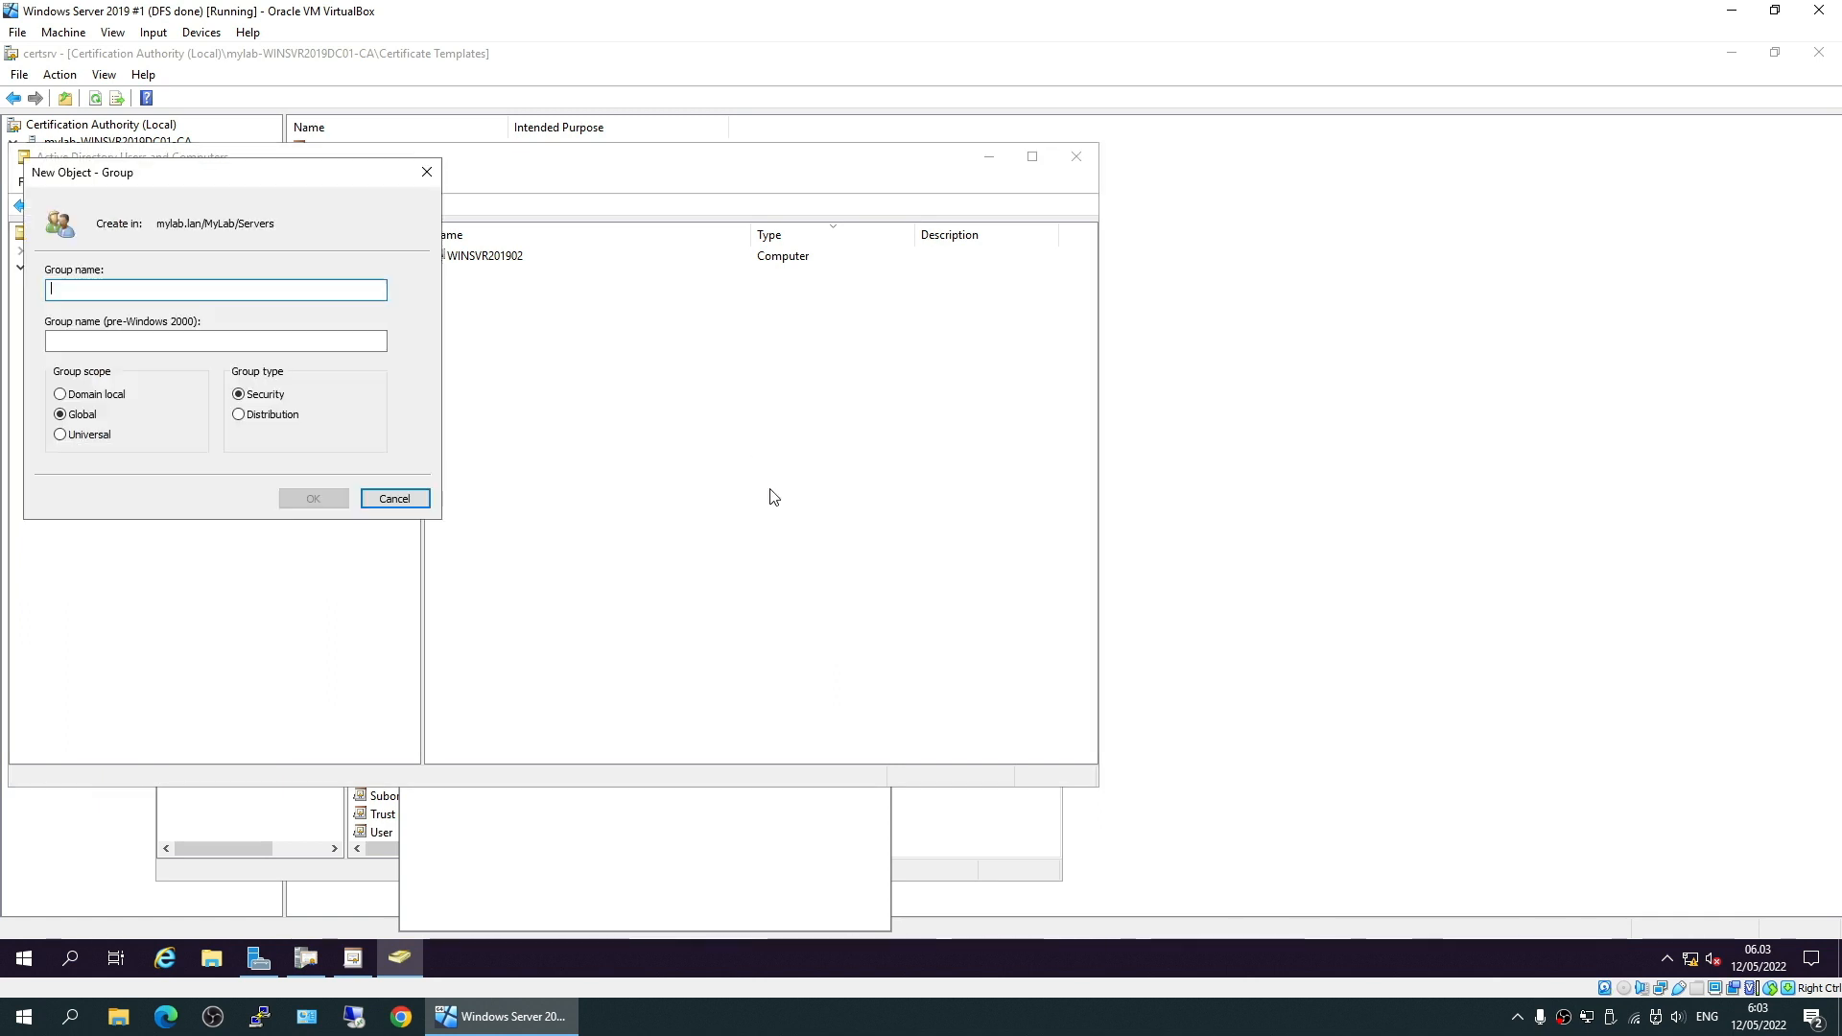
pyautogui.write('OCSP Servers')
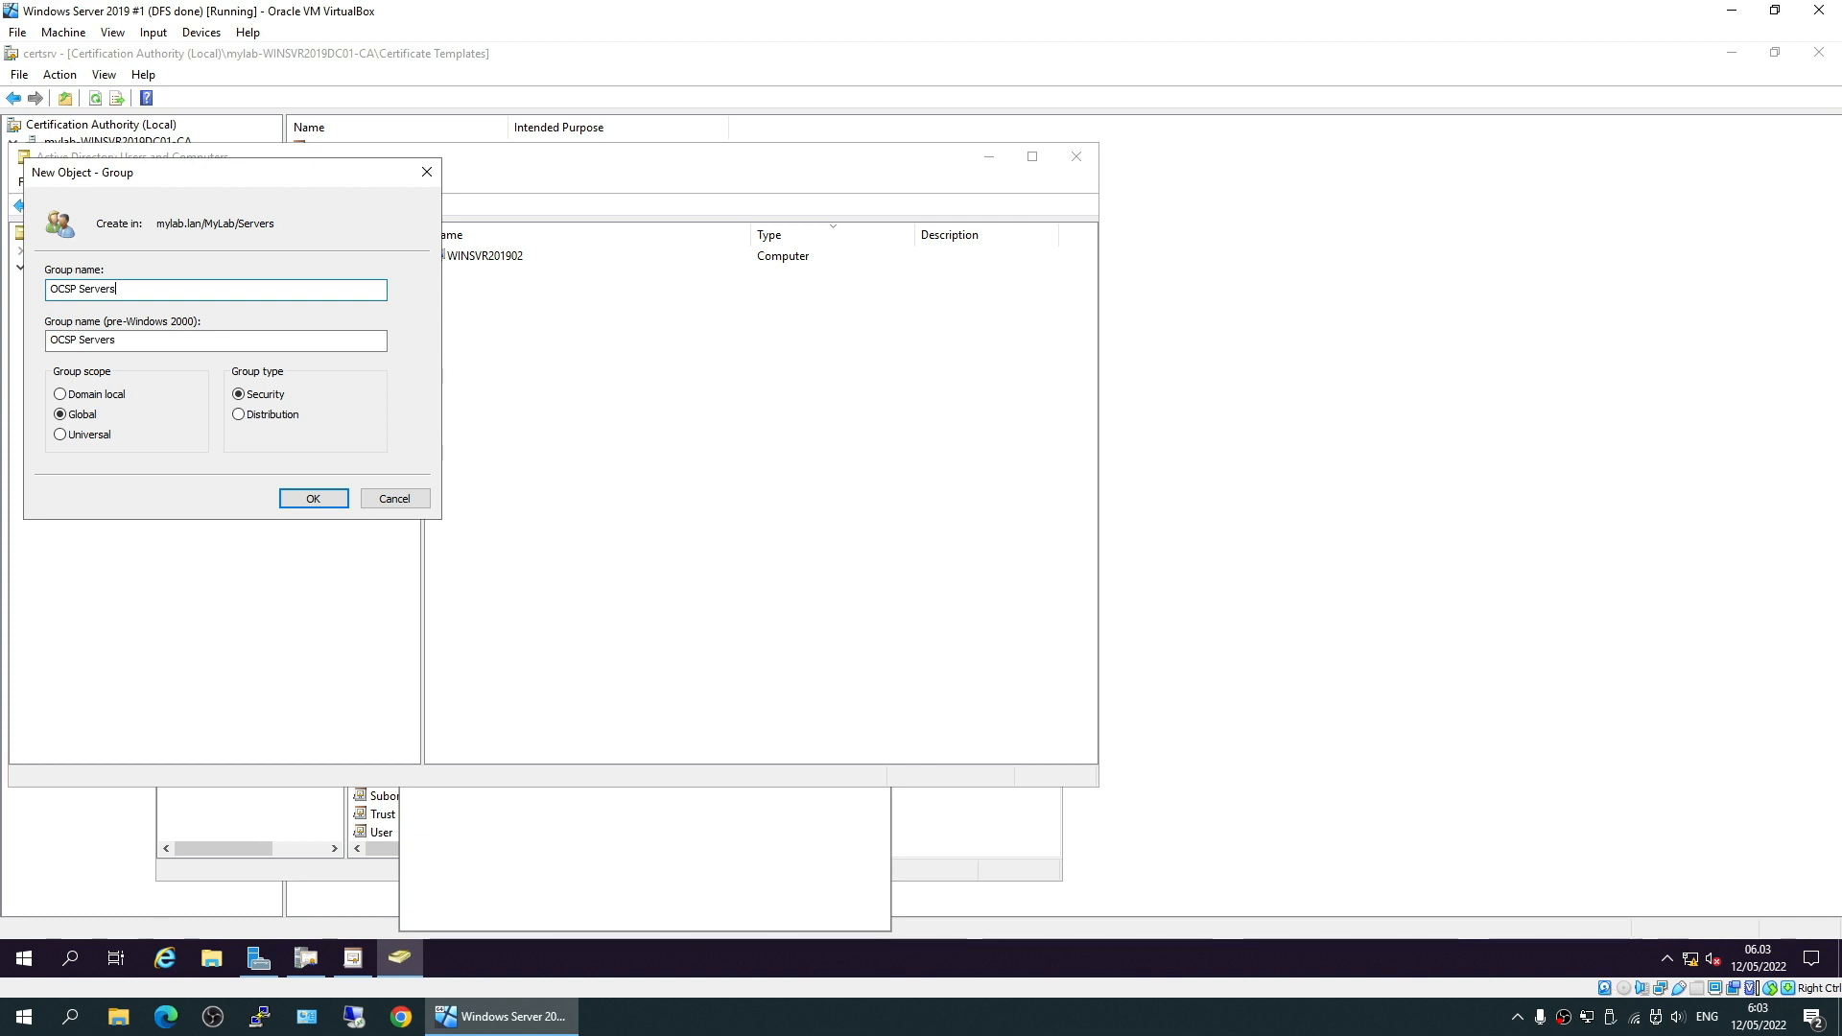
pyautogui.click(317, 502)
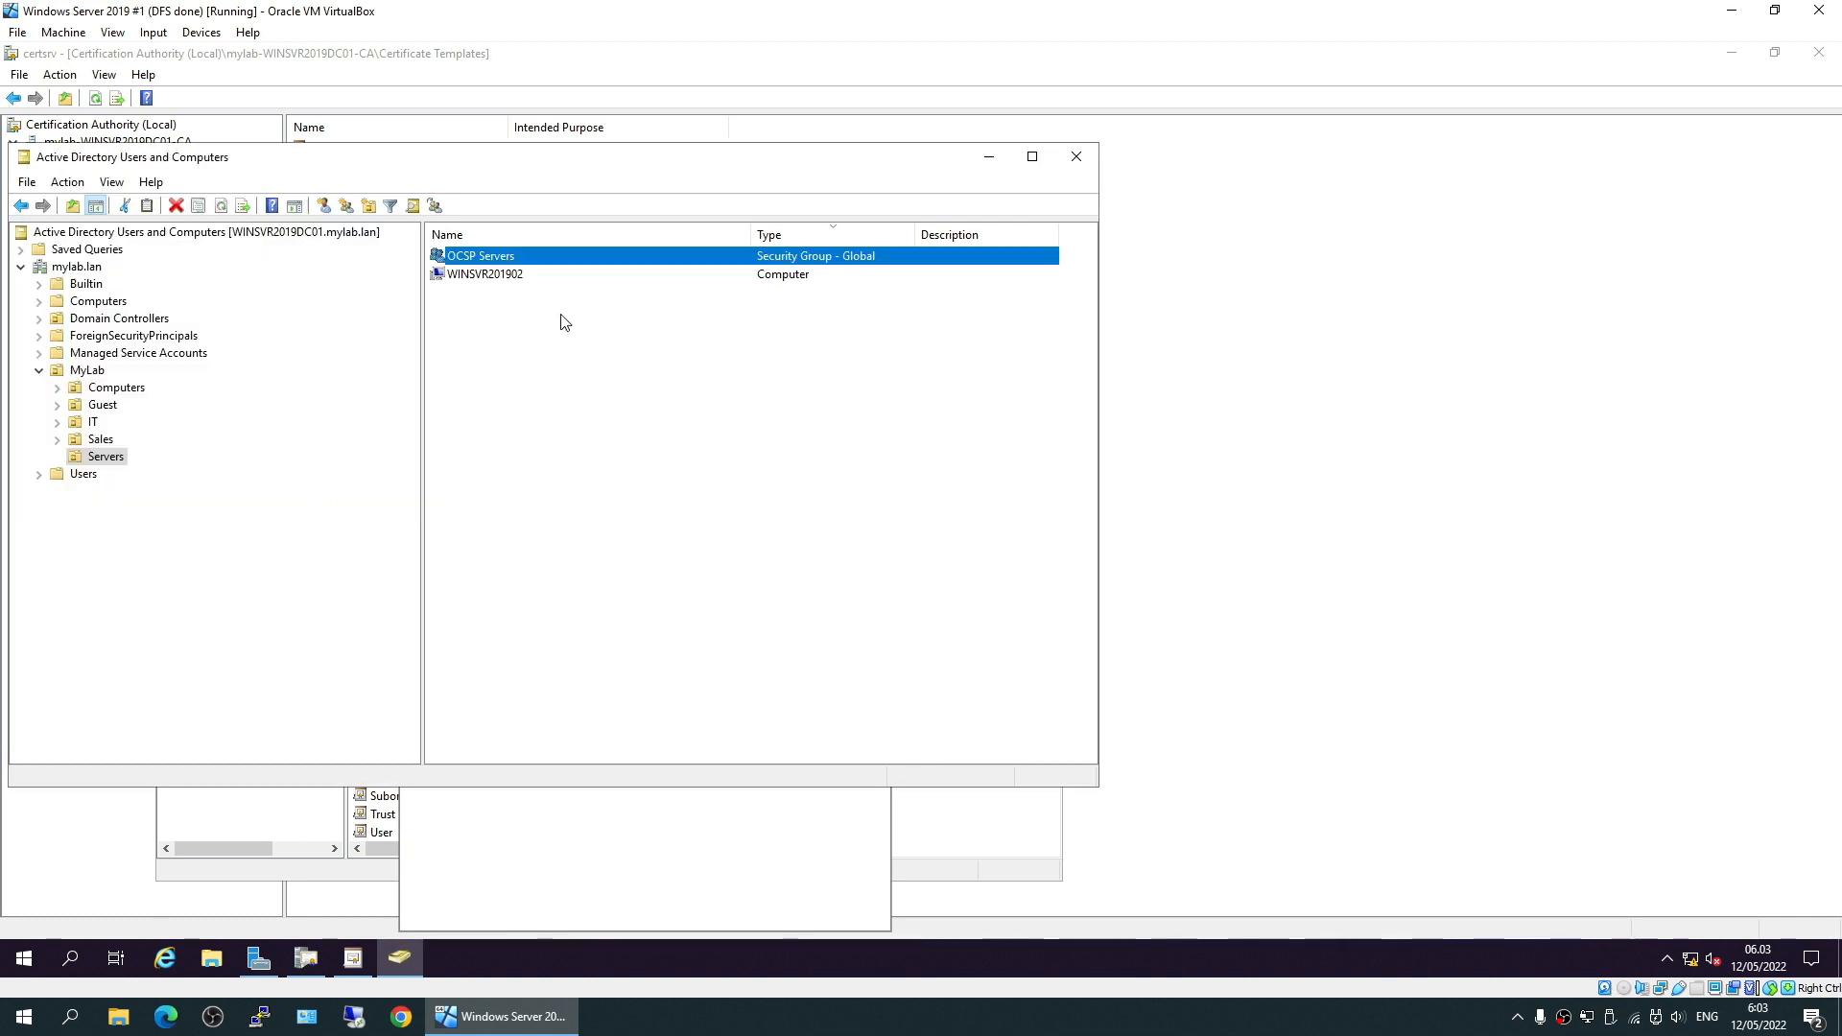
# - Start adding a member to the OCSP Servers group, with the object types limited to Computers
pyautogui.doubleClick(509, 257)
pyautogui.click(443, 293)
pyautogui.click(417, 609)
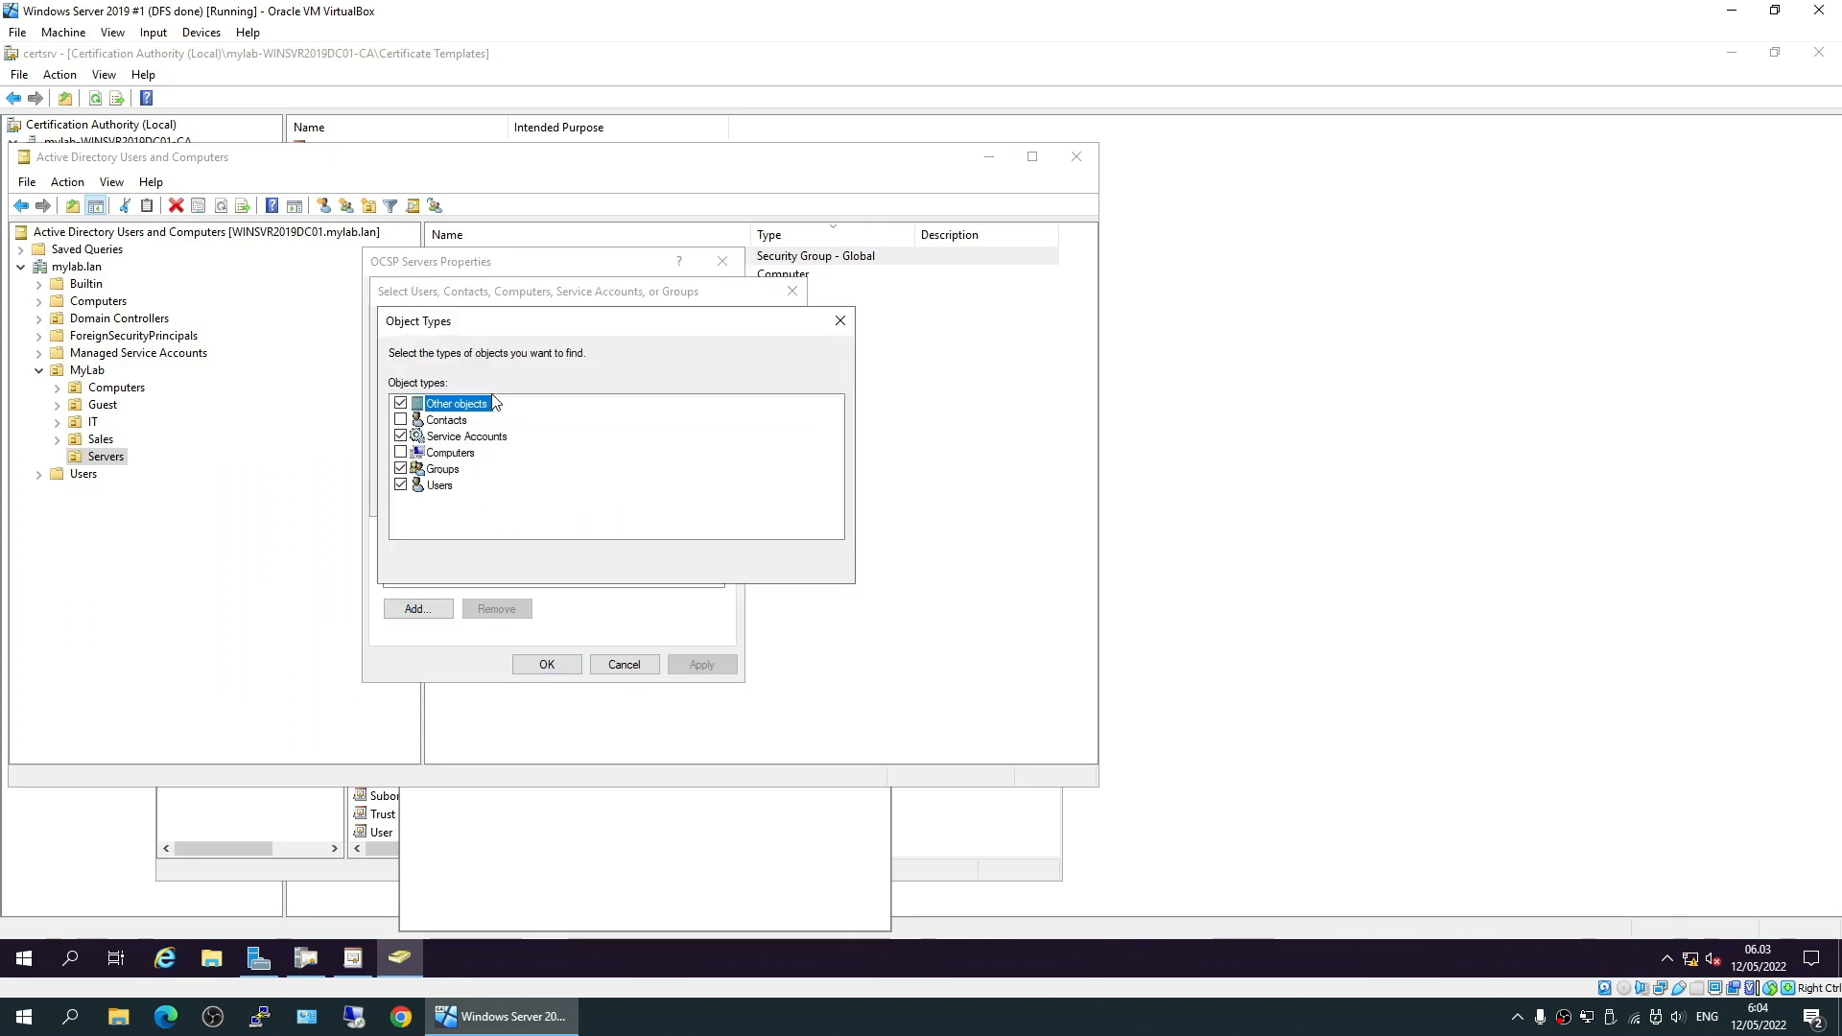
pyautogui.click(401, 403)
pyautogui.click(401, 436)
pyautogui.click(401, 468)
pyautogui.click(401, 452)
pyautogui.click(729, 562)
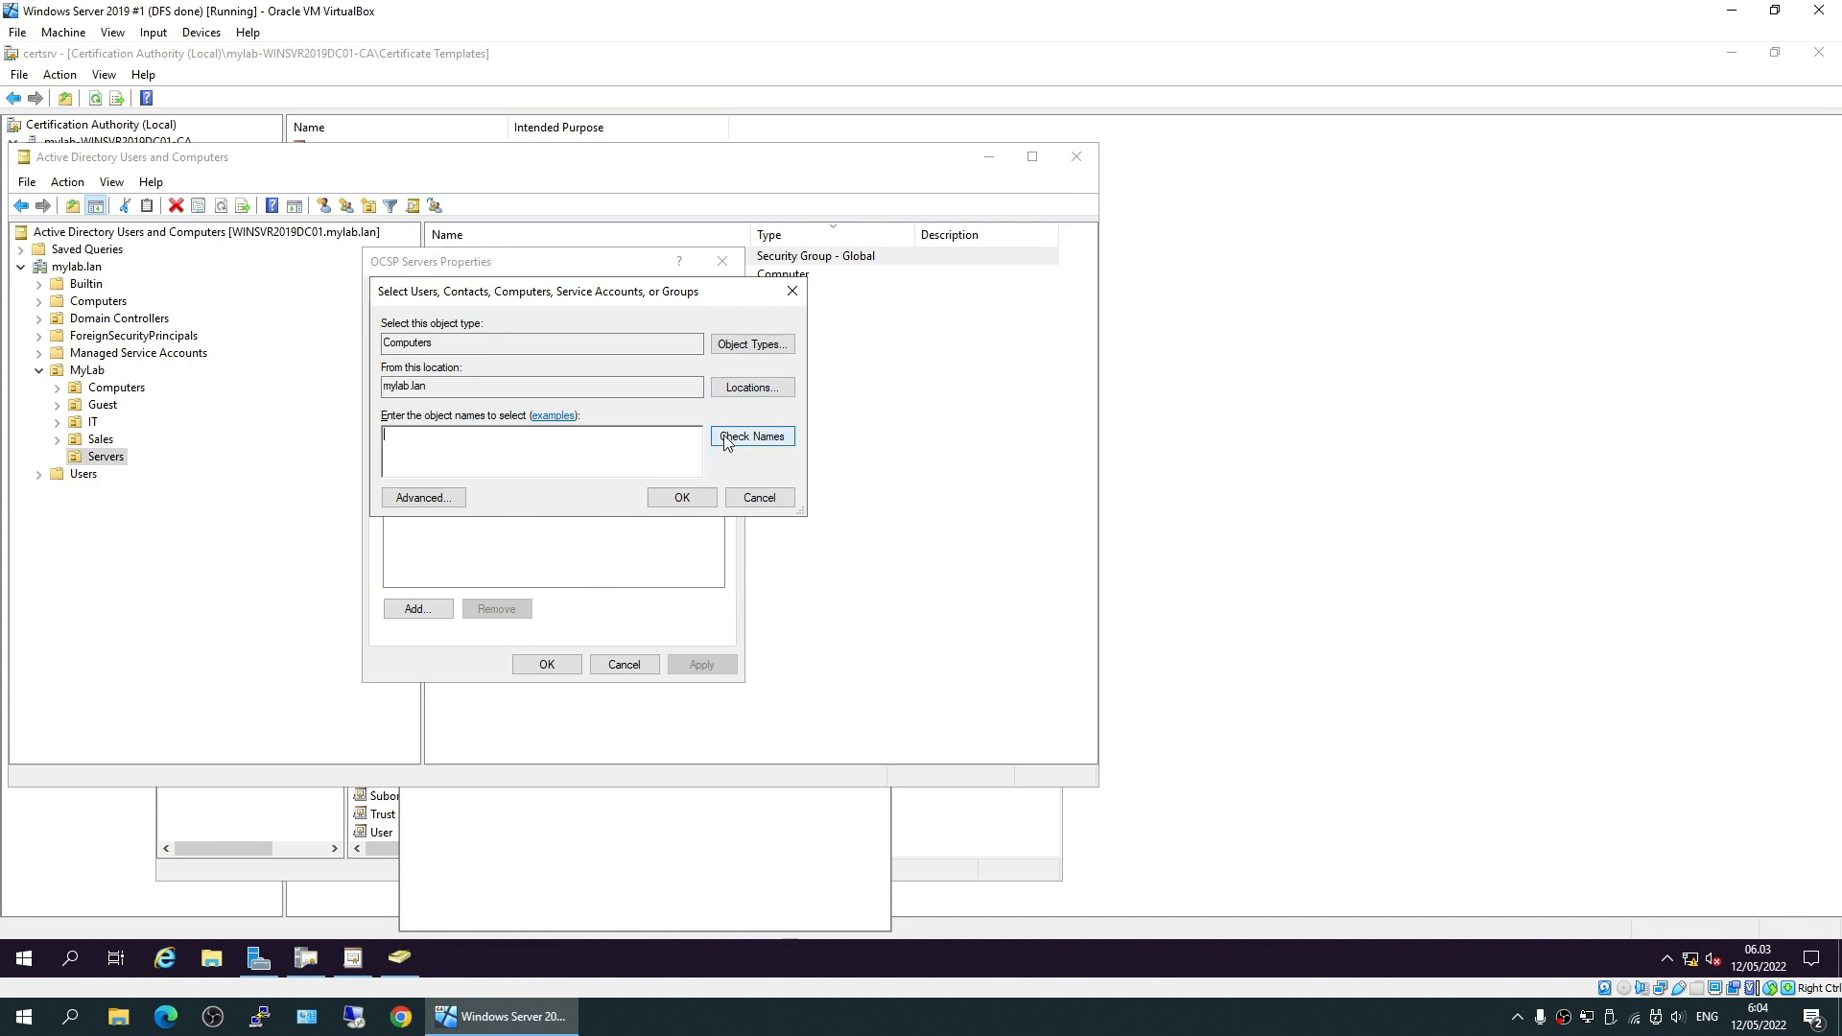
# - Find the computer WINSVR2019DC01, add it as a member of the OCSP Servers group, and apply the change
pyautogui.click(429, 497)
pyautogui.press('Return')
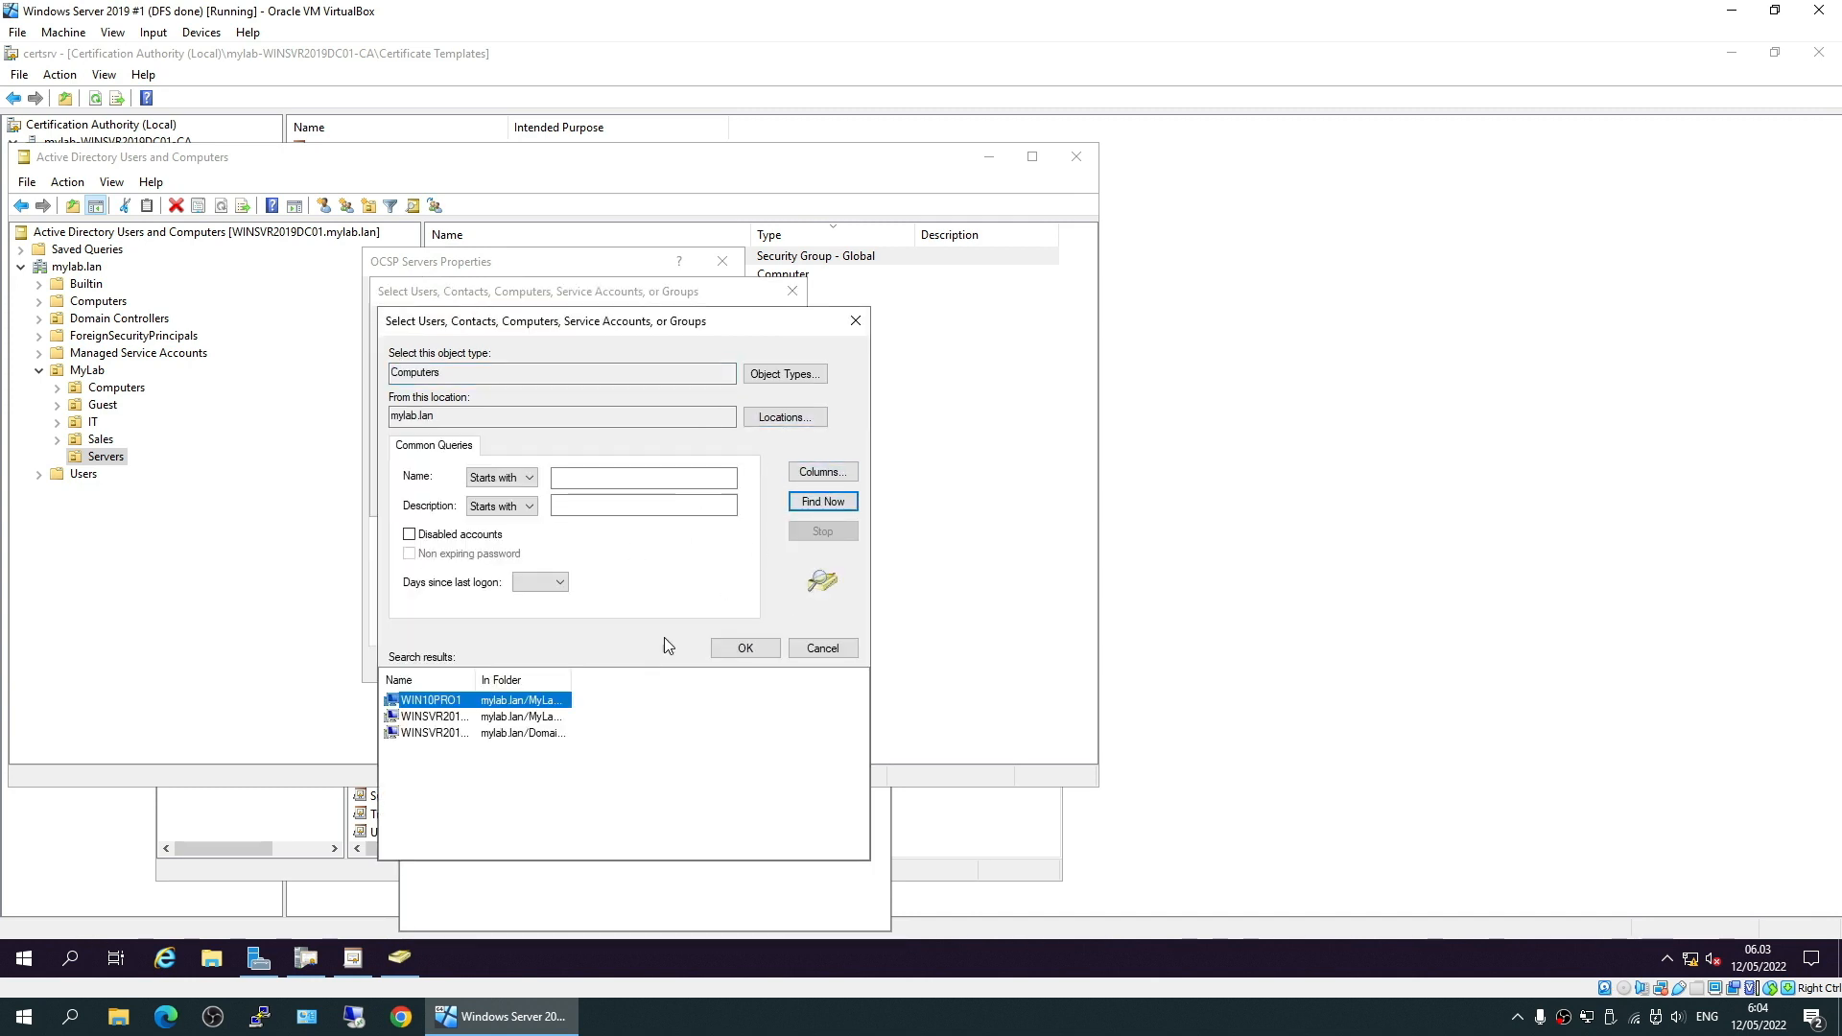
pyautogui.moveTo(487, 685); pyautogui.dragTo(612, 685)
pyautogui.click(480, 733)
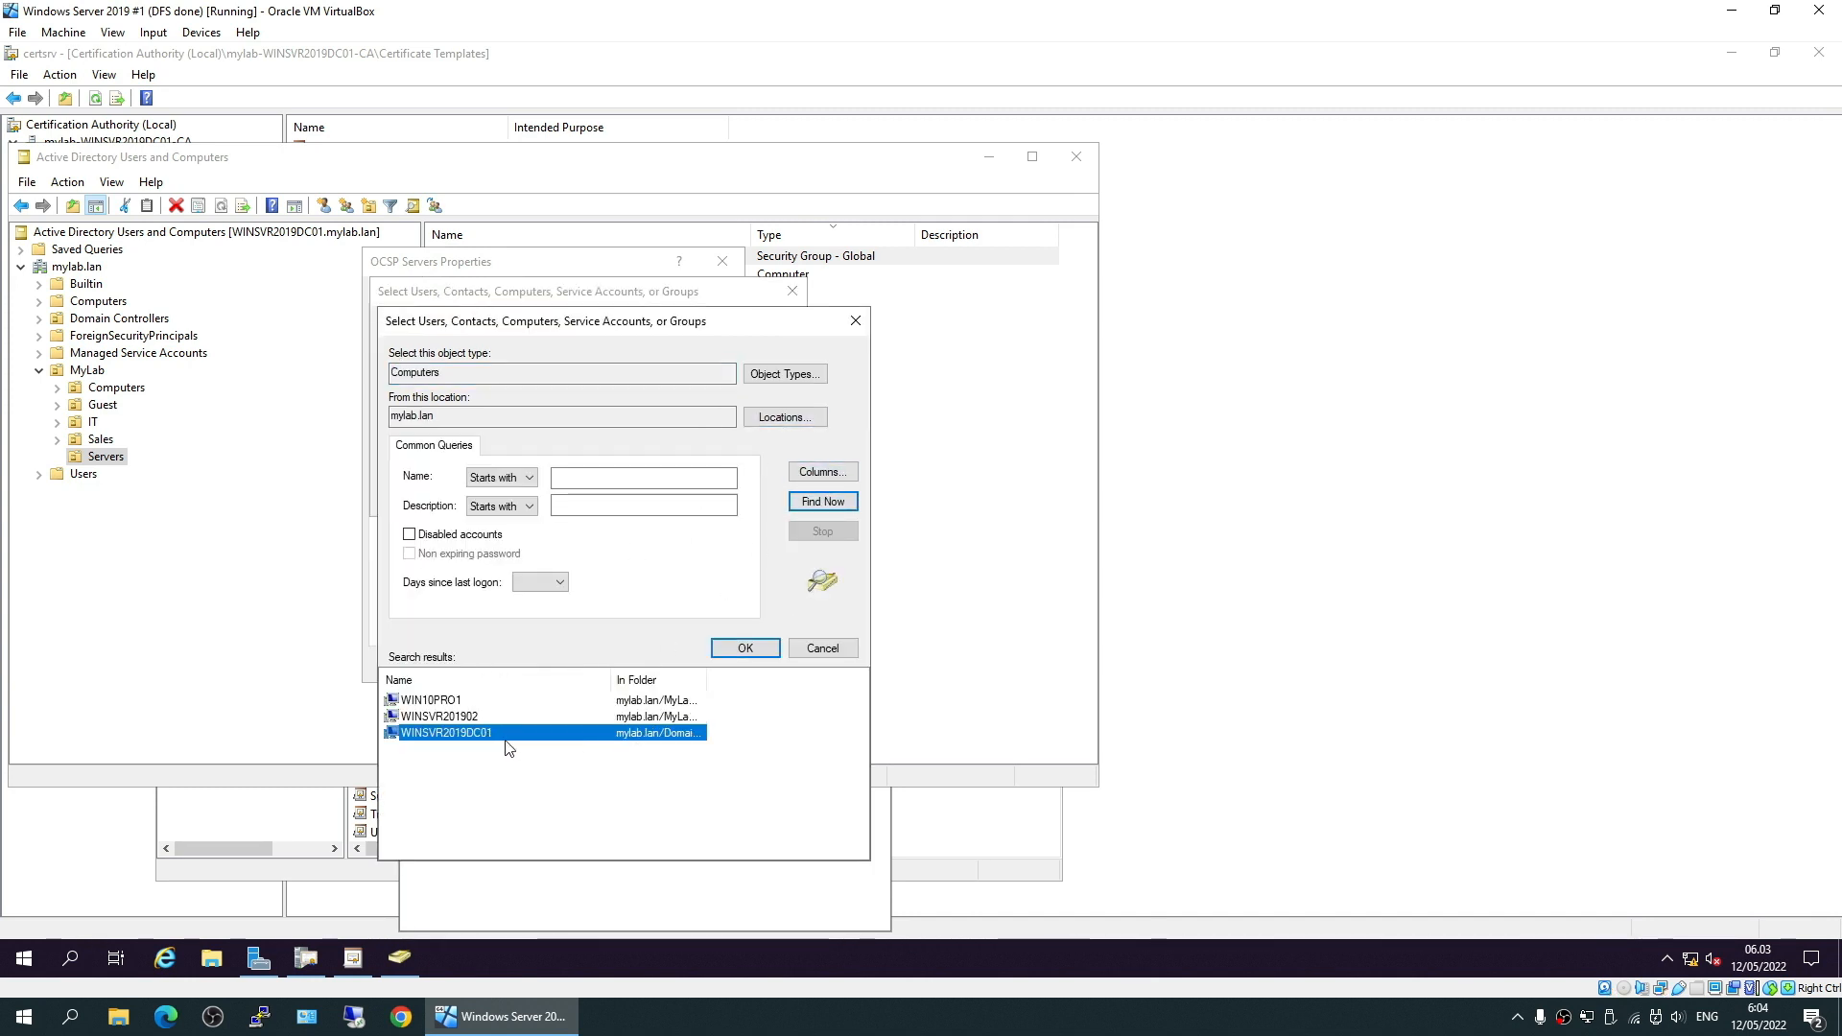
pyautogui.click(748, 650)
pyautogui.press('Return')
pyautogui.click(701, 664)
pyautogui.click(547, 664)
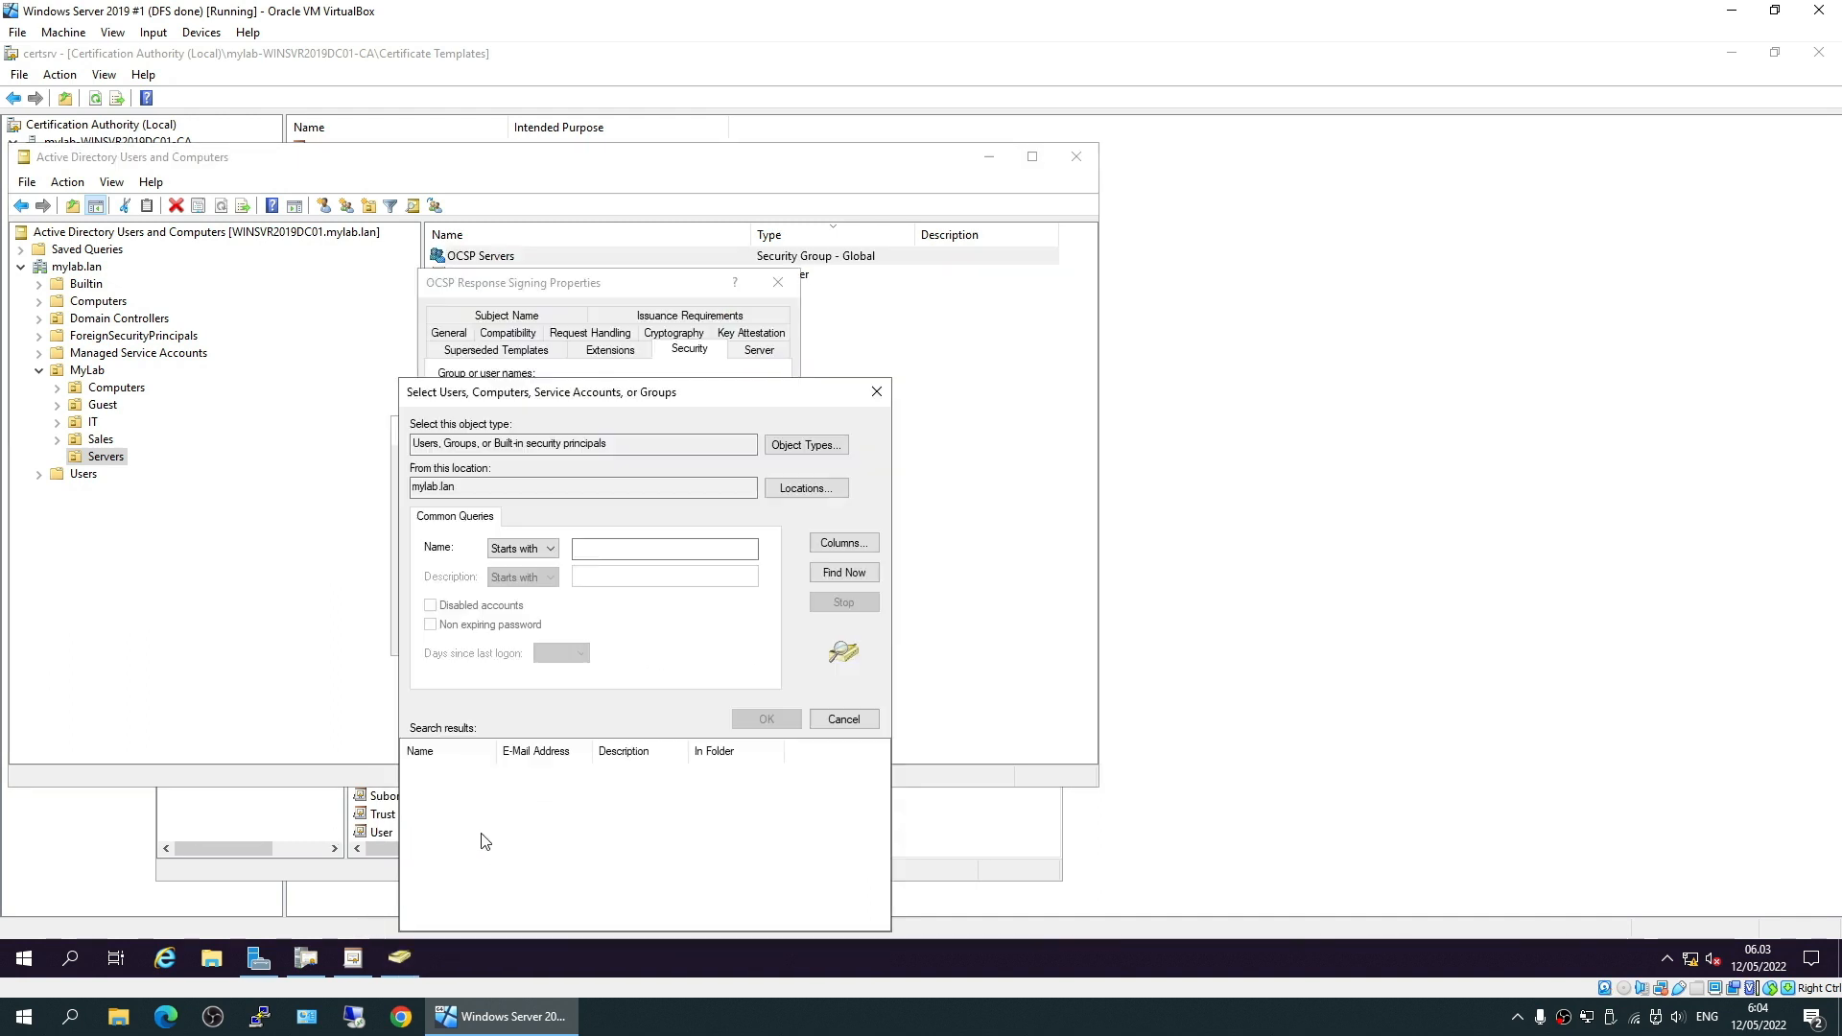
# - Restrict the principal search for the OCSP Response Signing template to Computers and run it
pyautogui.click(844, 573)
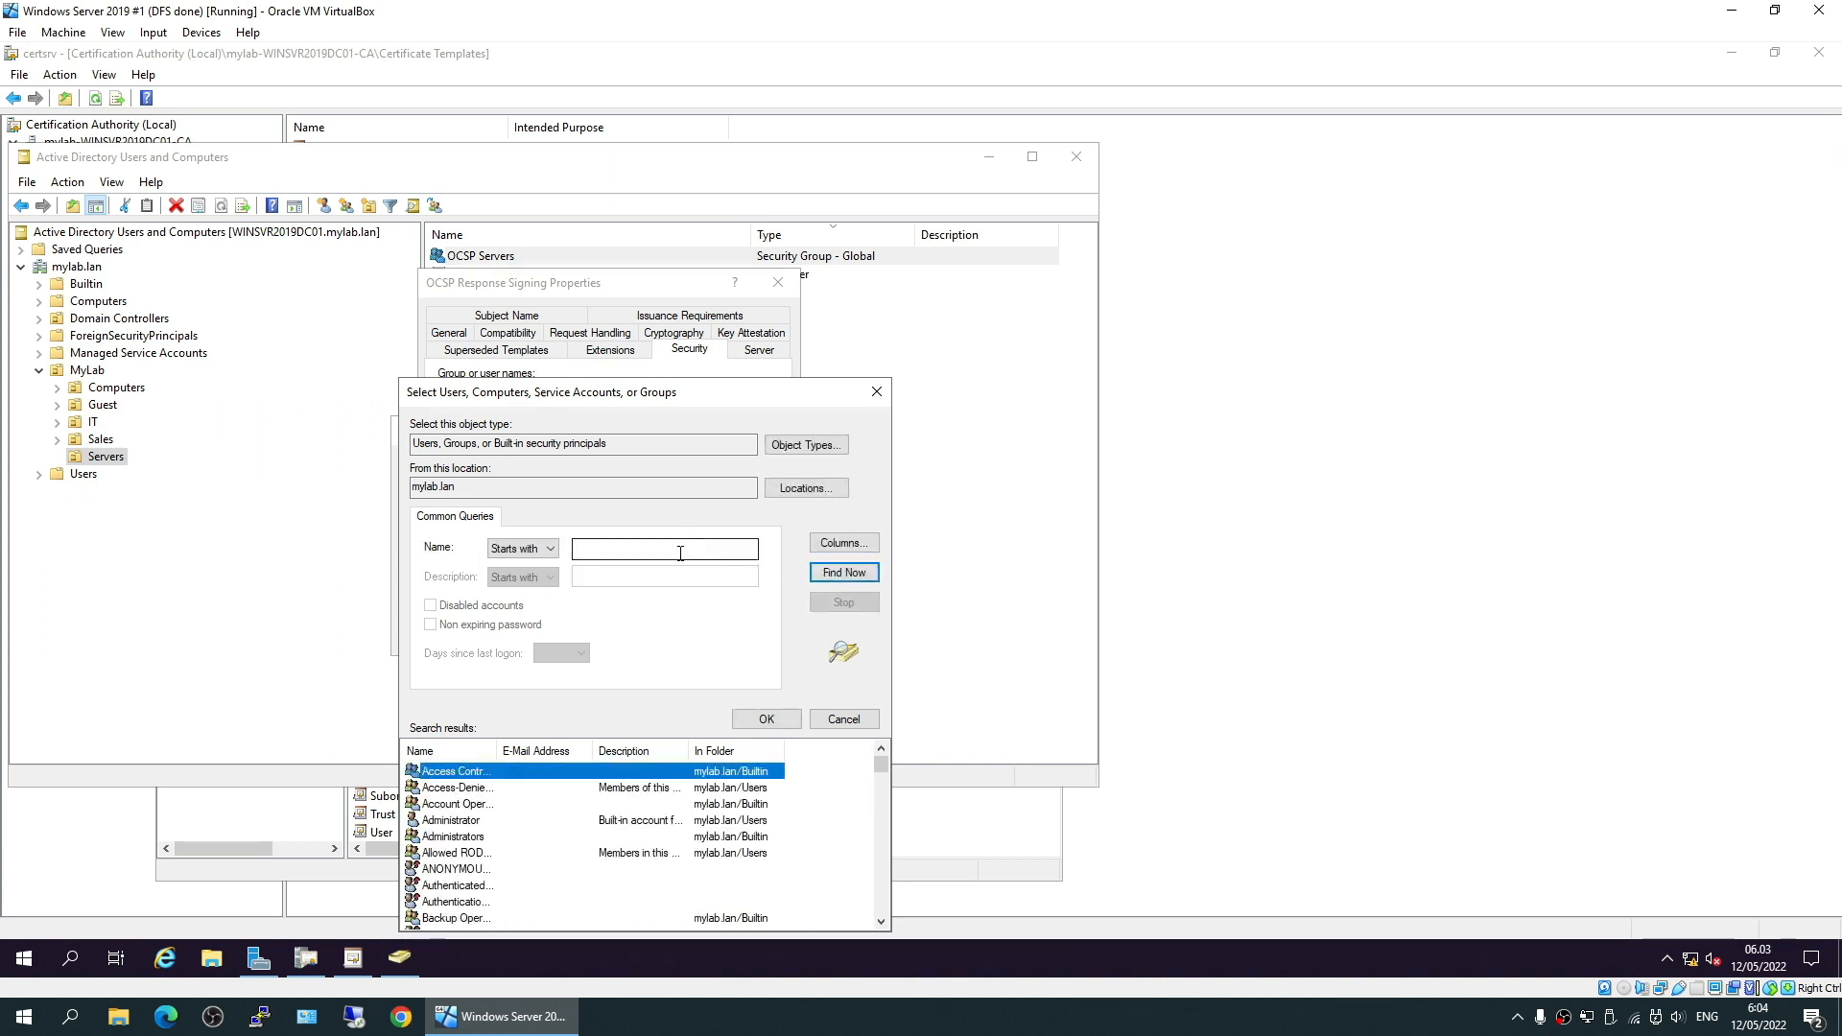
pyautogui.click(470, 853)
pyautogui.click(806, 445)
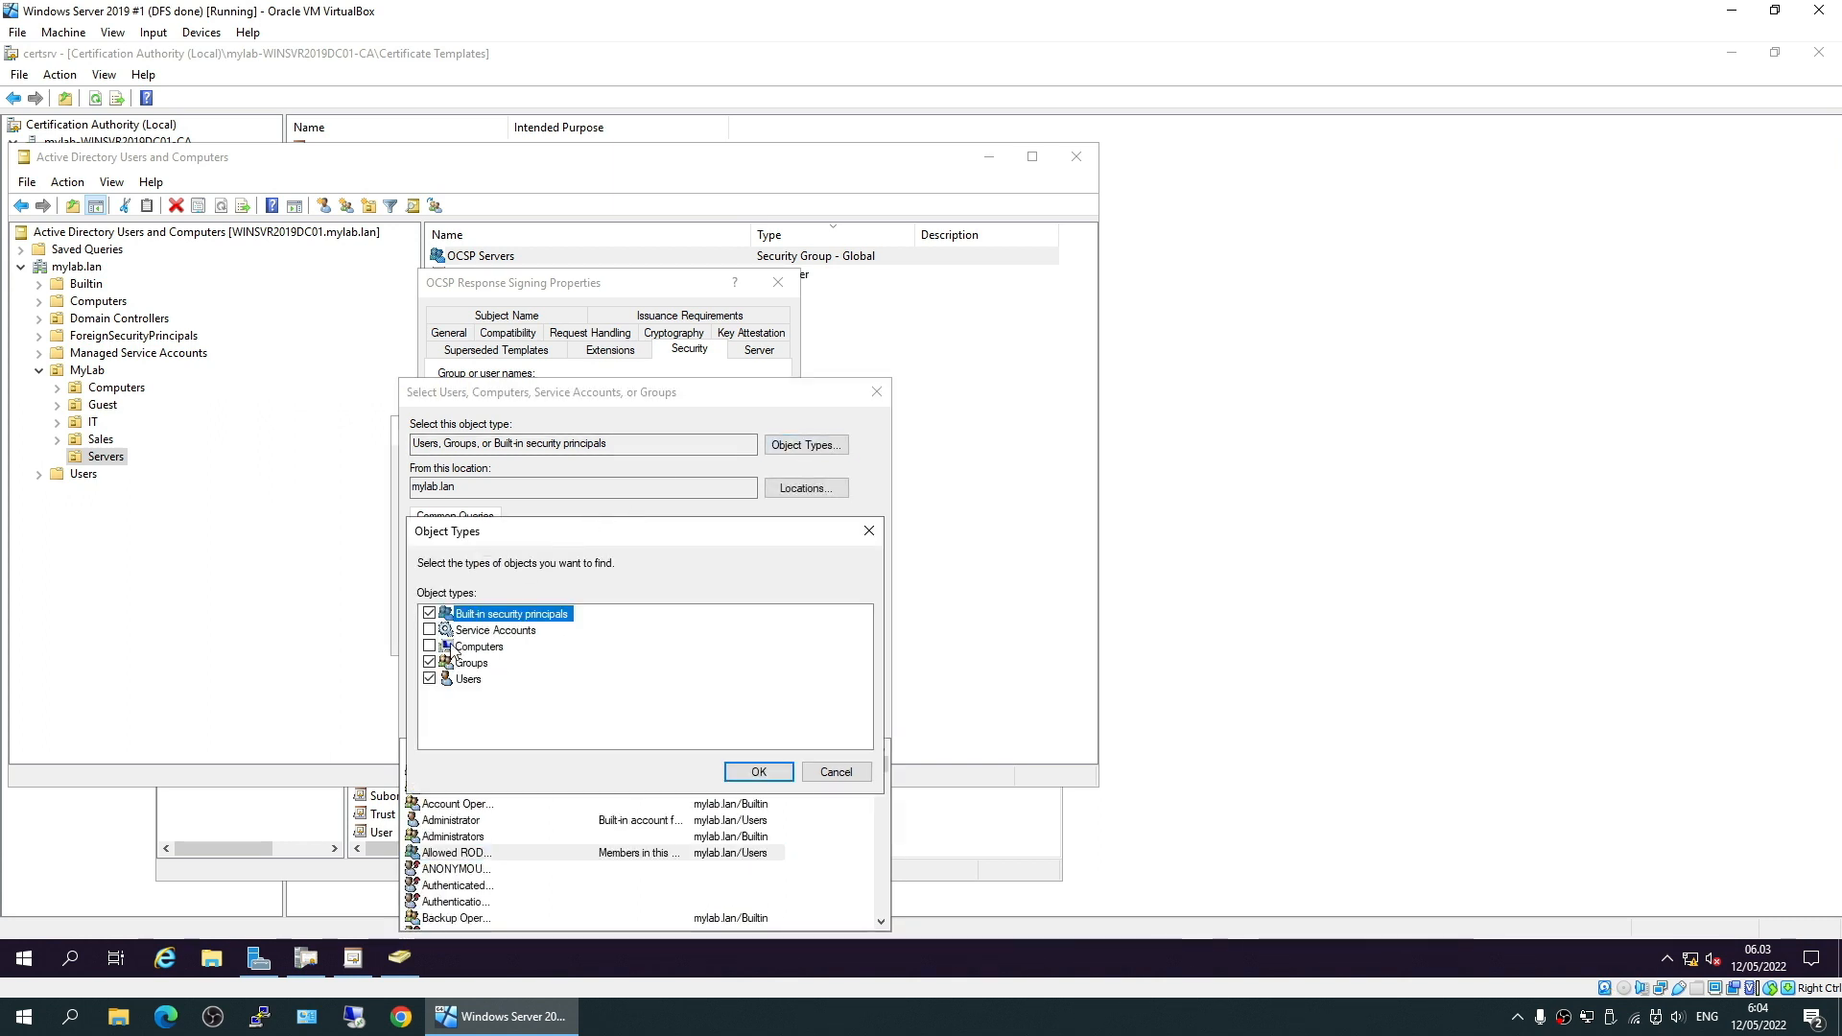
pyautogui.click(429, 646)
pyautogui.click(429, 663)
pyautogui.click(429, 679)
pyautogui.click(429, 614)
pyautogui.click(758, 772)
pyautogui.click(844, 573)
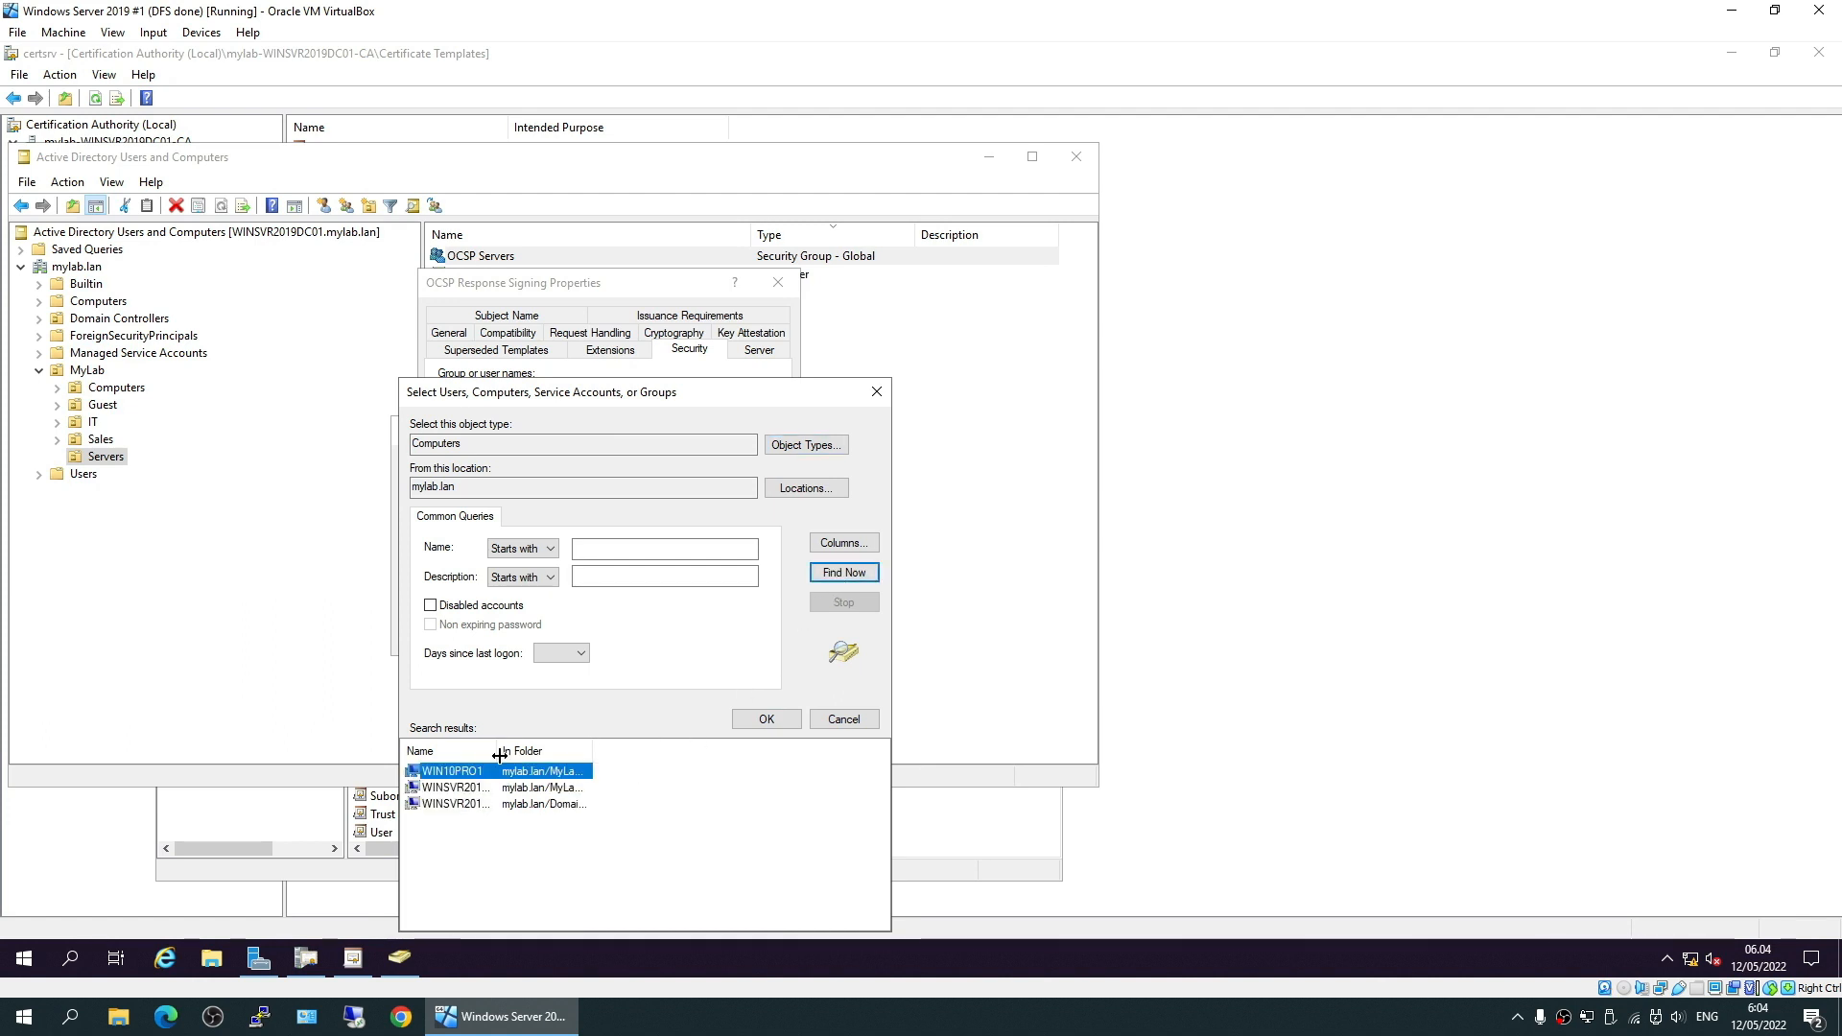
# - Include Groups in the object types, search again, and add OCSP Servers to the template's security list
pyautogui.click(806, 444)
pyautogui.click(429, 662)
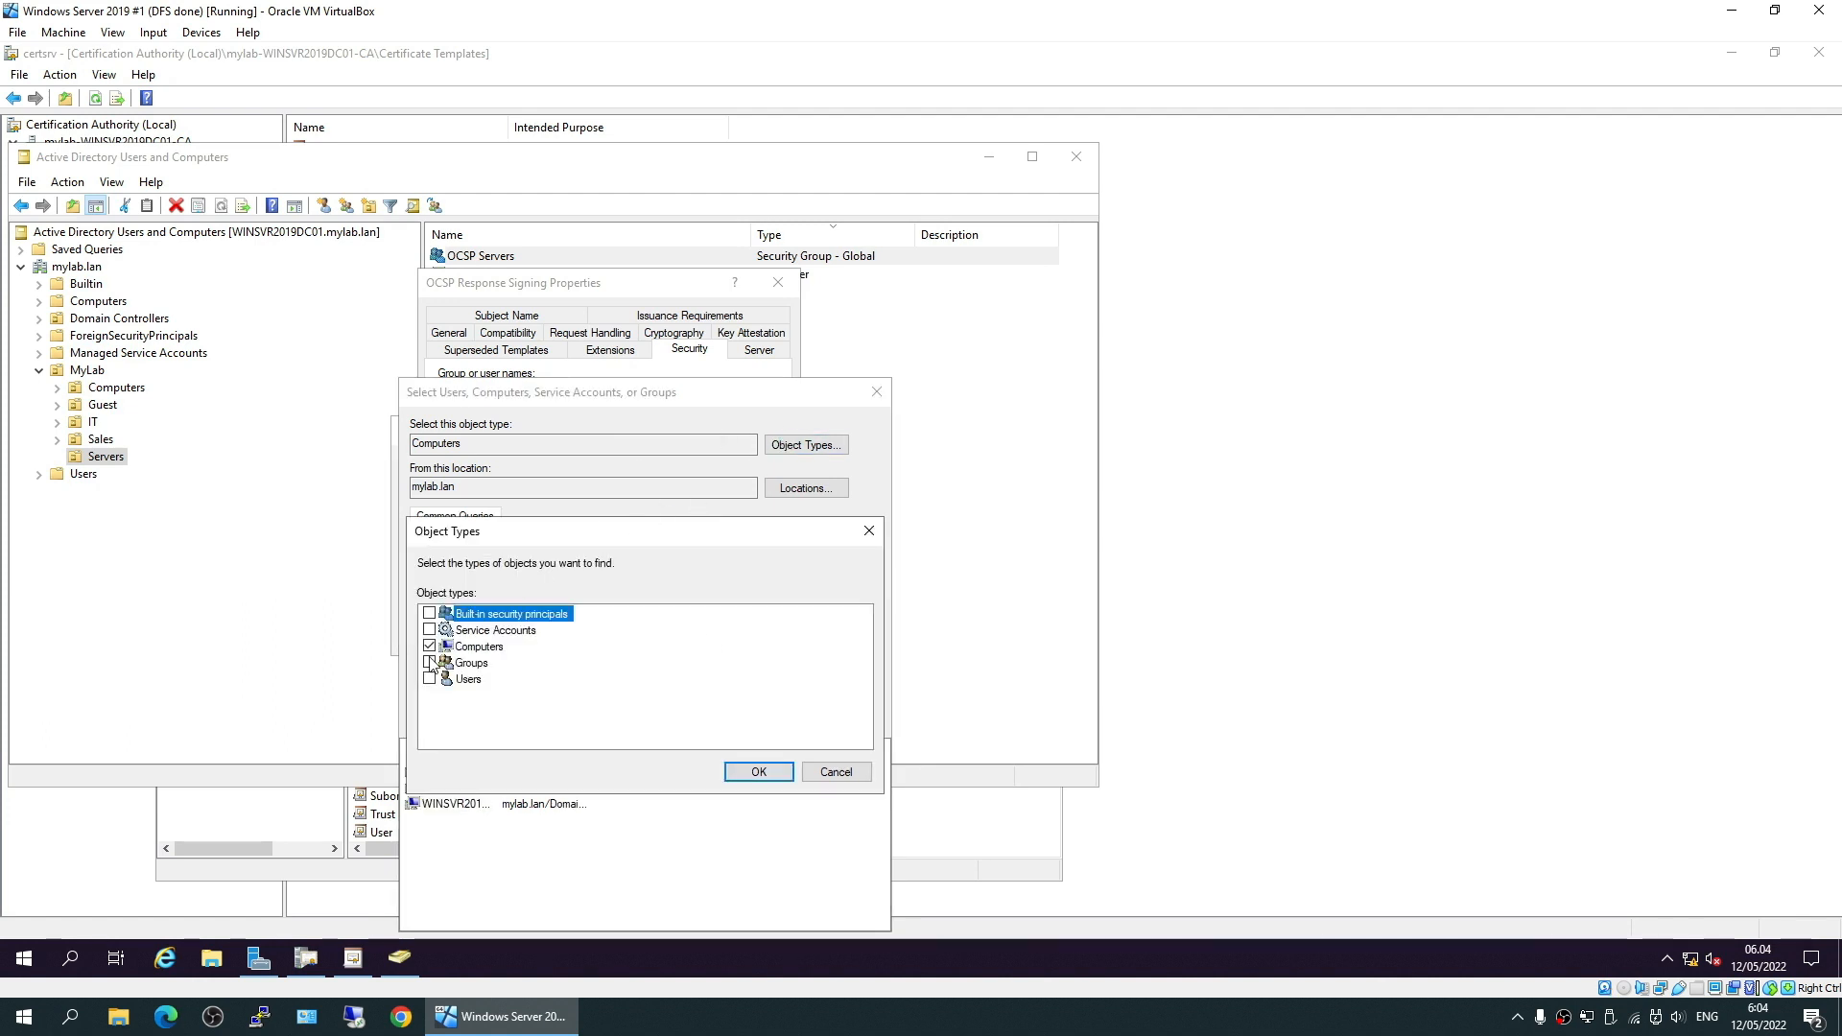
pyautogui.click(758, 772)
pyautogui.click(843, 573)
pyautogui.scroll(-5, 480, 854)
pyautogui.click(540, 804)
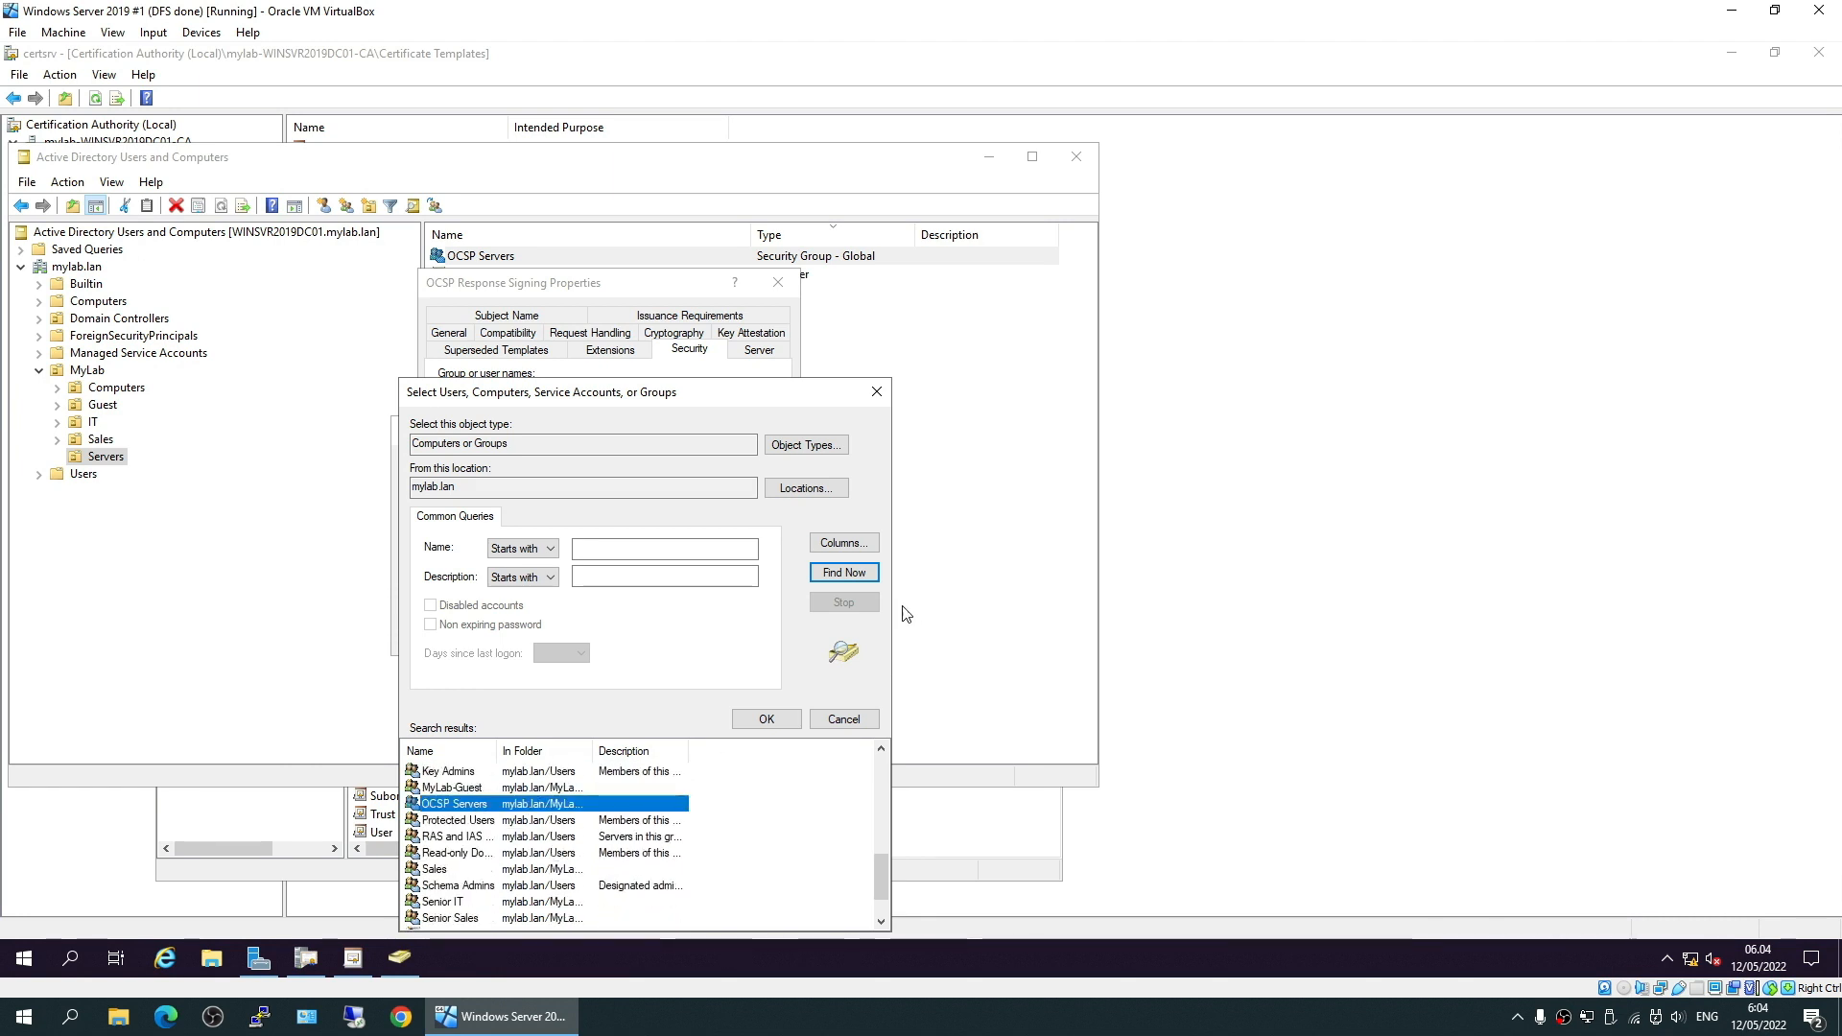
pyautogui.click(767, 719)
pyautogui.click(703, 636)
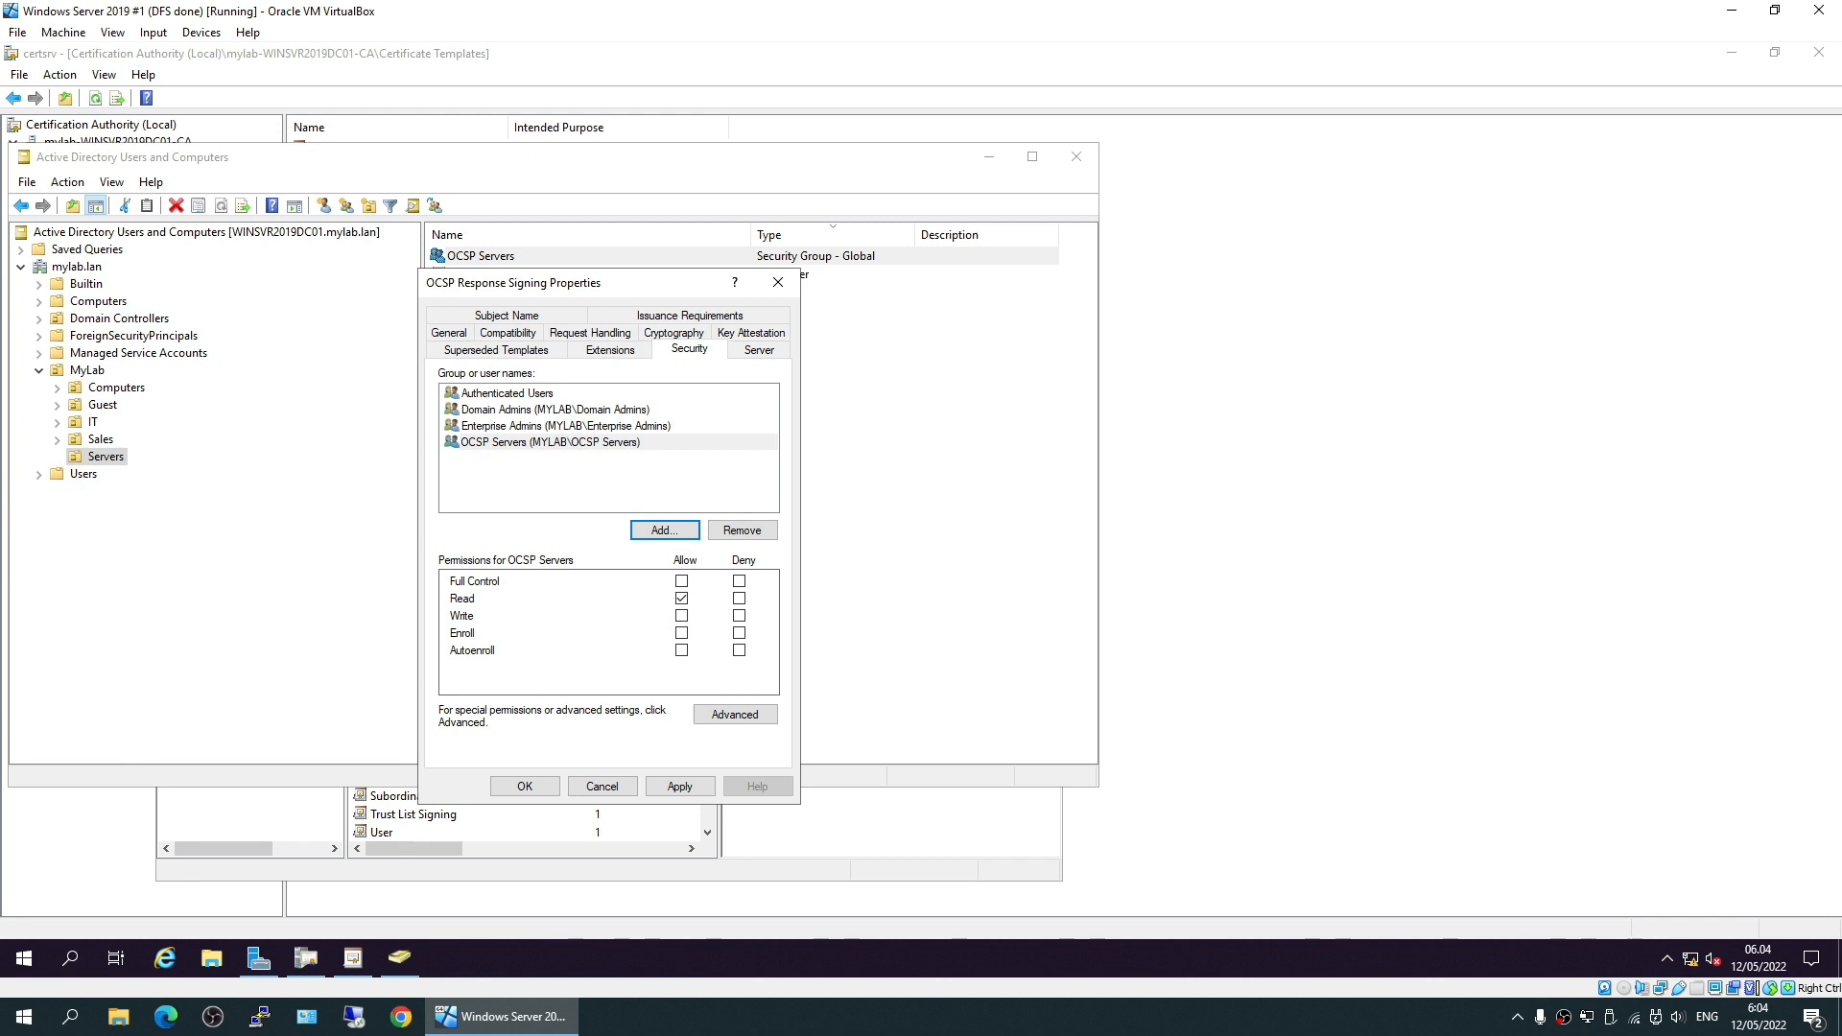
# - Allow OCSP Servers the Enroll permission on the template, apply it, and put away the directory and Certificate Templates consoles
pyautogui.click(682, 633)
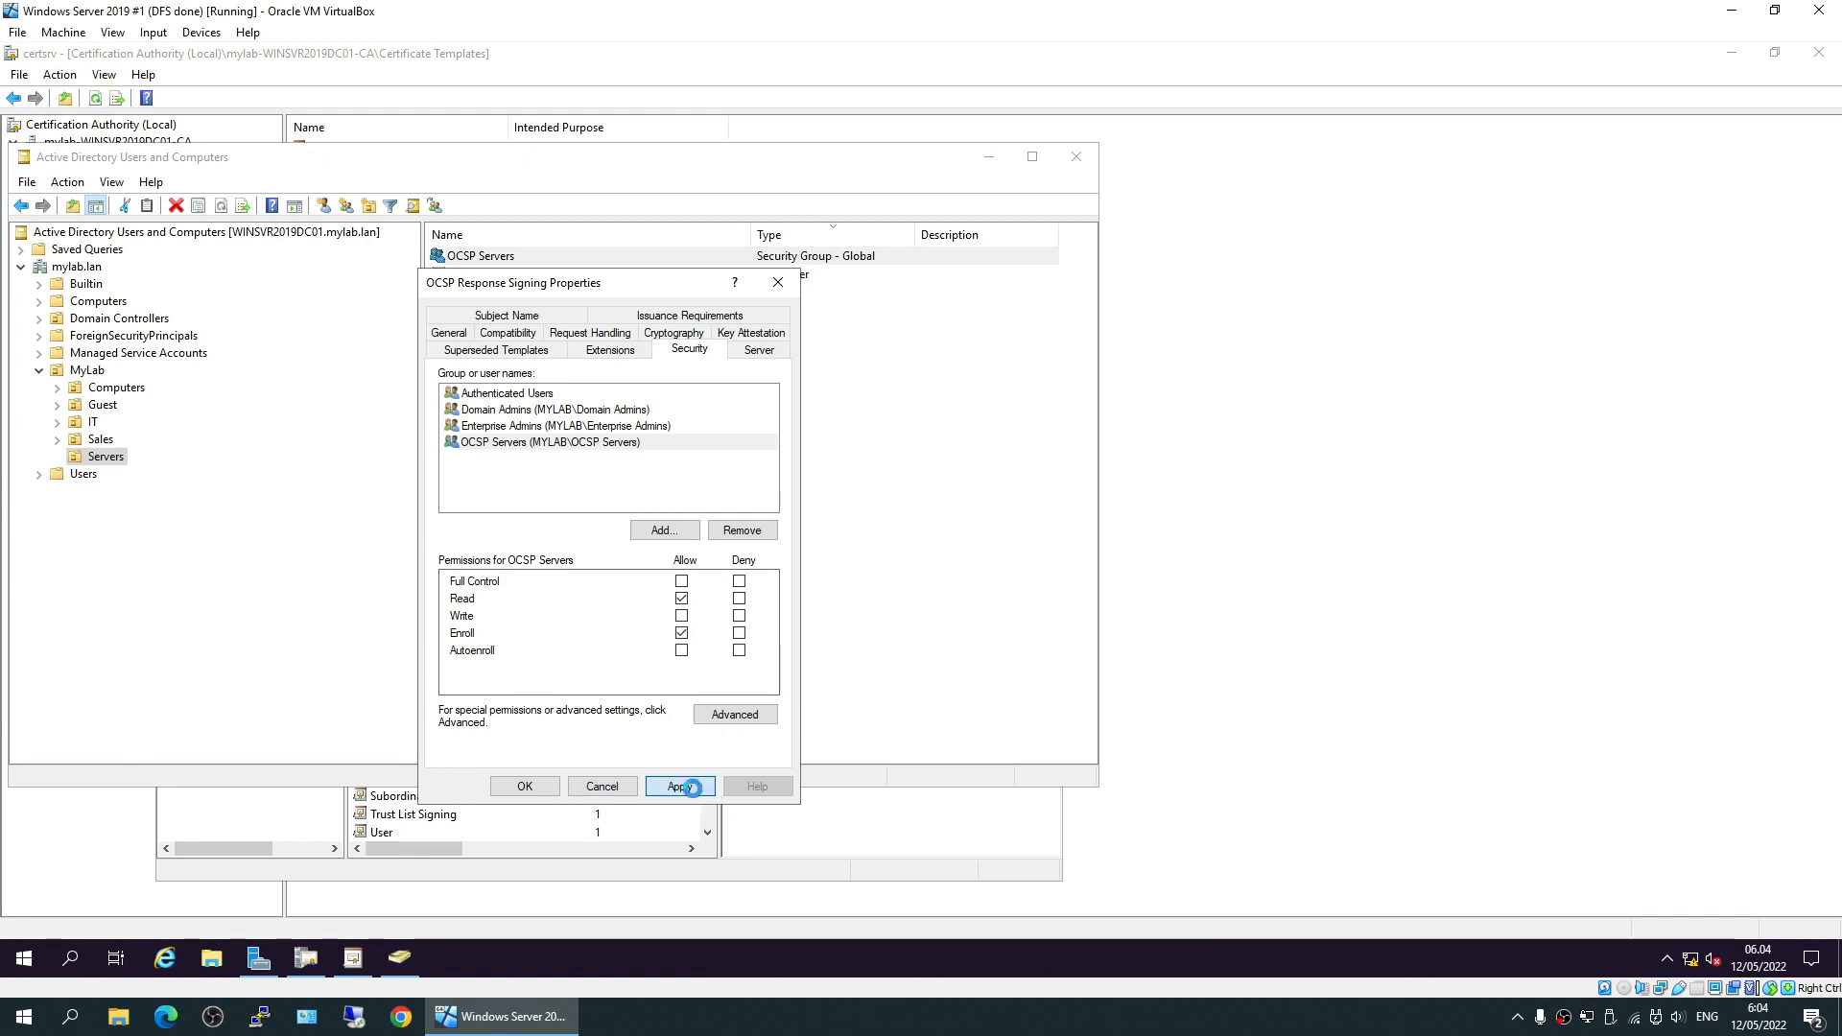
pyautogui.click(680, 786)
pyautogui.click(525, 787)
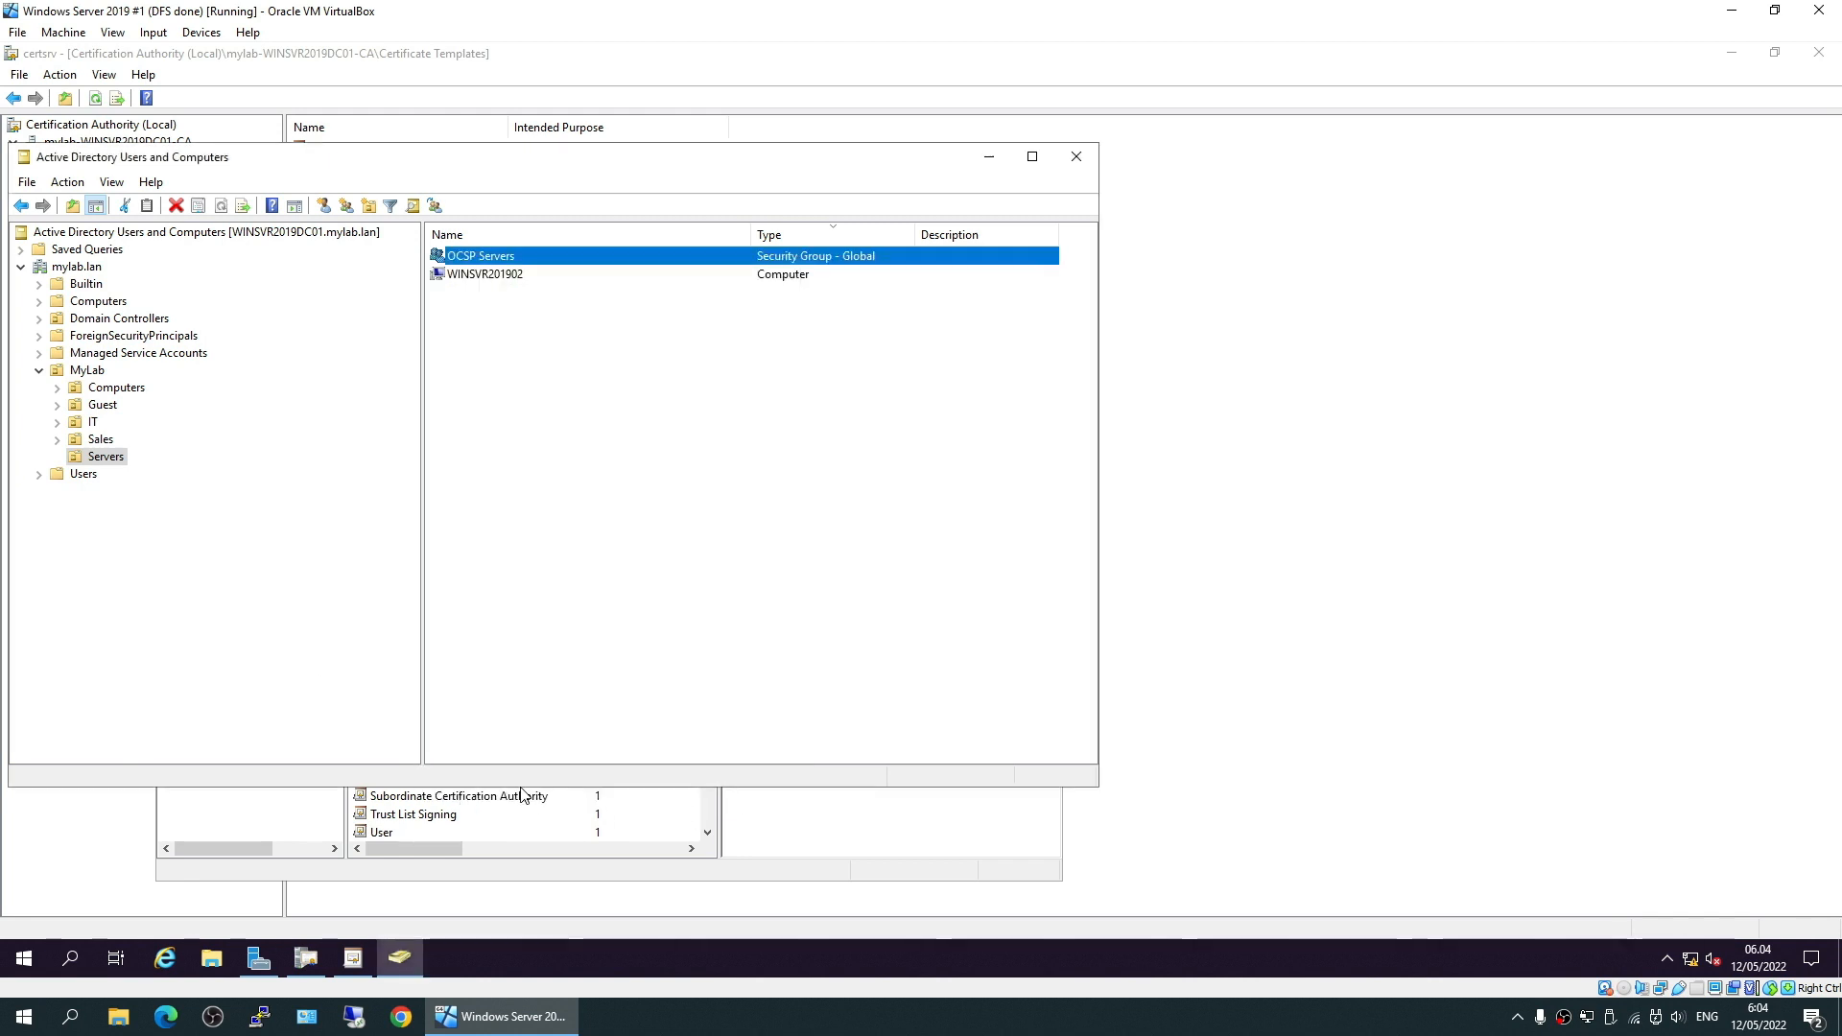
pyautogui.click(989, 157)
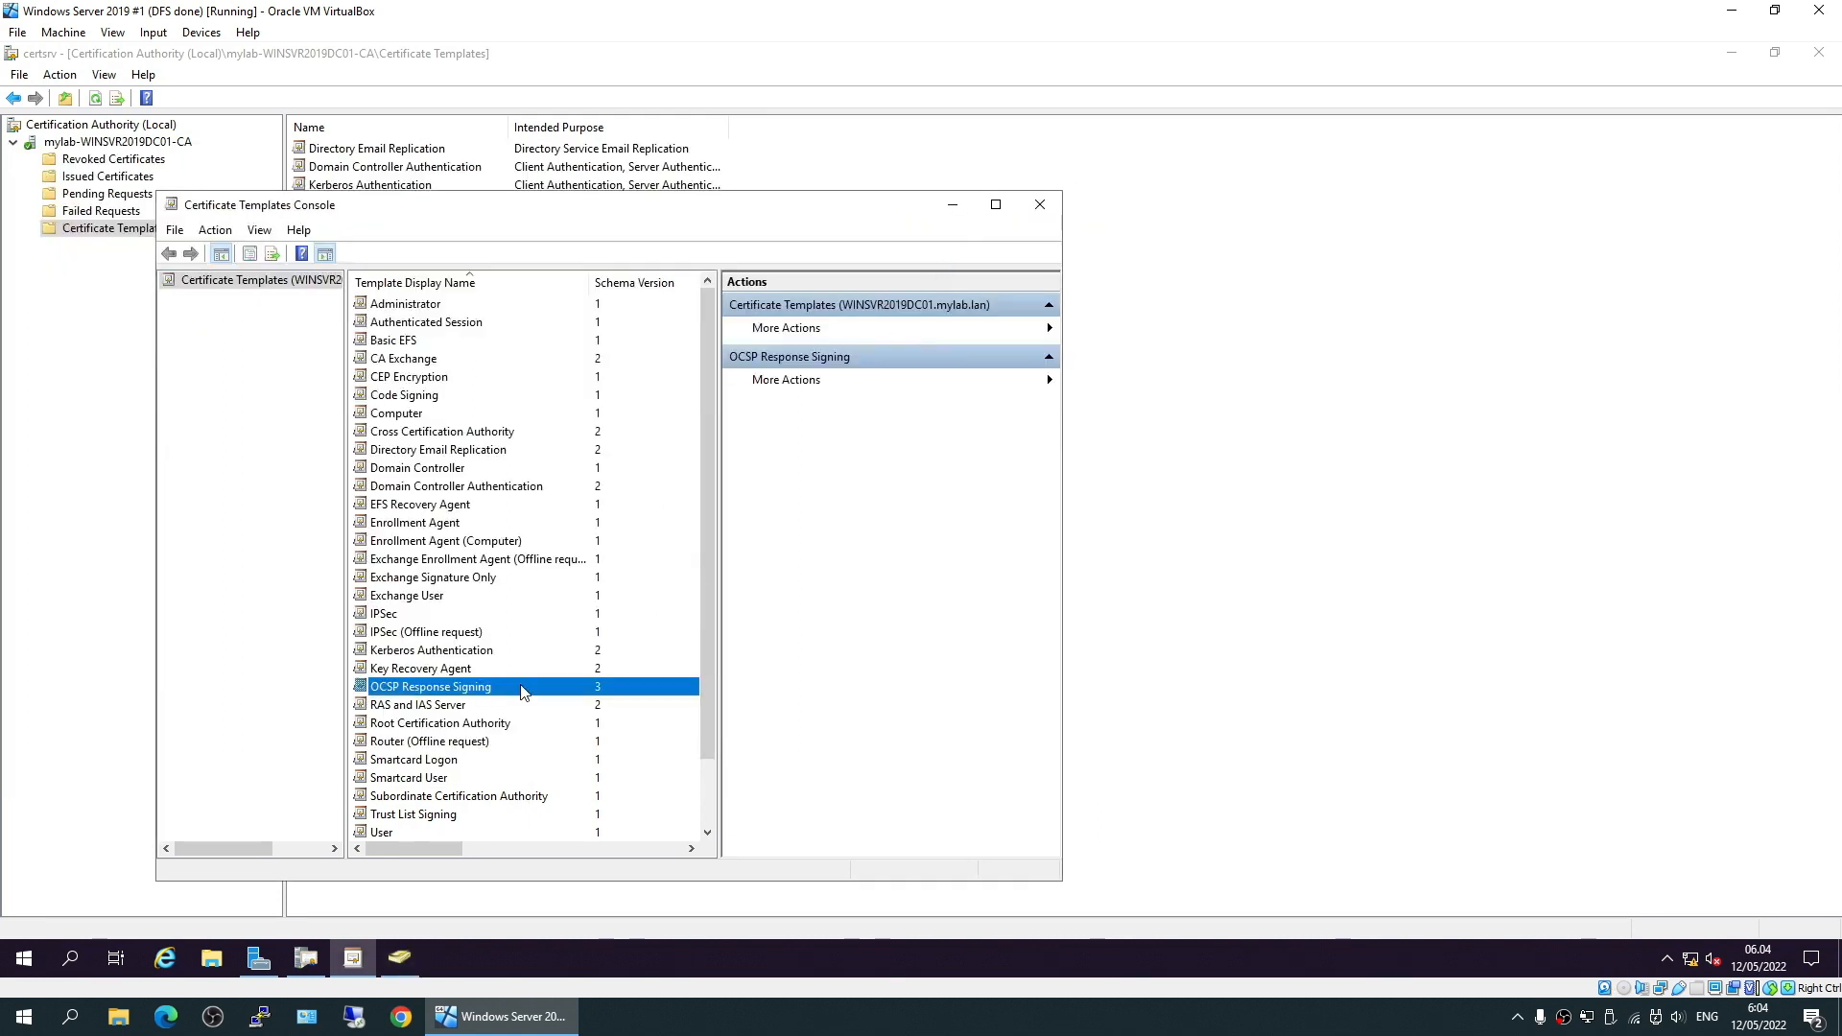
pyautogui.click(1041, 204)
pyautogui.rightClick(108, 232)
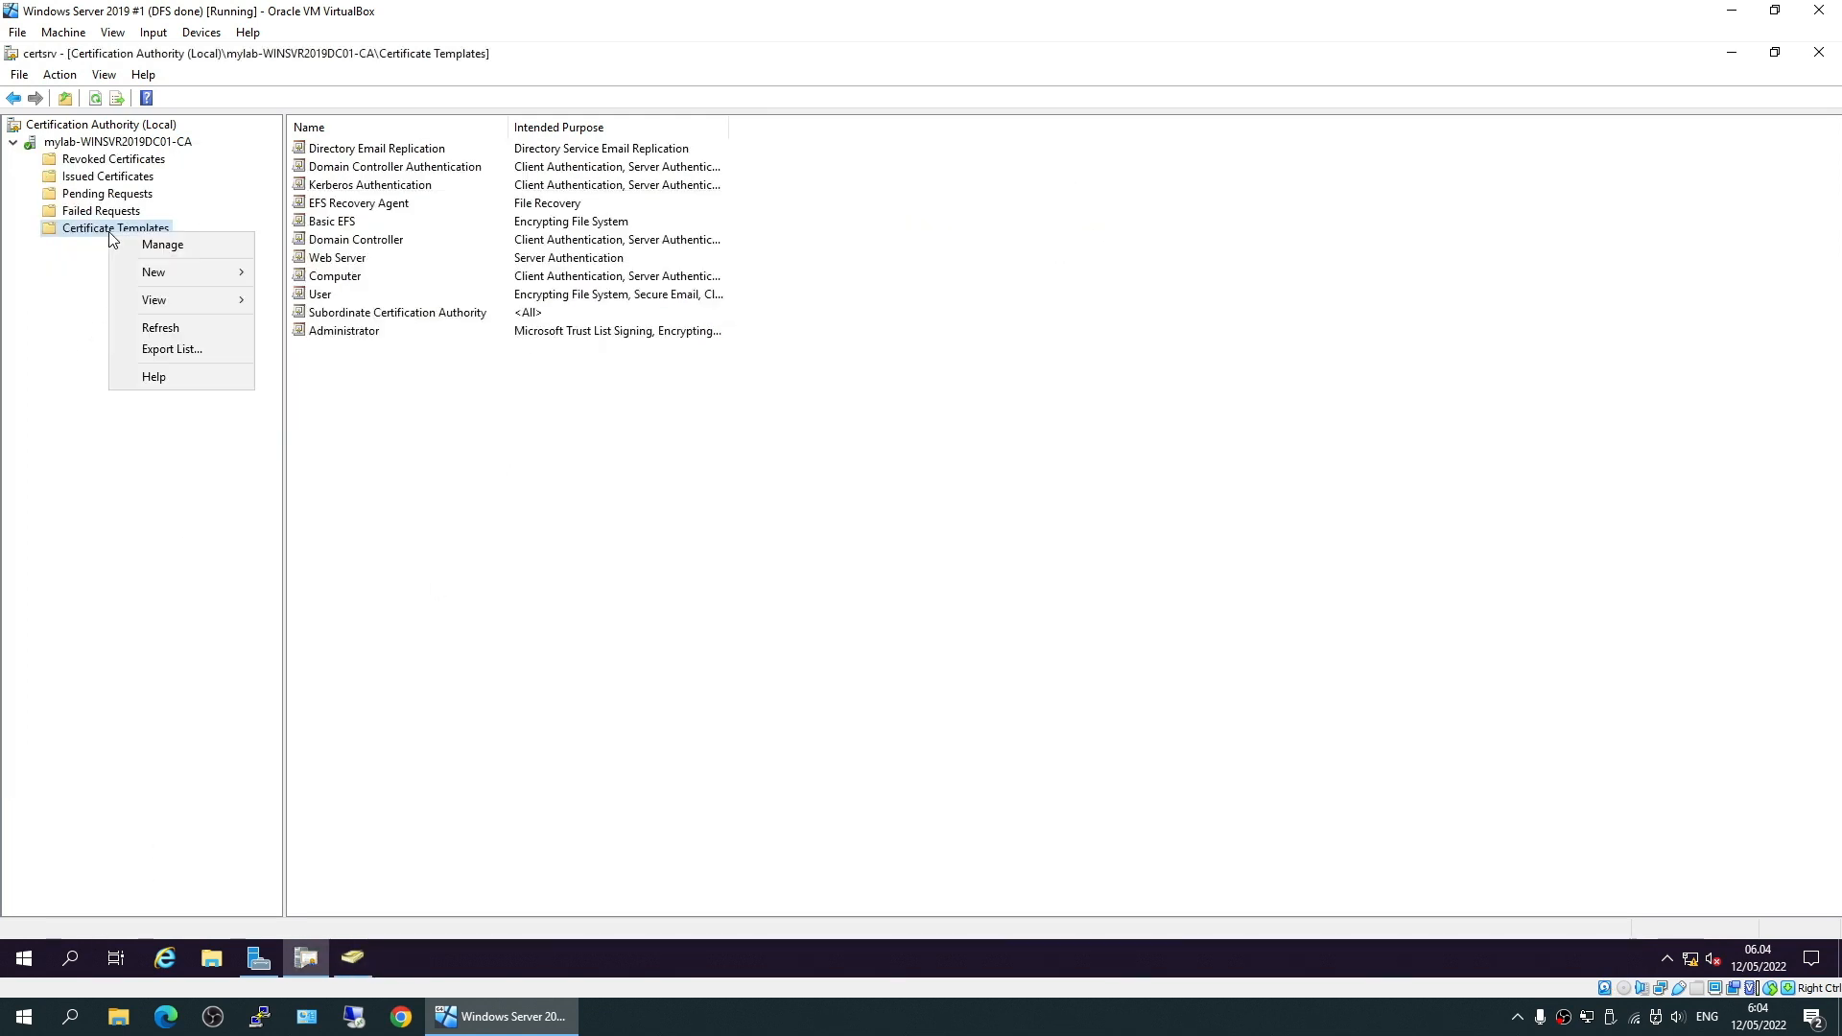
pyautogui.click(182, 244)
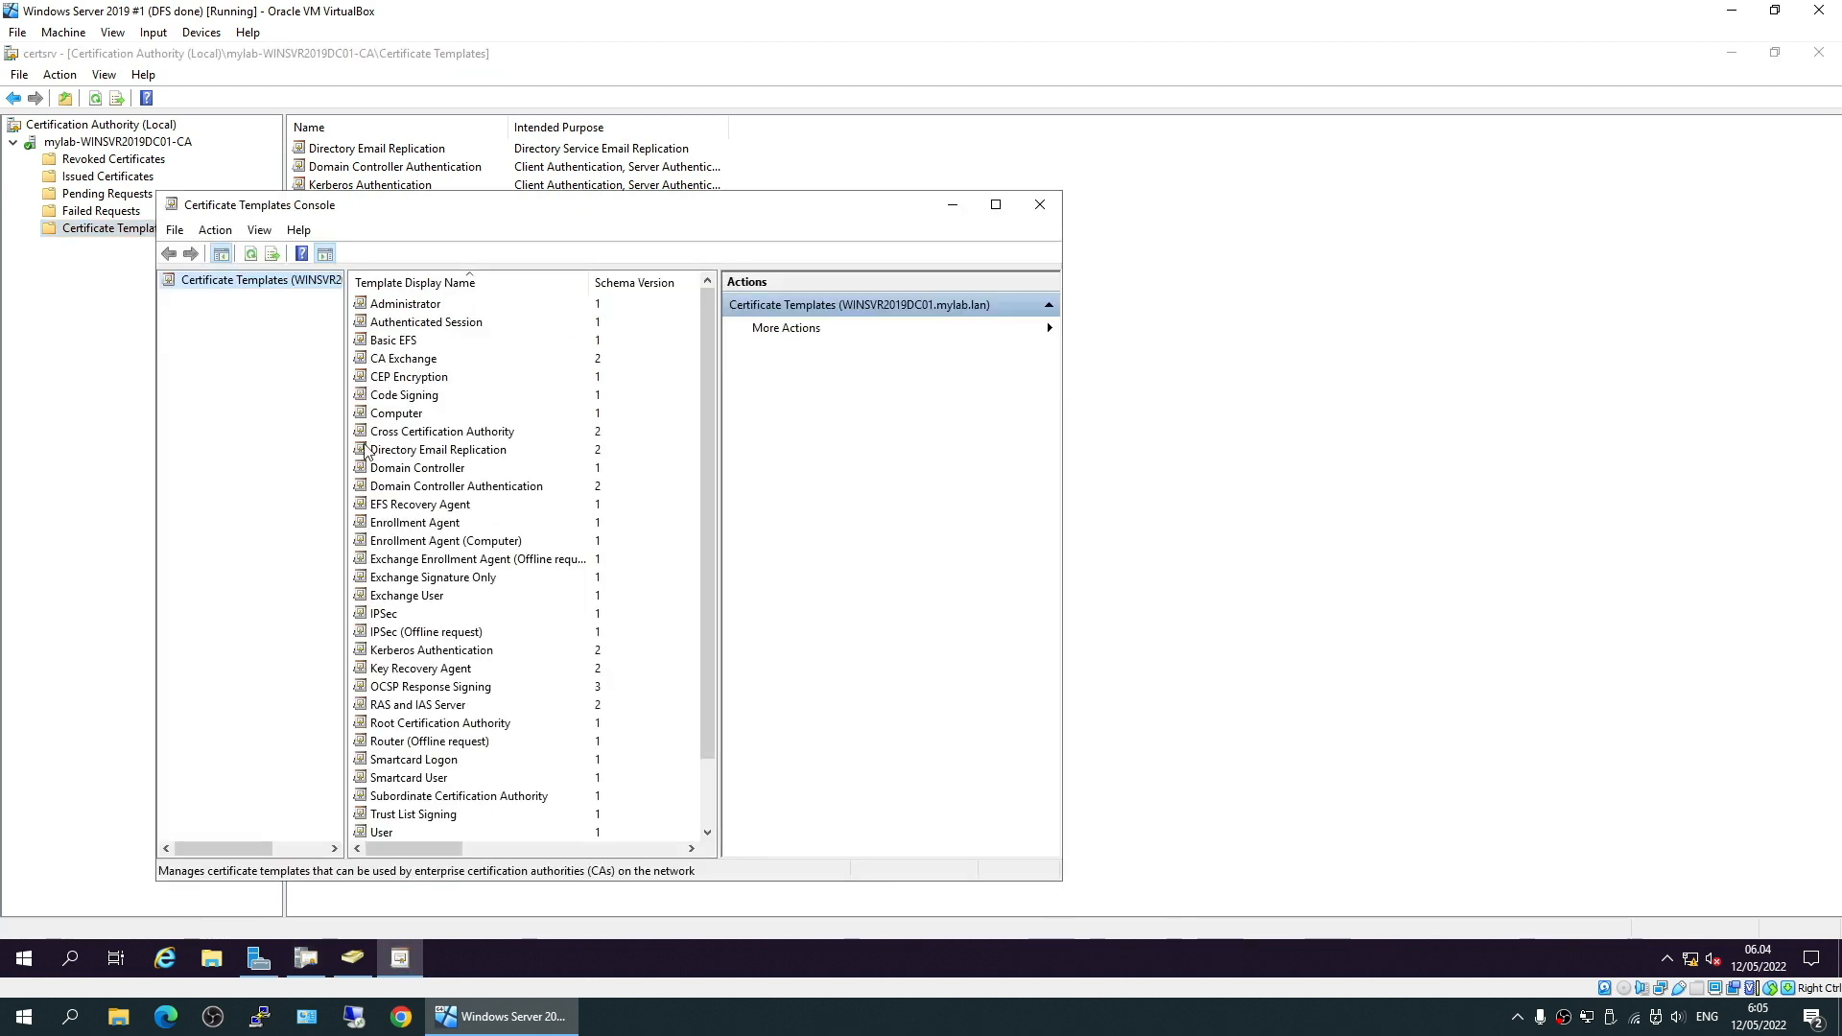
pyautogui.click(1040, 204)
# - Enable the OCSP Response Signing certificate template for issuance on the certification authority
pyautogui.rightClick(141, 231)
pyautogui.moveTo(231, 285)
pyautogui.click(393, 270)
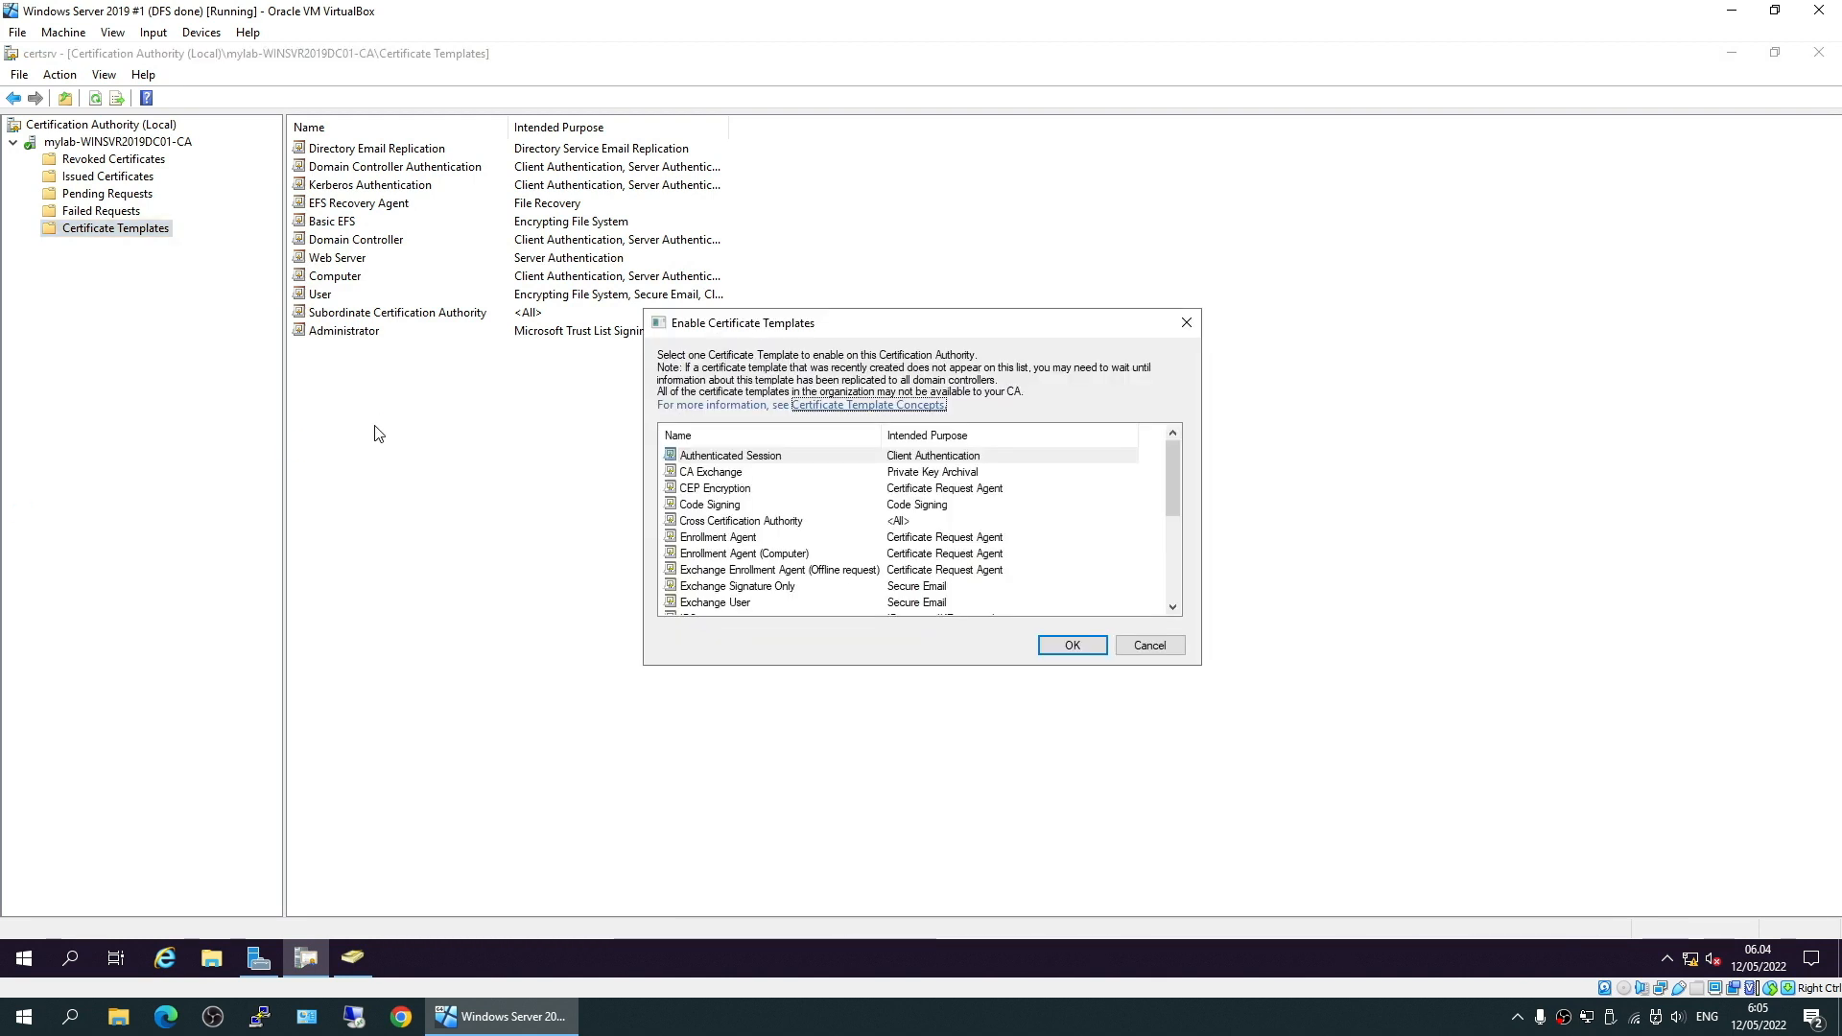
pyautogui.click(857, 535)
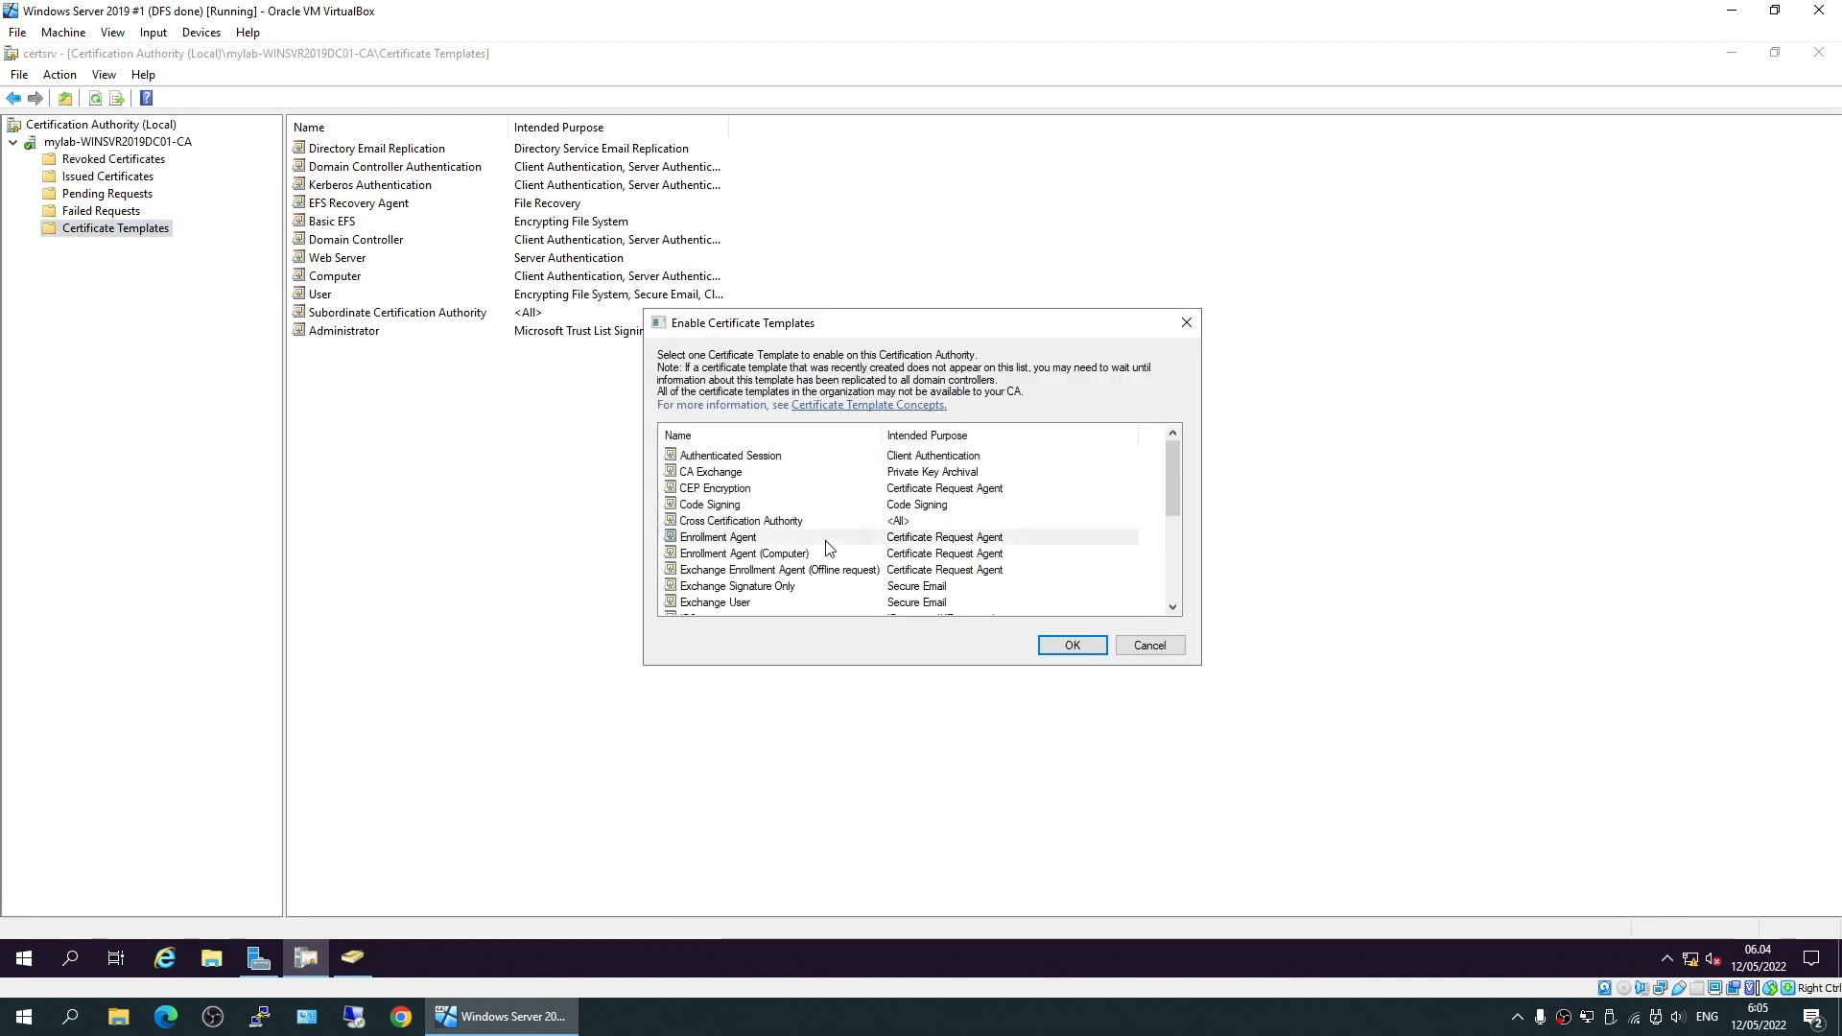
pyautogui.scroll(-2, 835, 547)
pyautogui.click(783, 586)
pyautogui.scroll(-2, 917, 603)
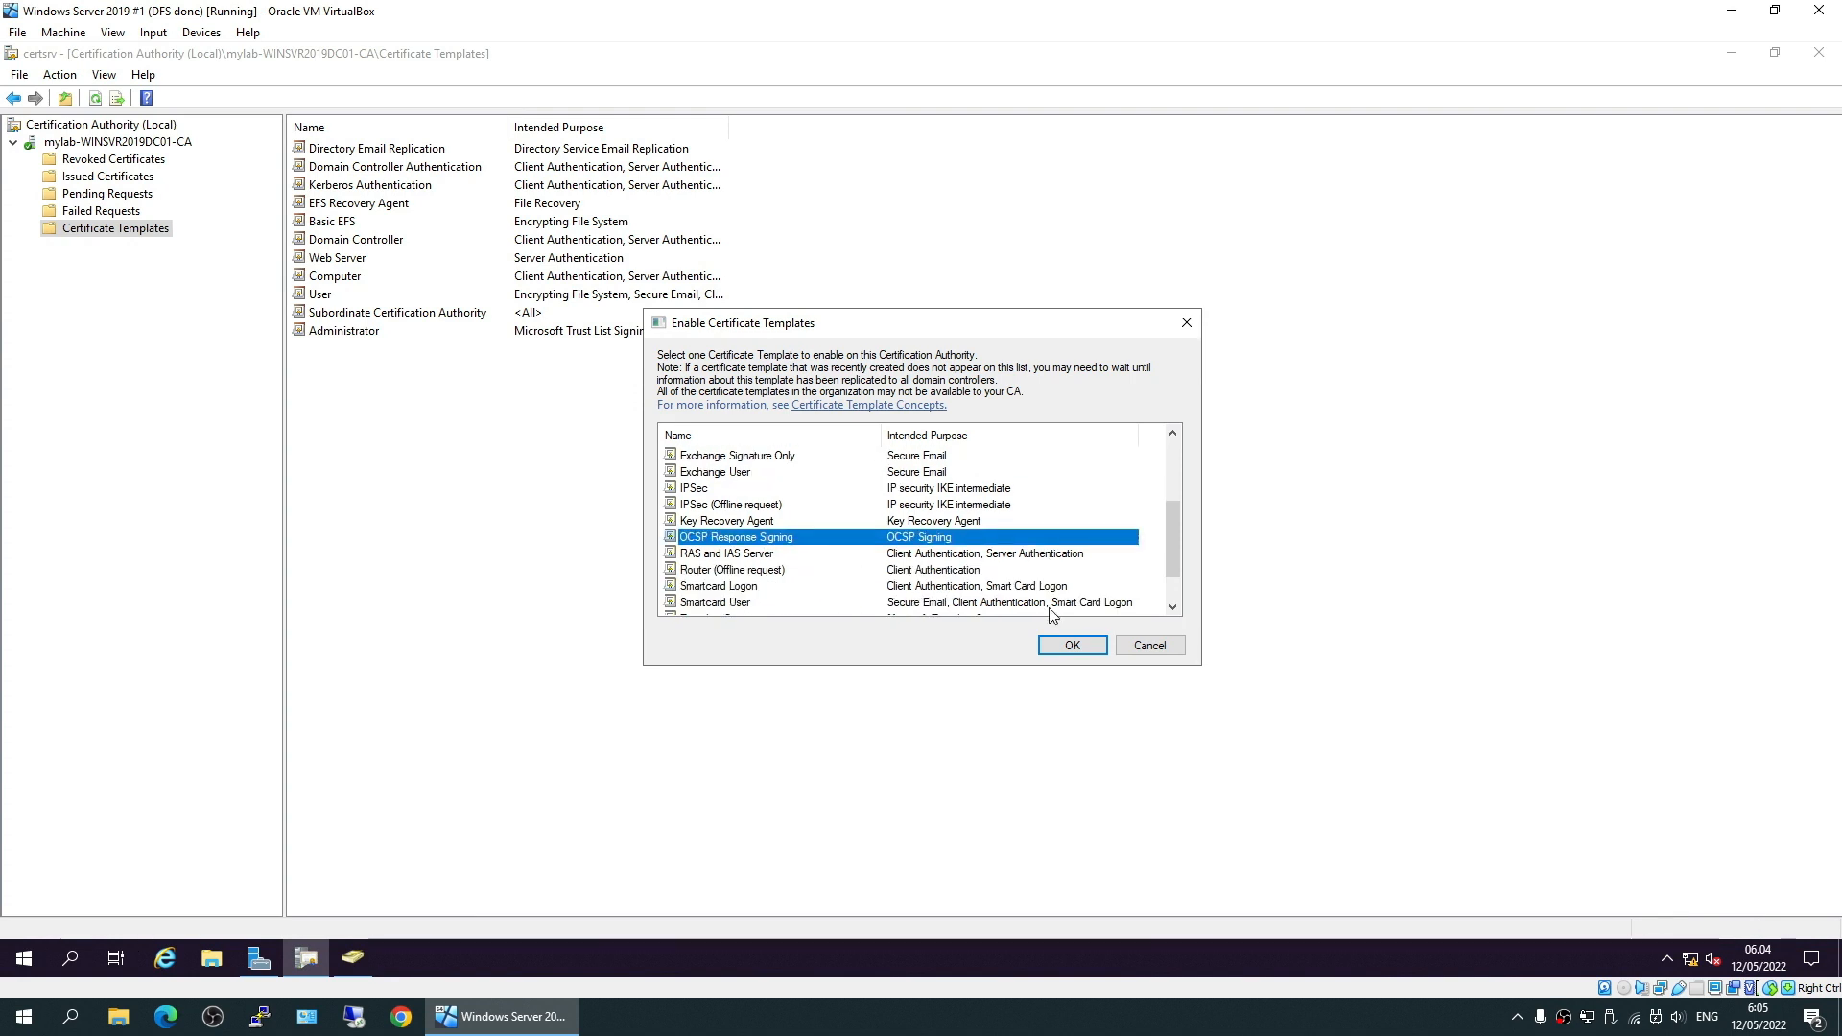
pyautogui.click(1075, 646)
pyautogui.rightClick(61, 141)
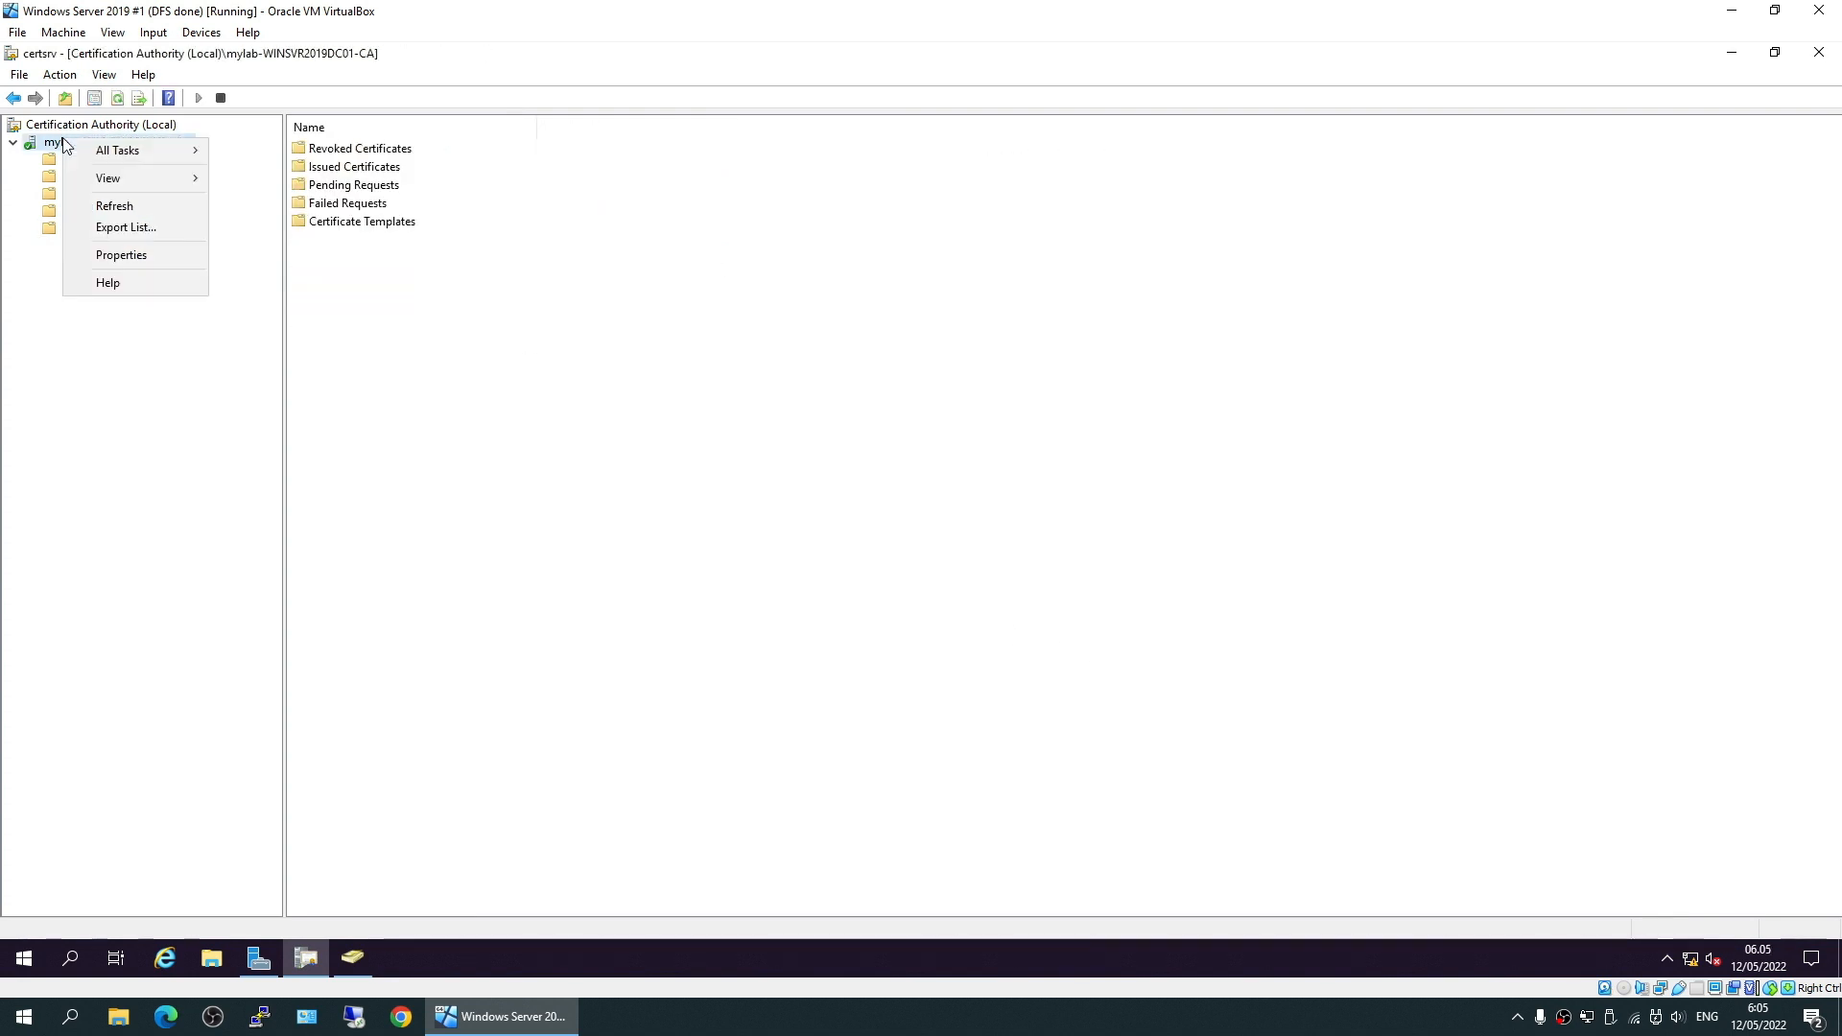
pyautogui.click(144, 256)
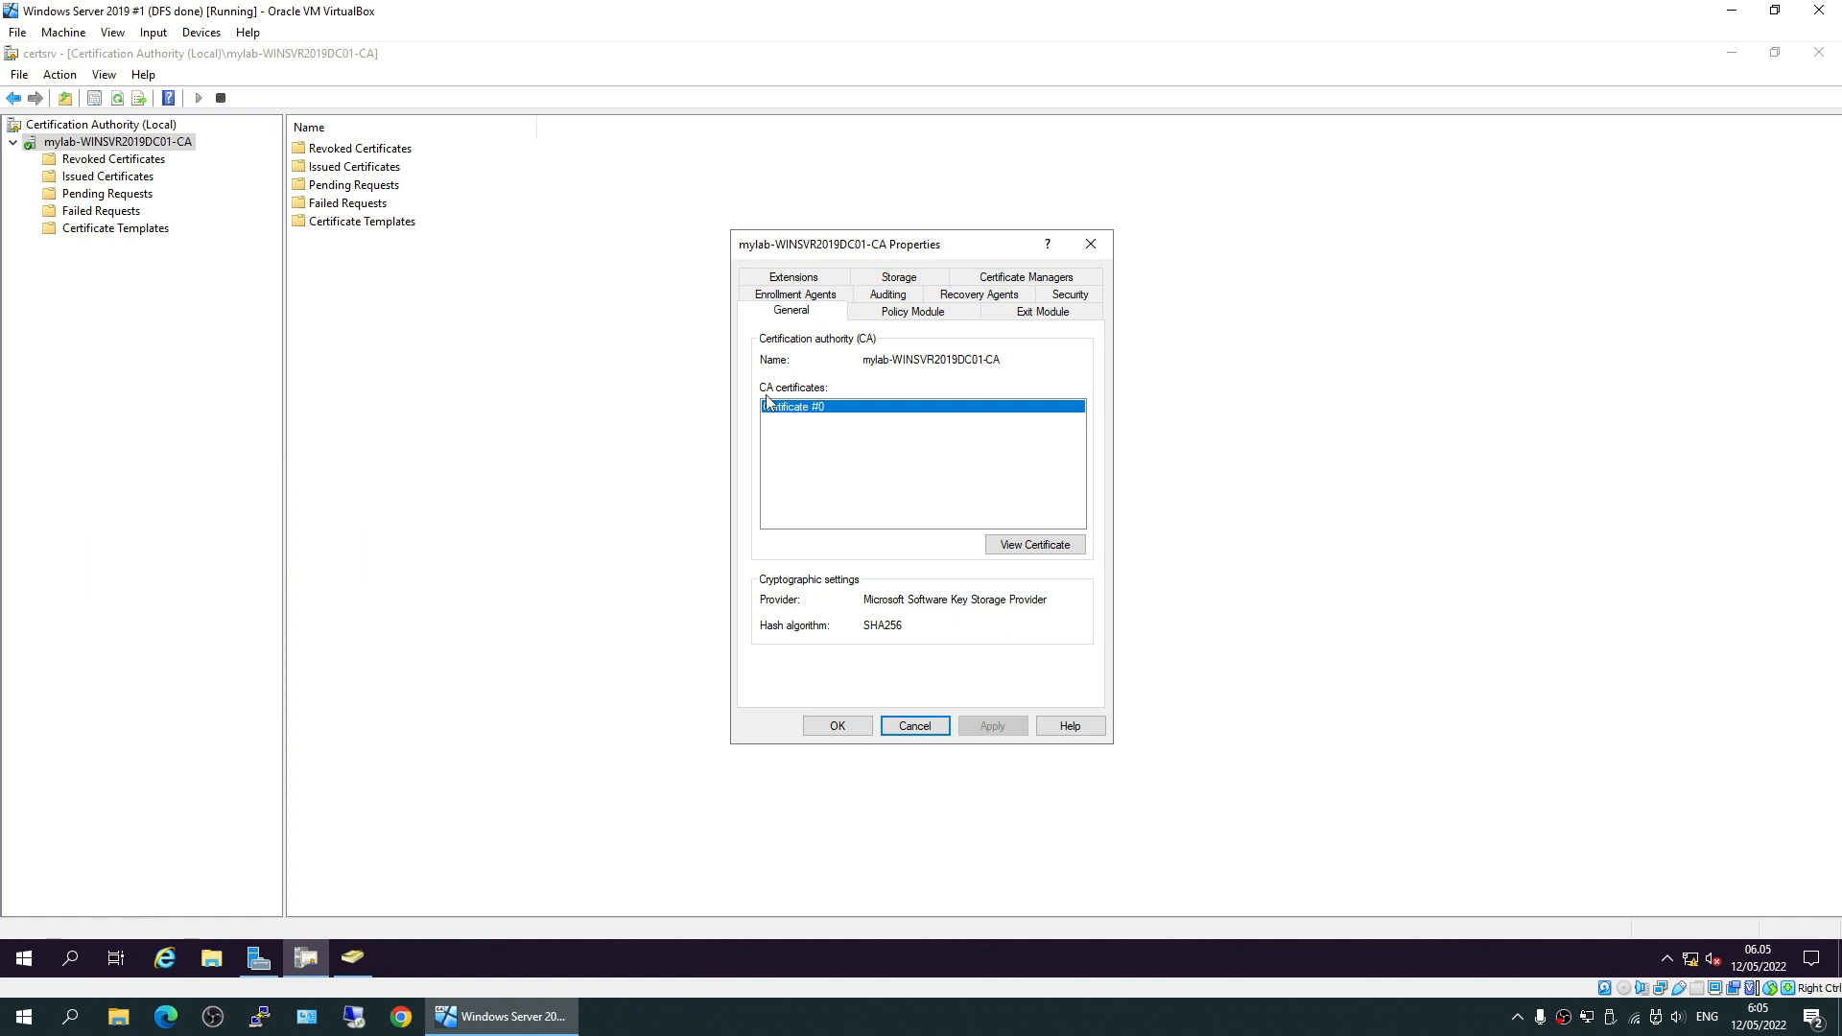
pyautogui.click(793, 277)
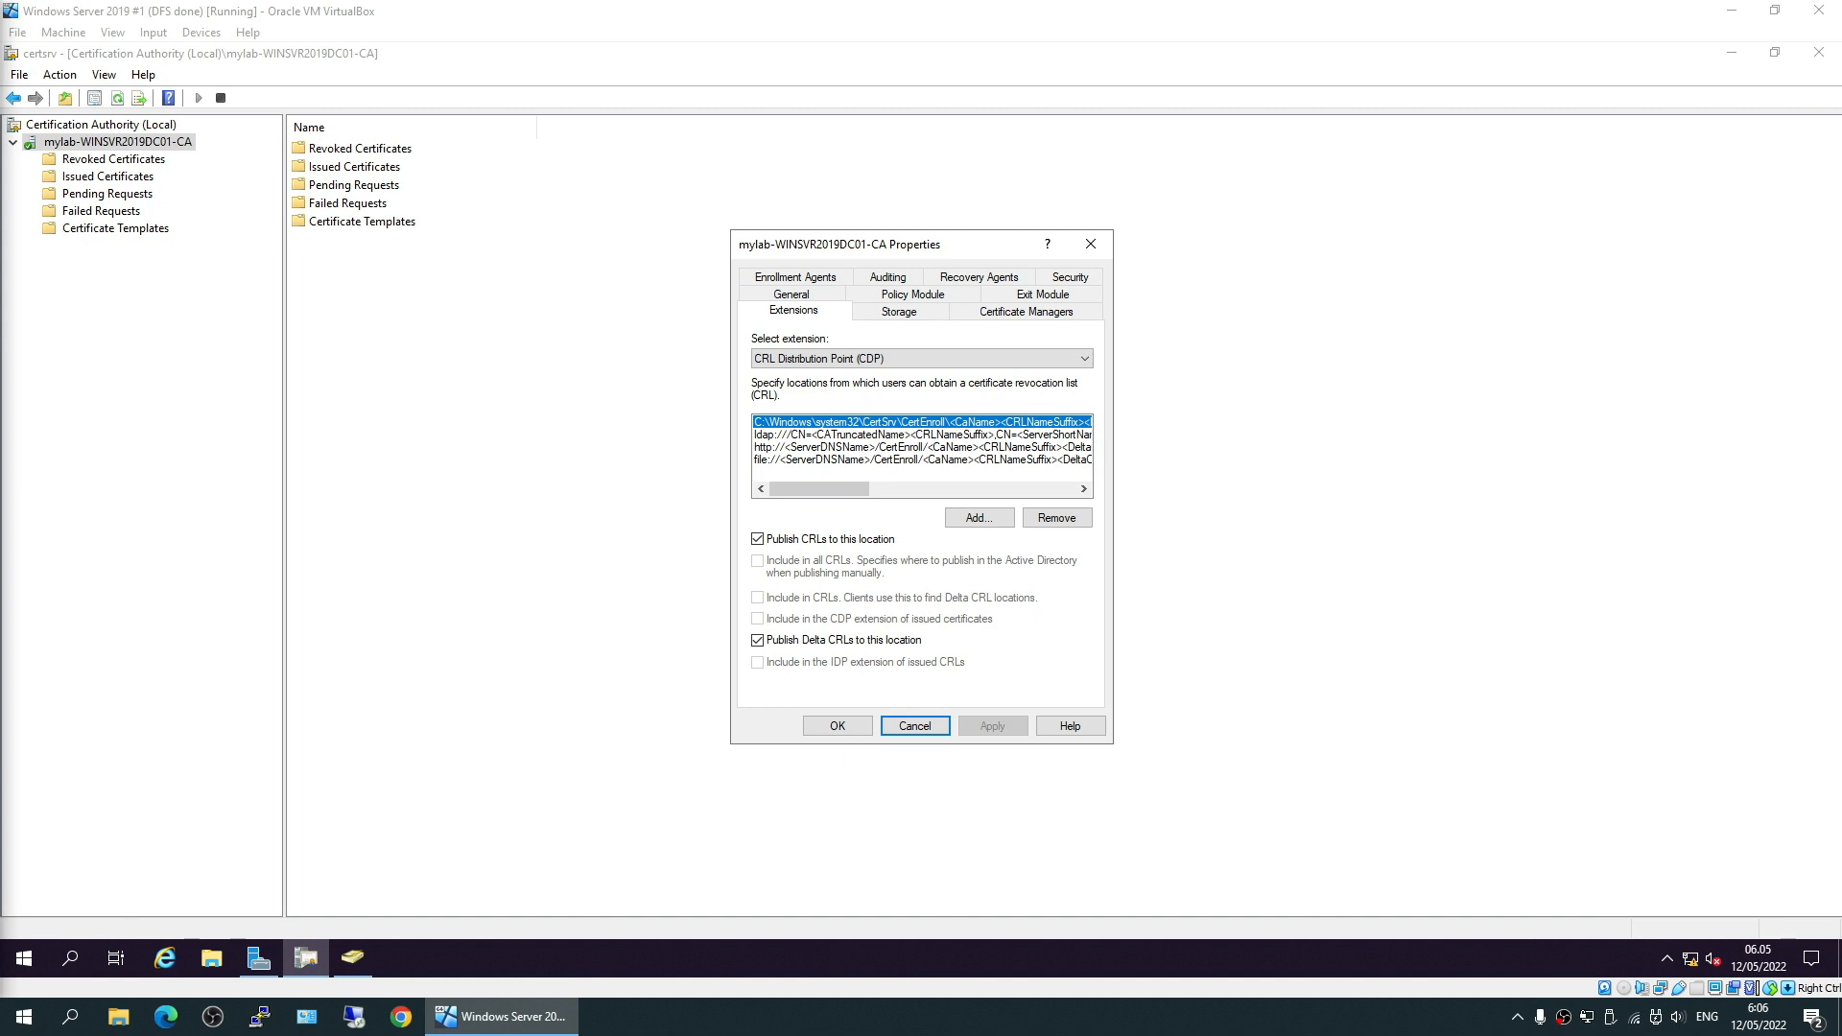
pyautogui.click(918, 358)
pyautogui.click(887, 384)
pyautogui.click(987, 528)
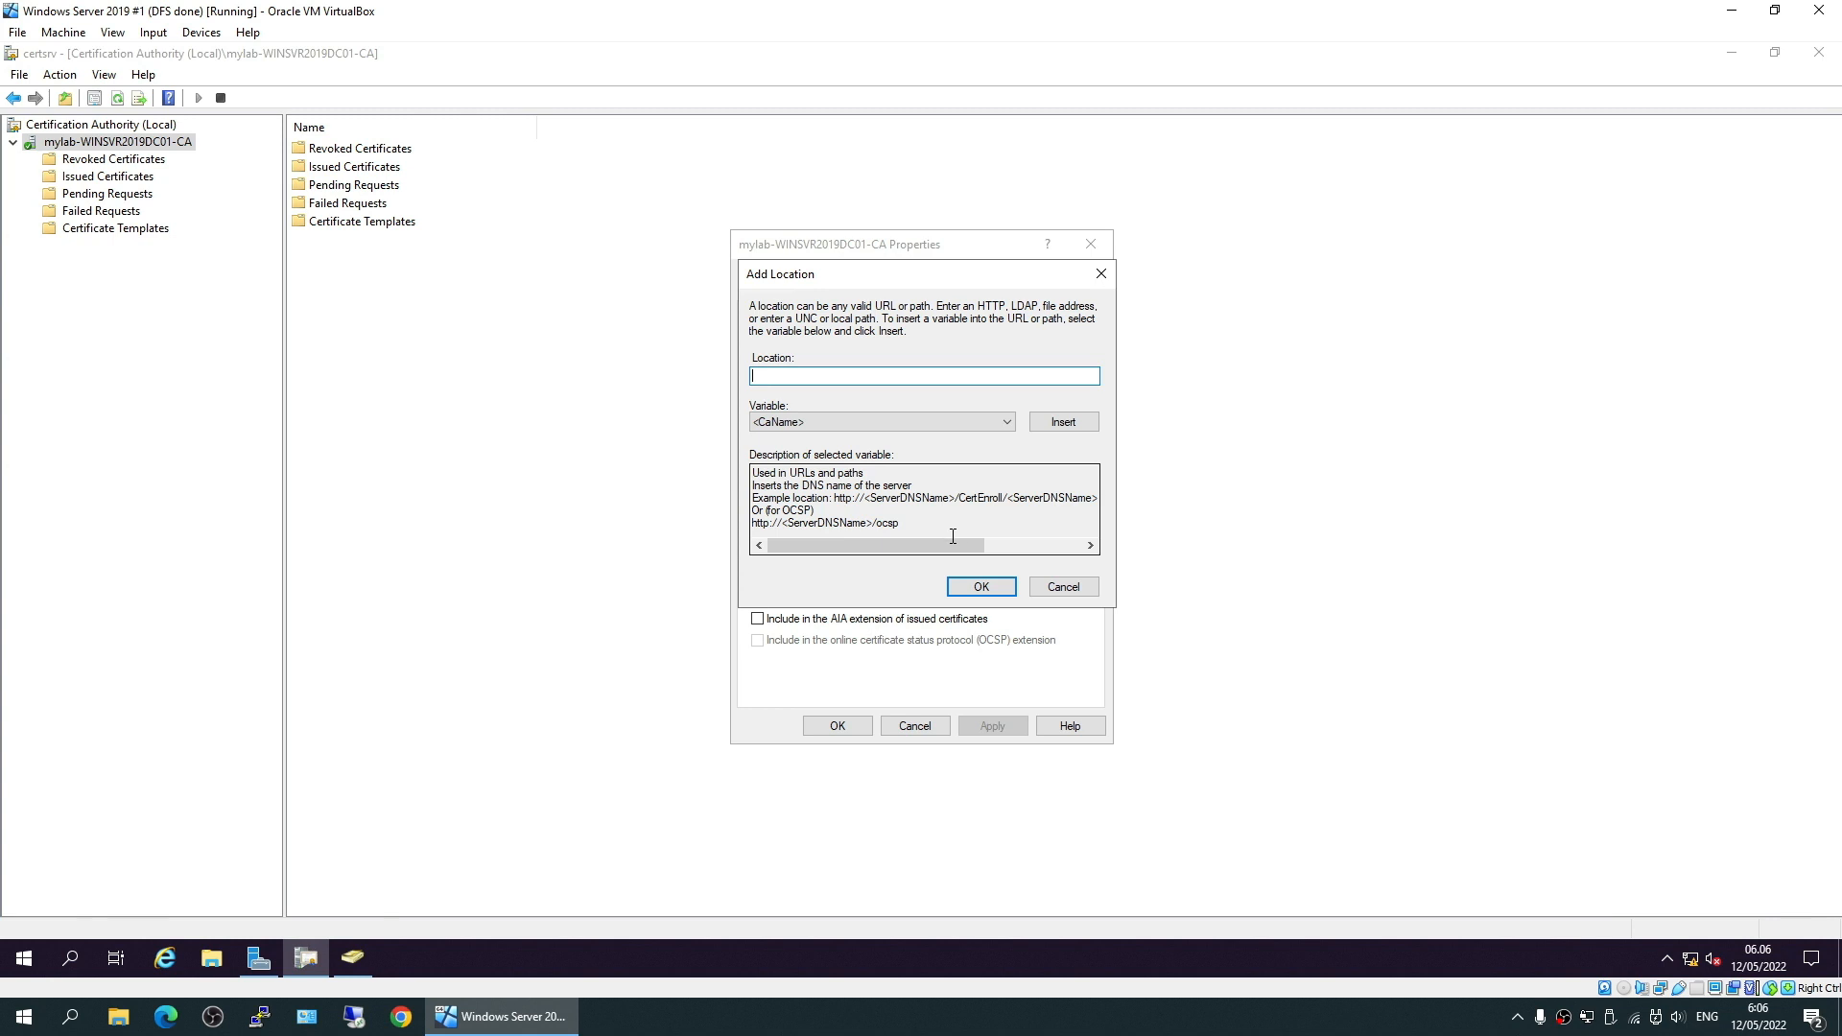
pyautogui.write('http://mylab')
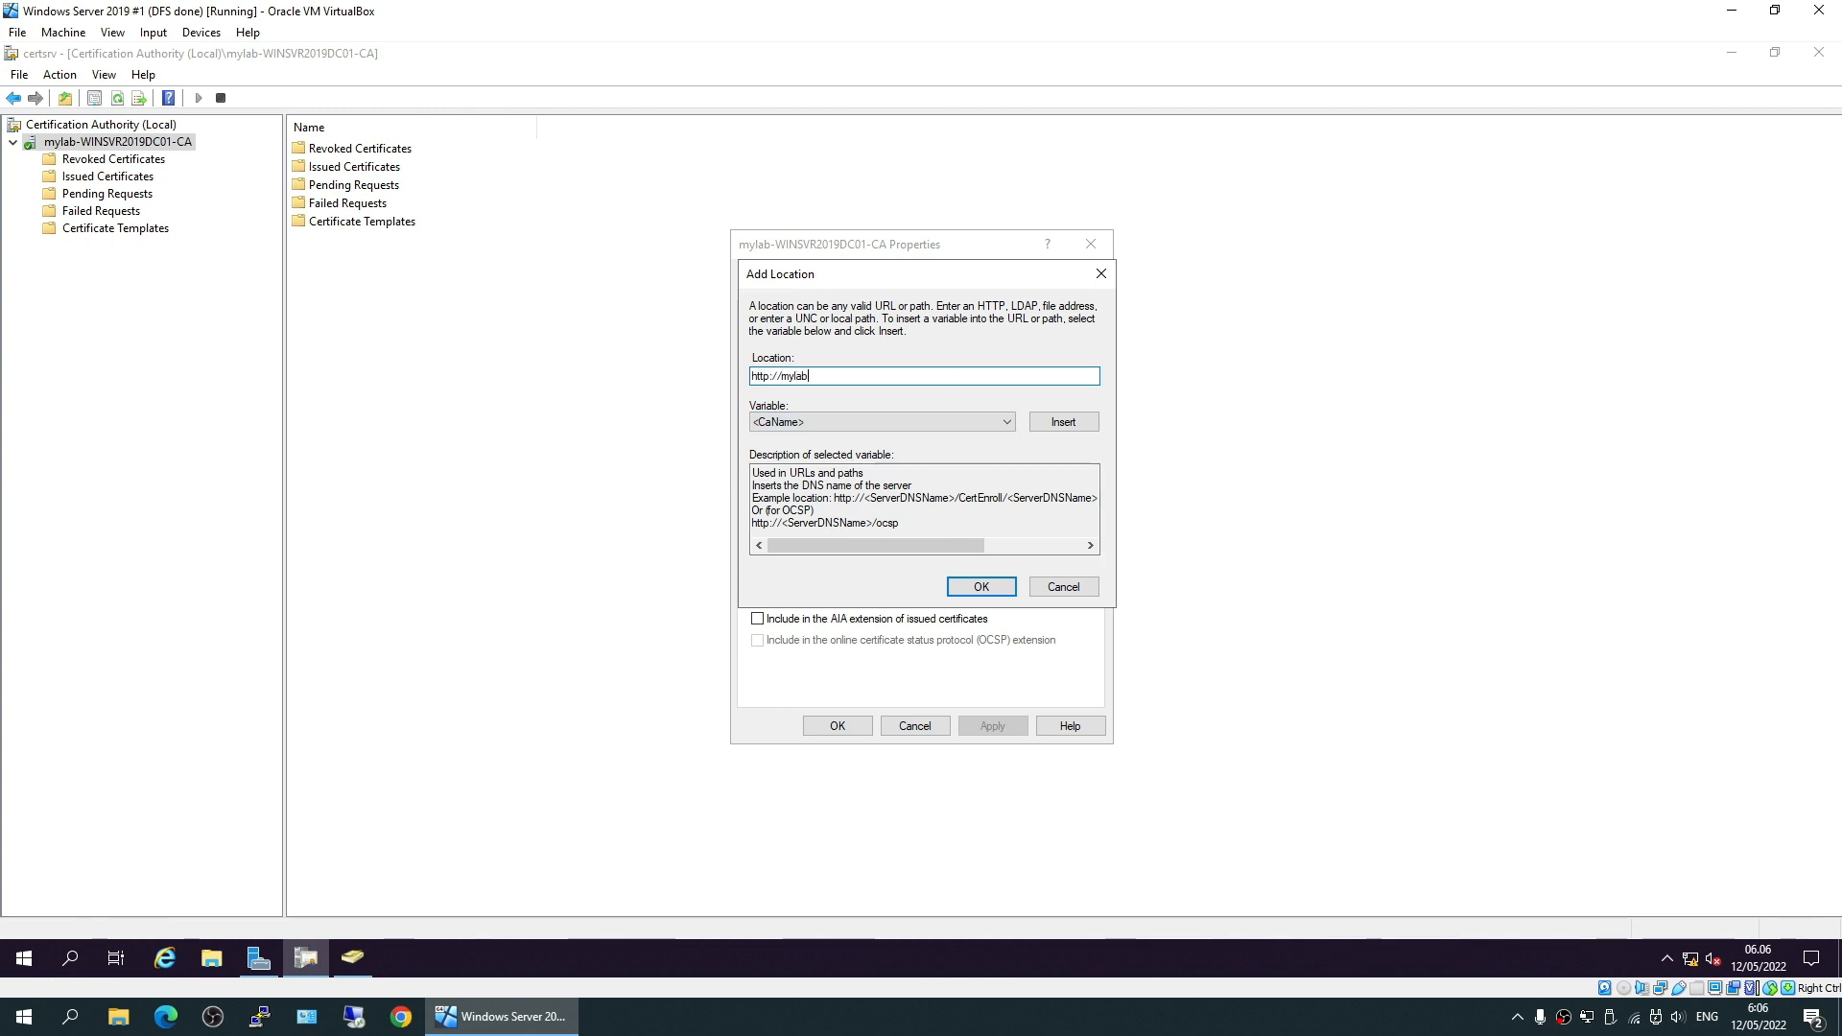
pyautogui.write('.lan')
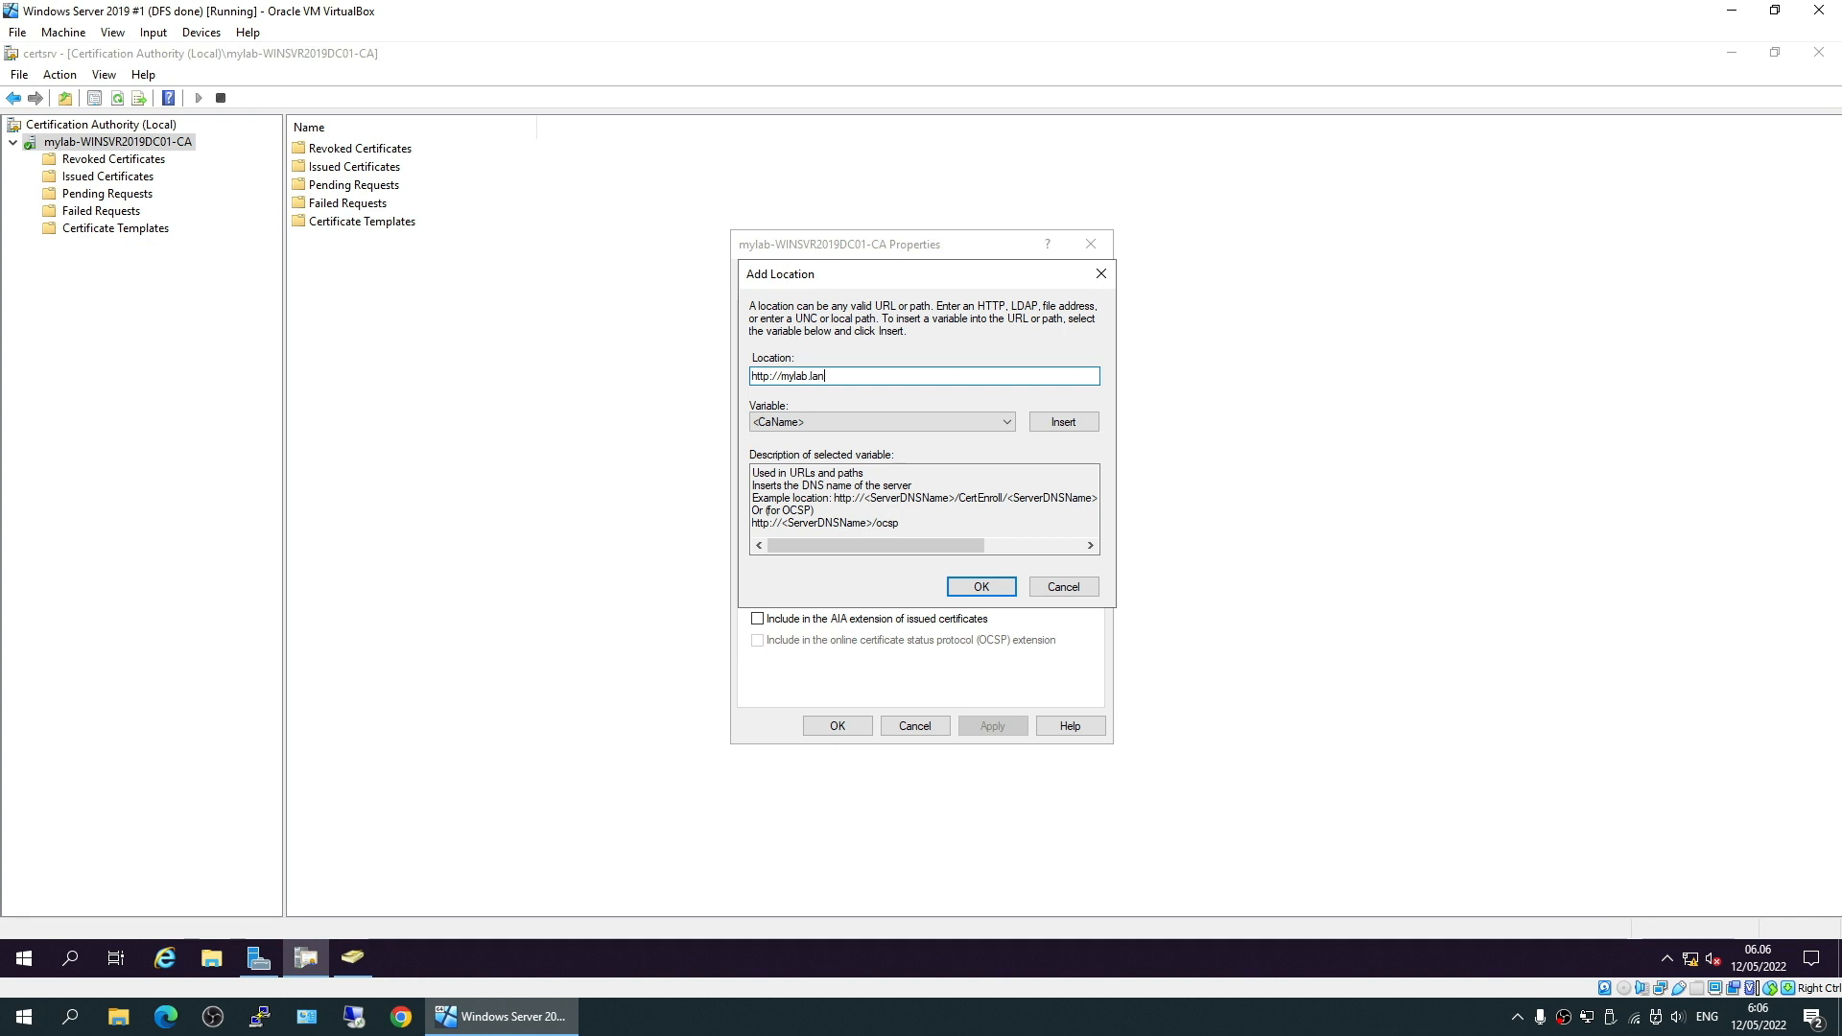
pyautogui.write('/ocsp')
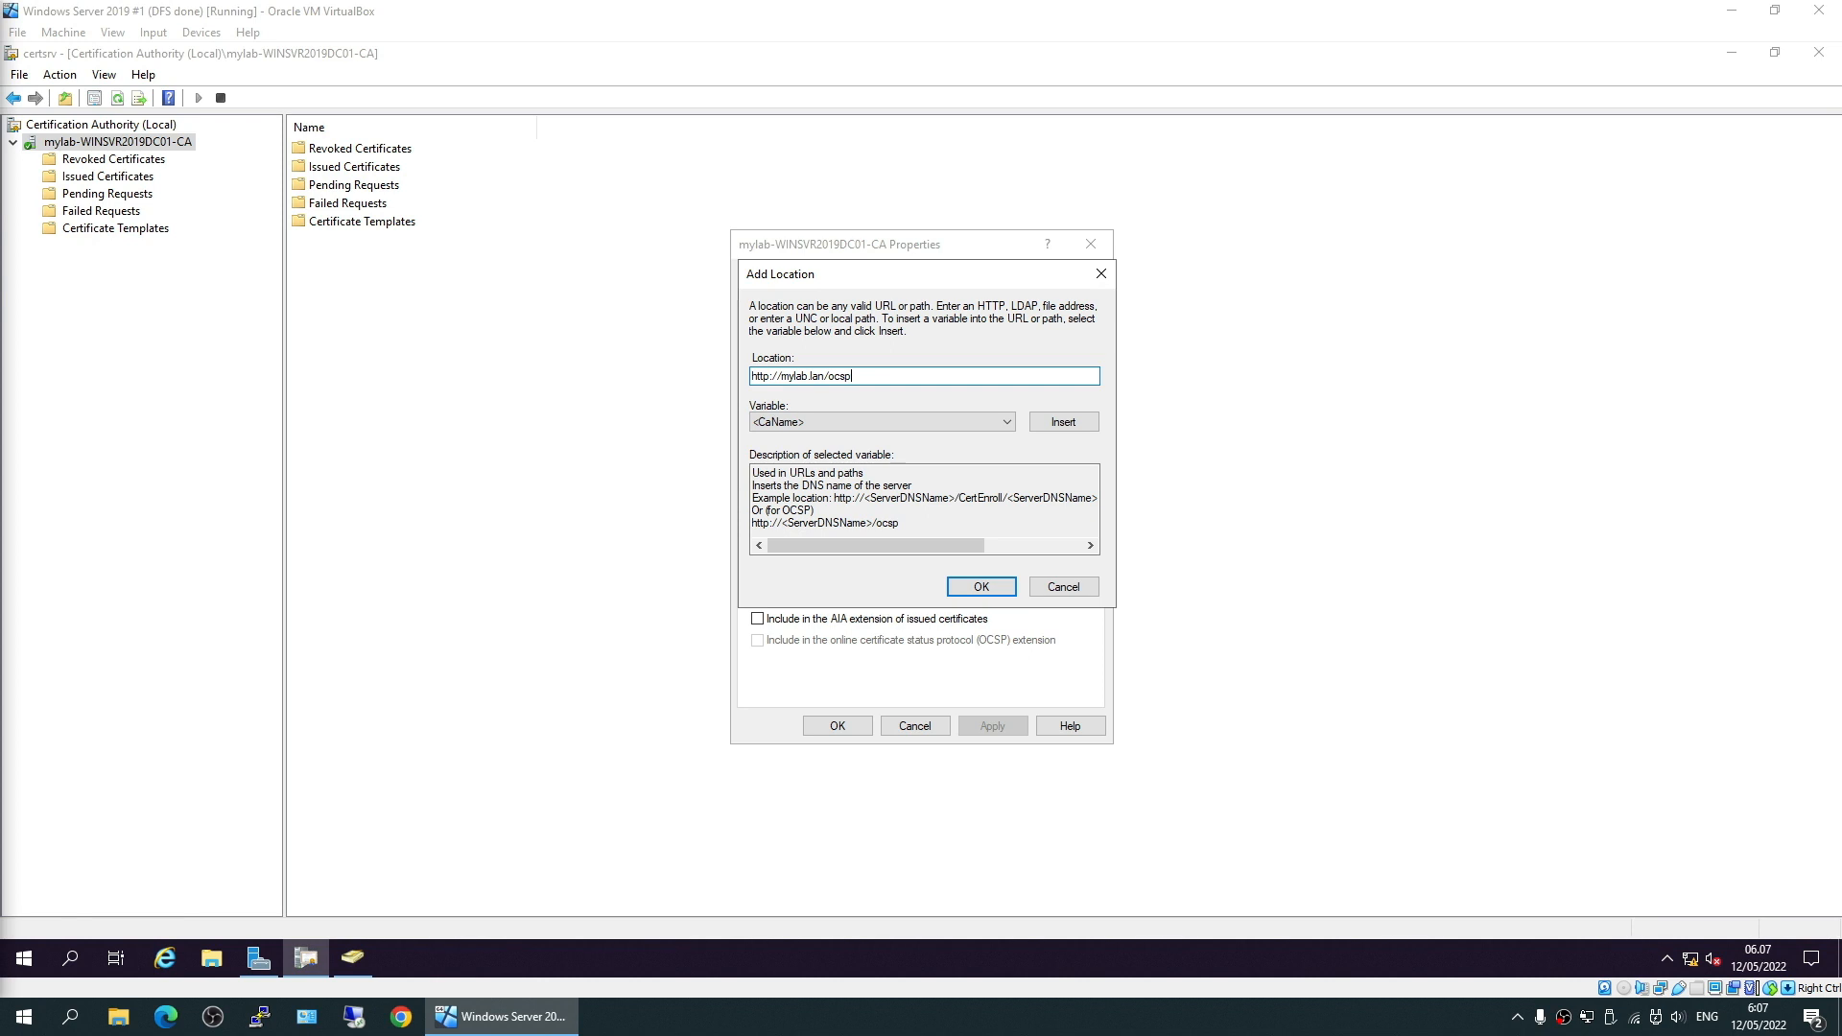
pyautogui.click(980, 586)
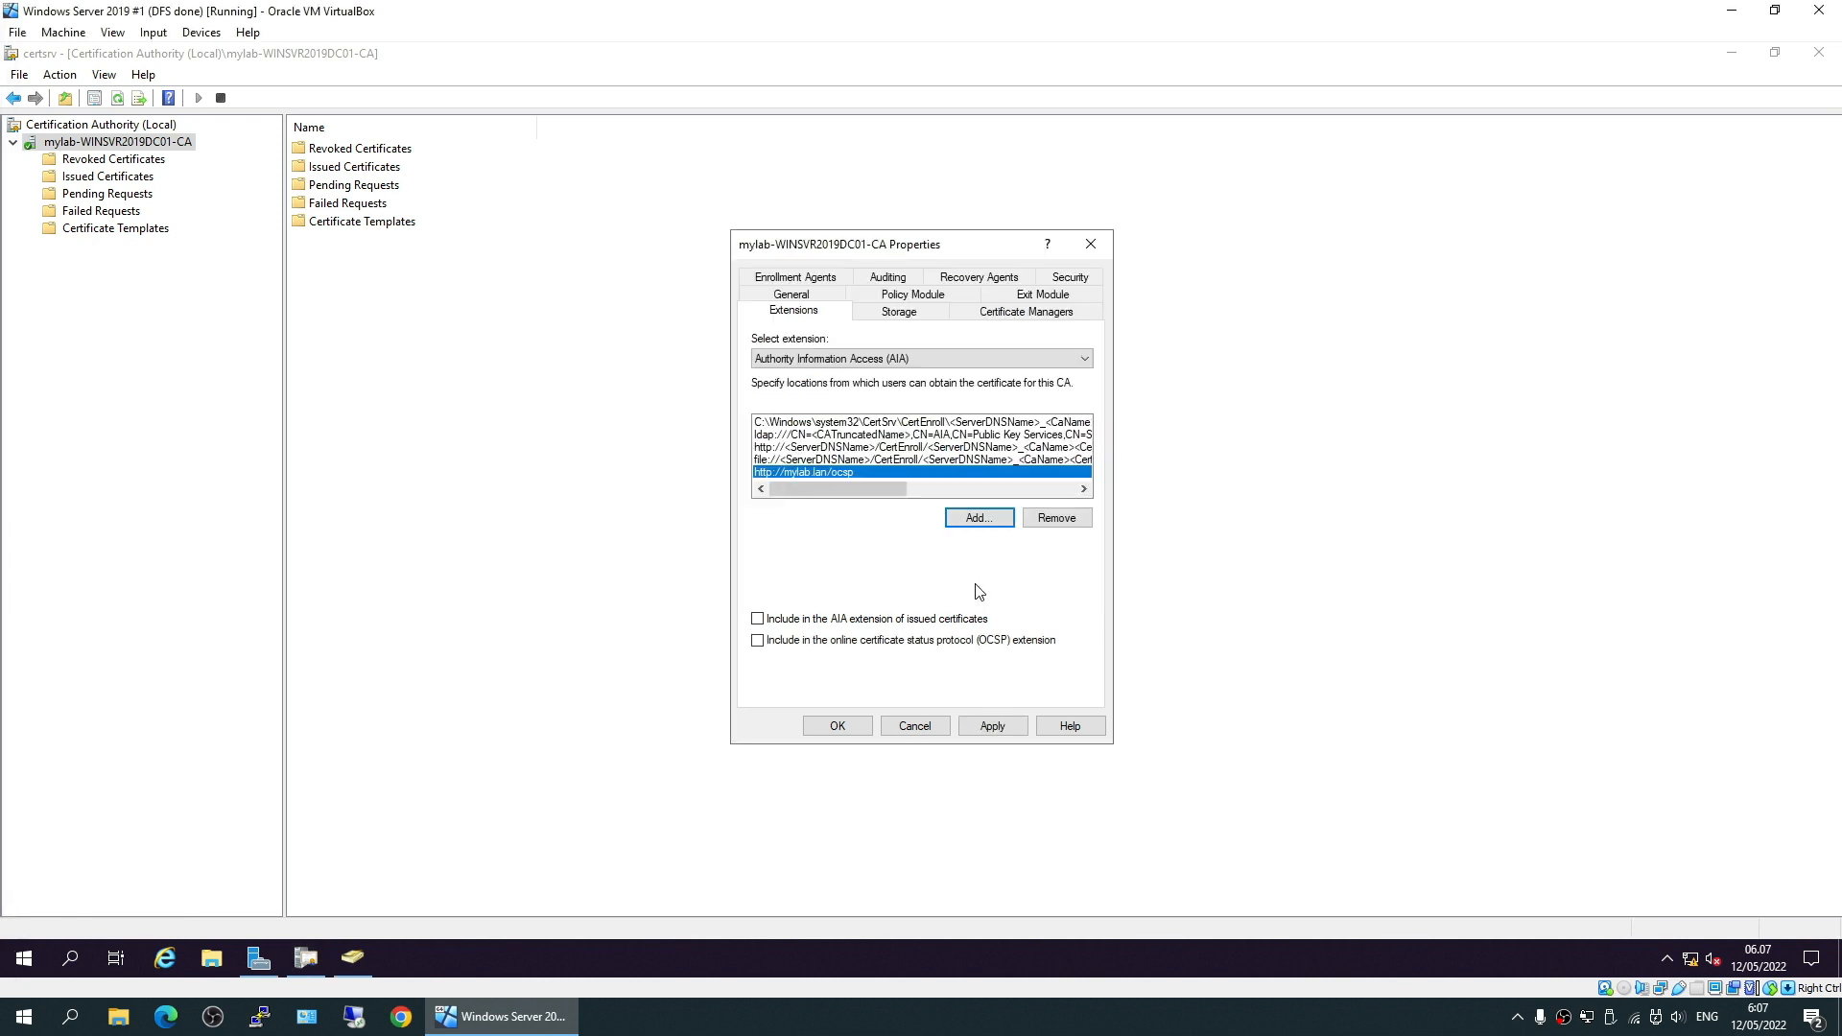
# - Include the new location in the online certificate status protocol (OCSP) extension, and apply the CA properties
pyautogui.click(992, 725)
pyautogui.click(989, 571)
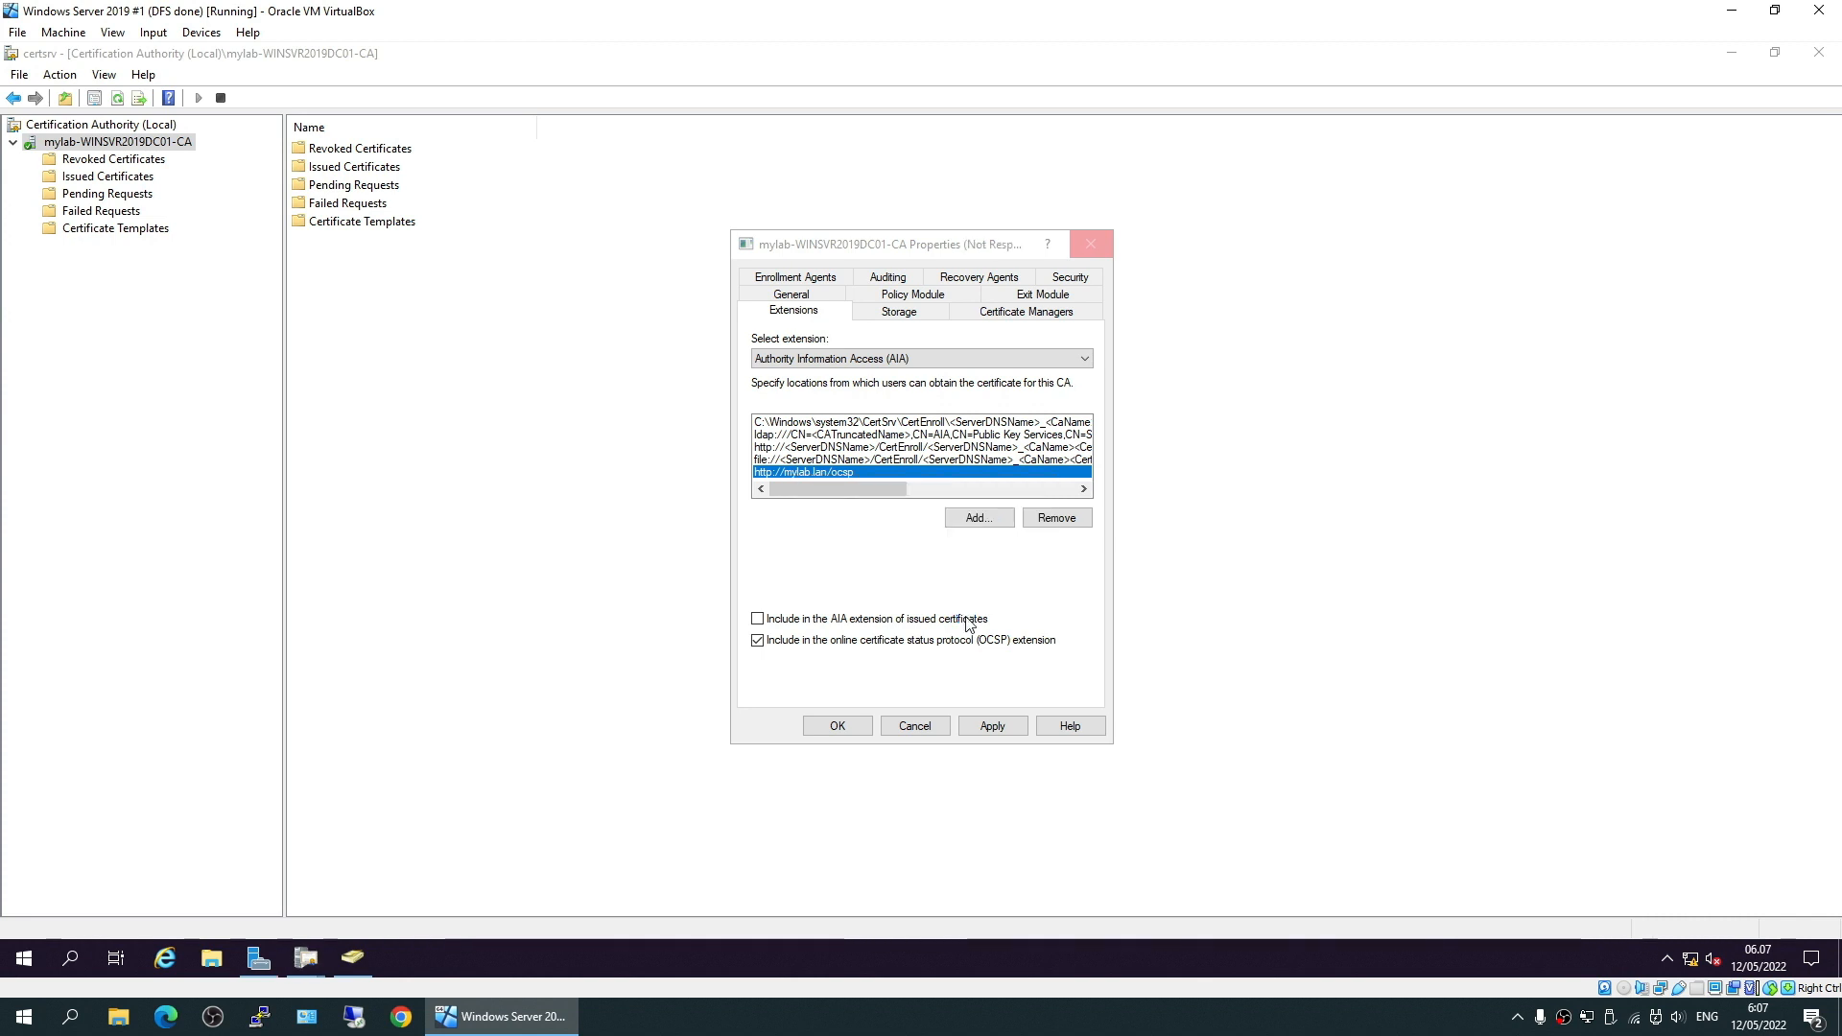
pyautogui.click(837, 726)
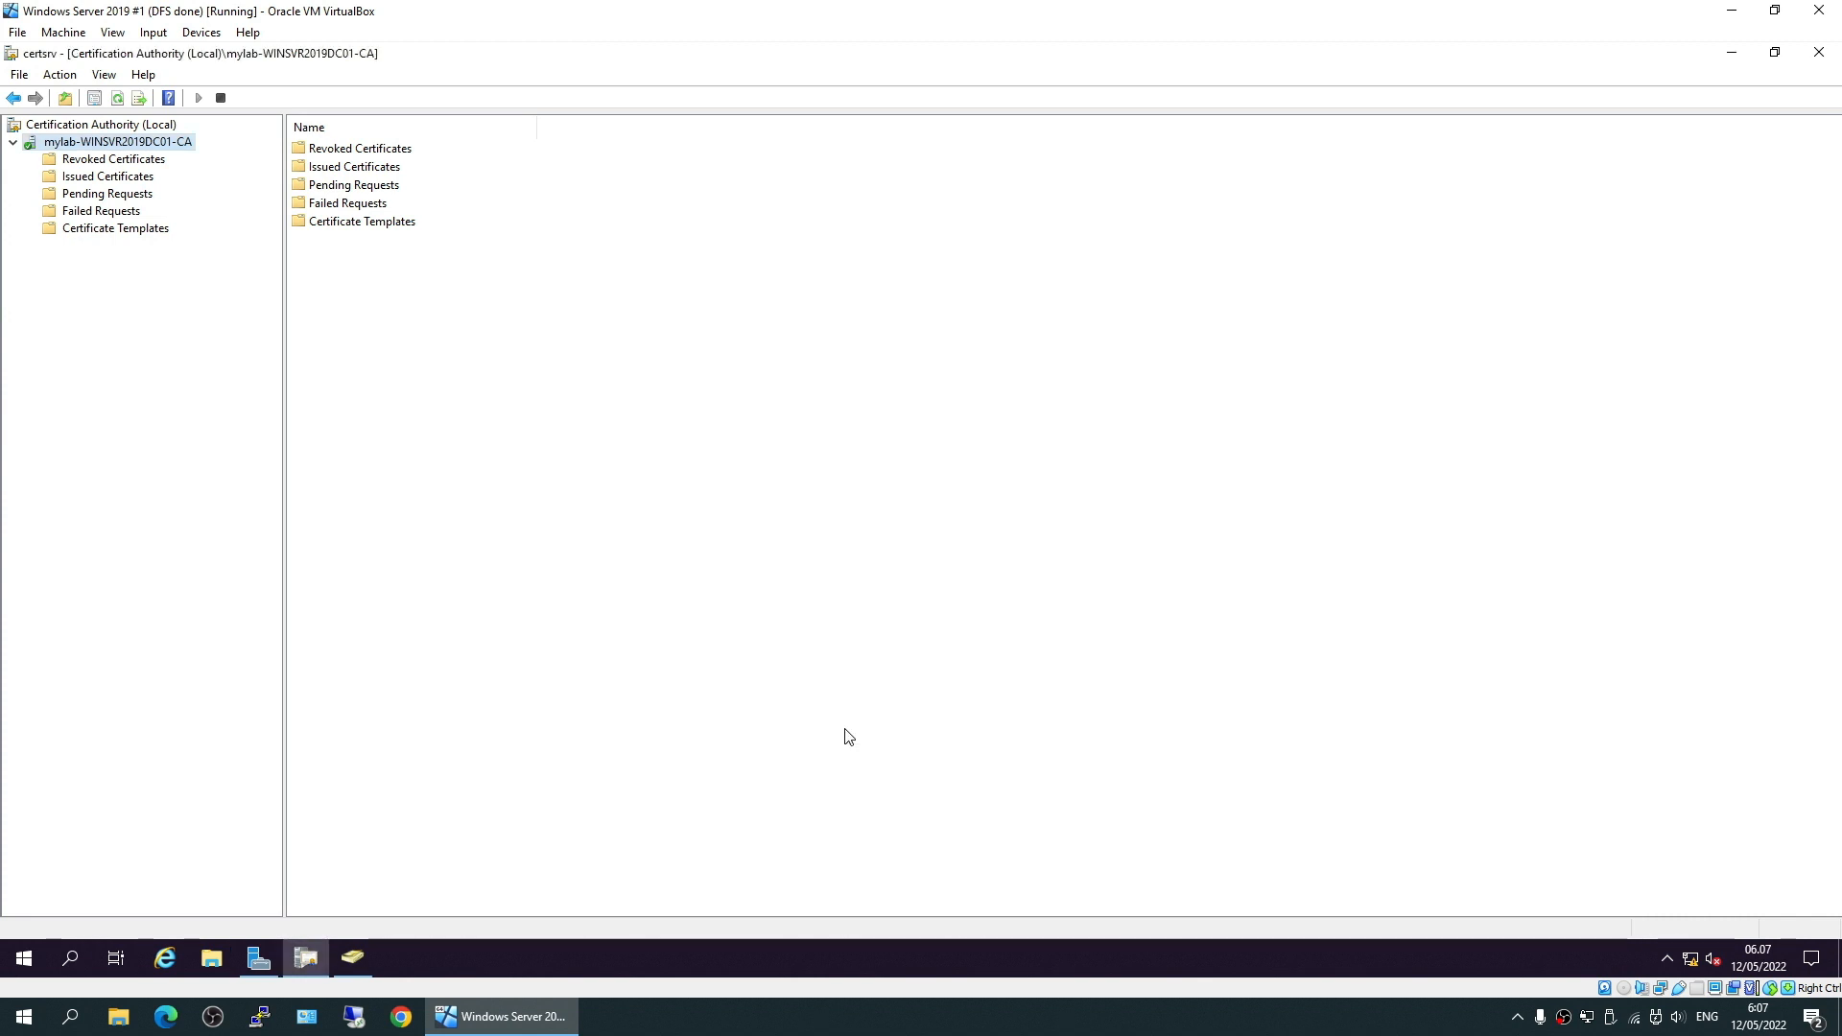
# - Open Online Responder Management from the Windows administrative tools
pyautogui.click(12, 974)
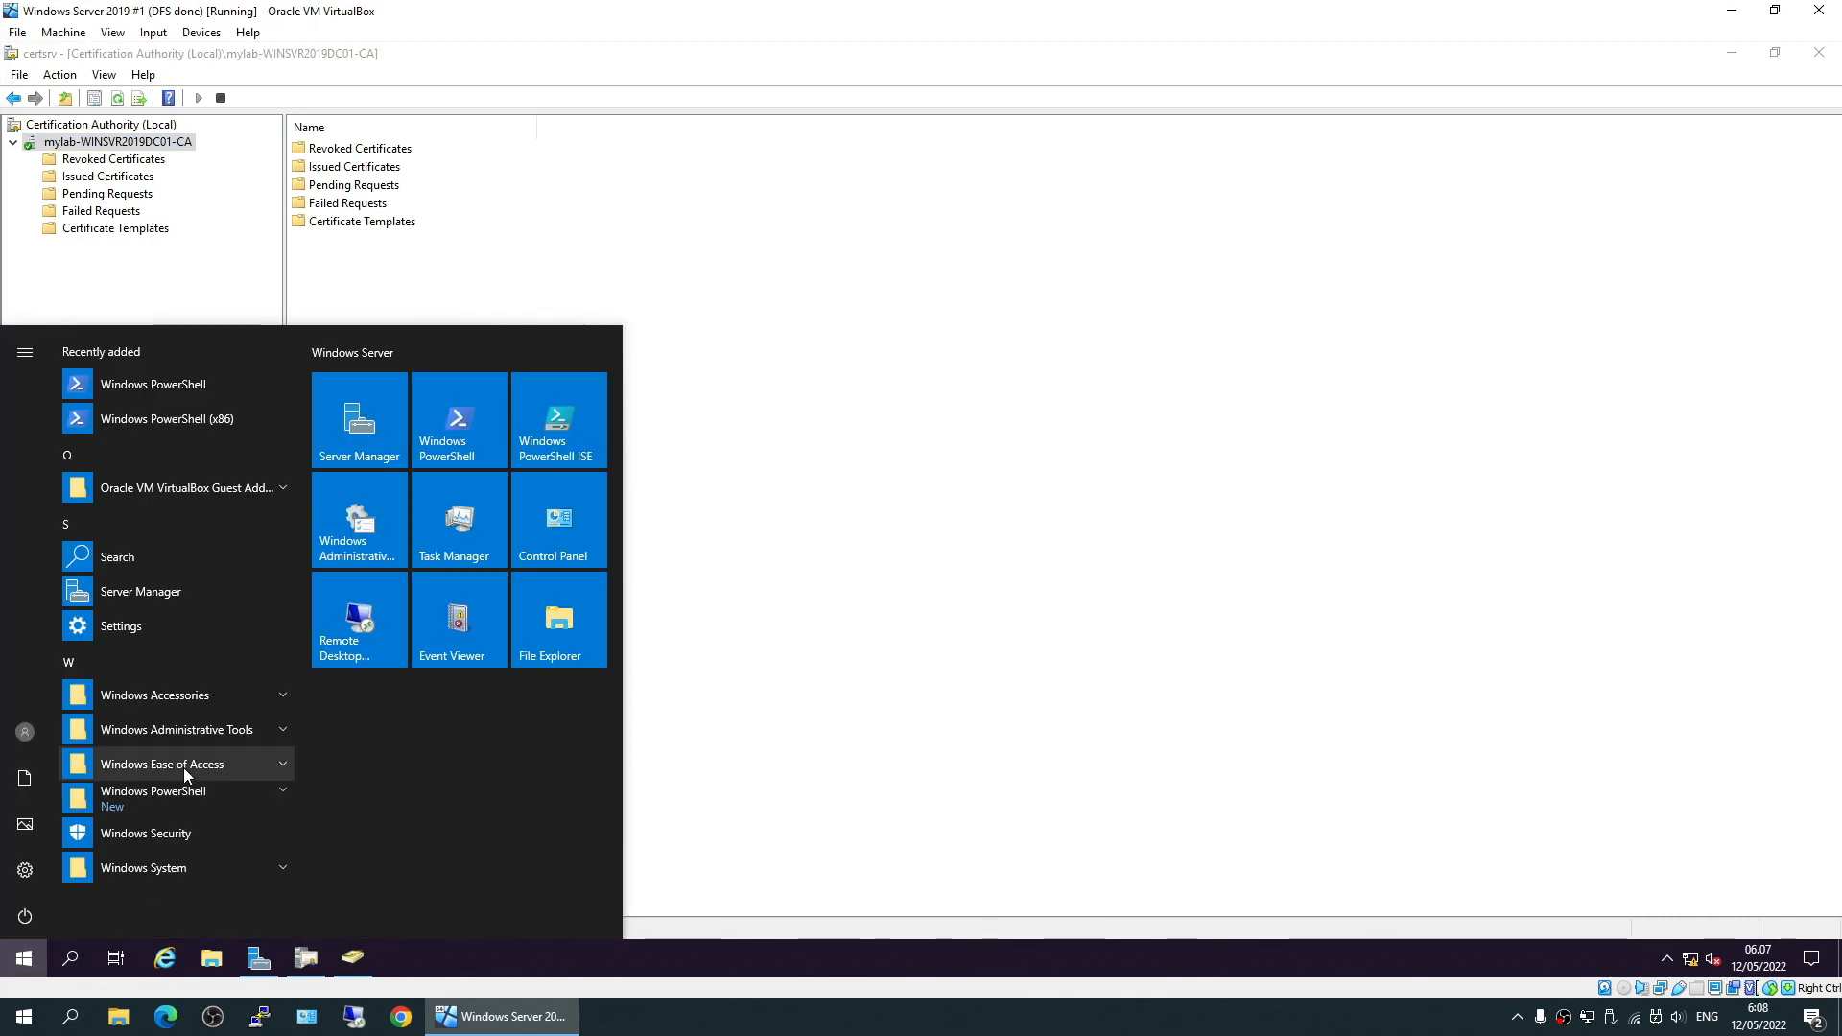
pyautogui.click(197, 735)
pyautogui.scroll(-5, 217, 764)
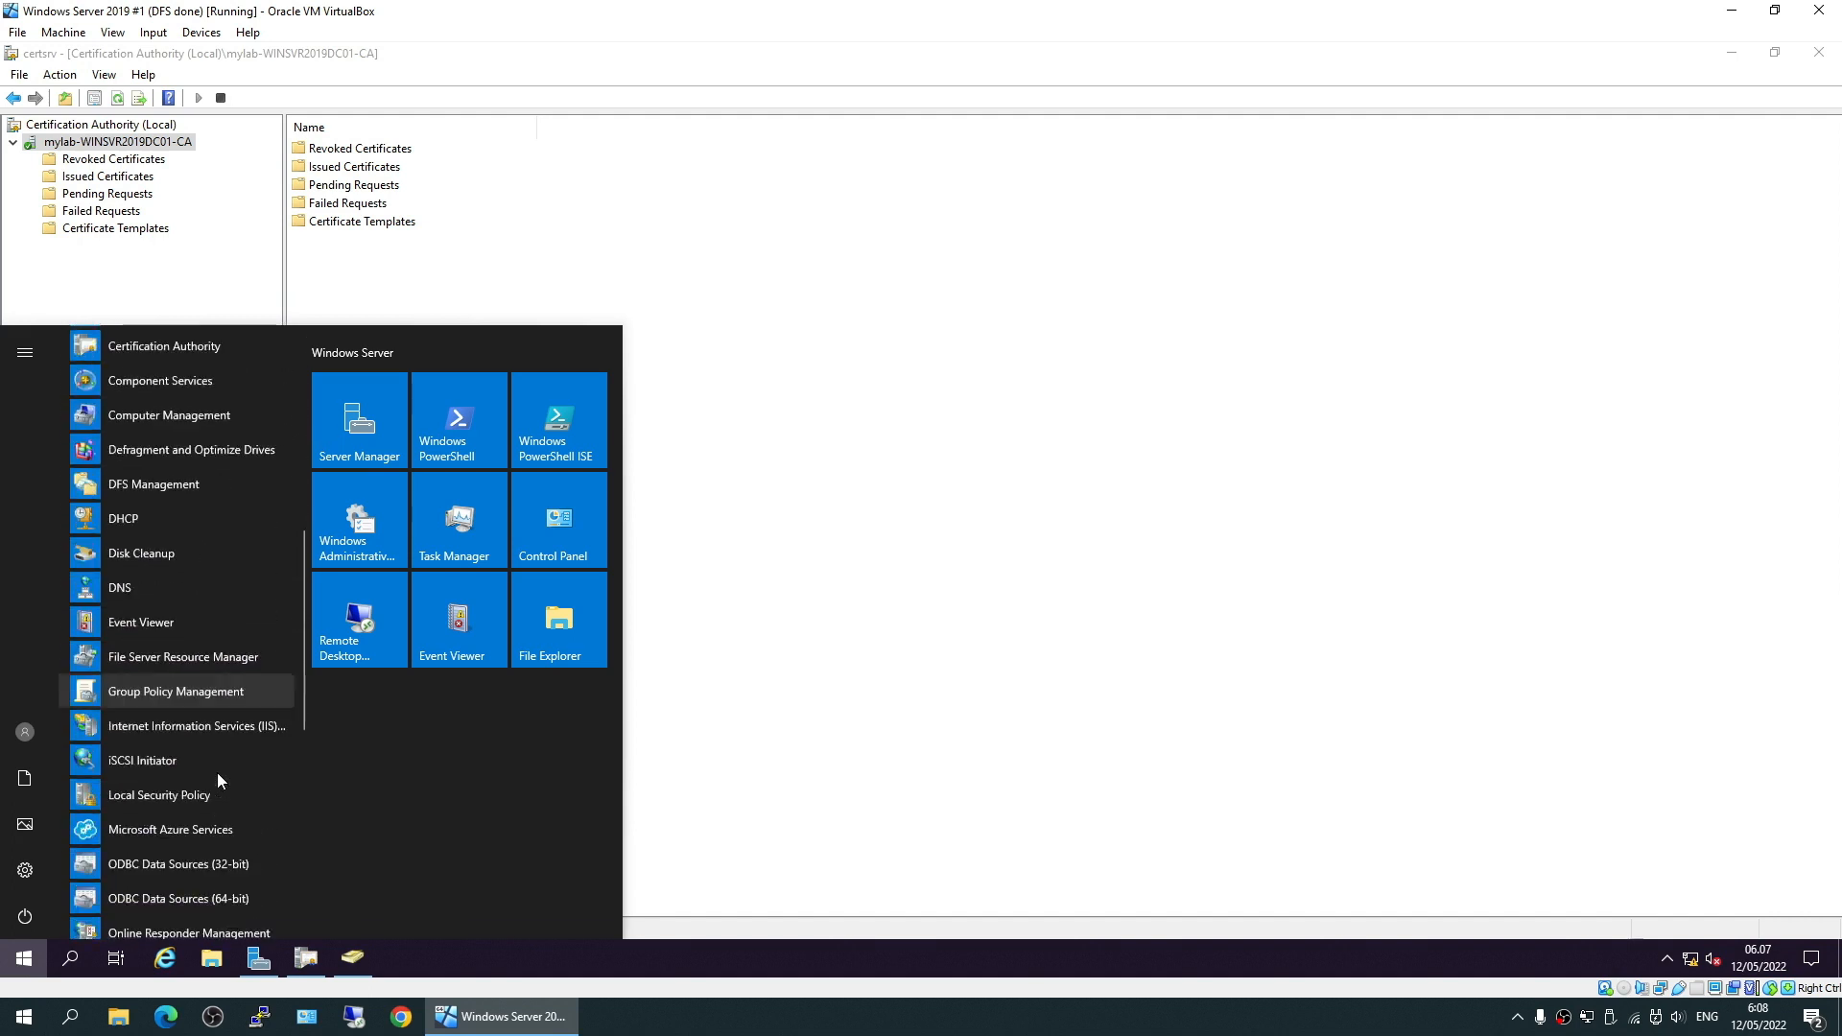
pyautogui.click(226, 740)
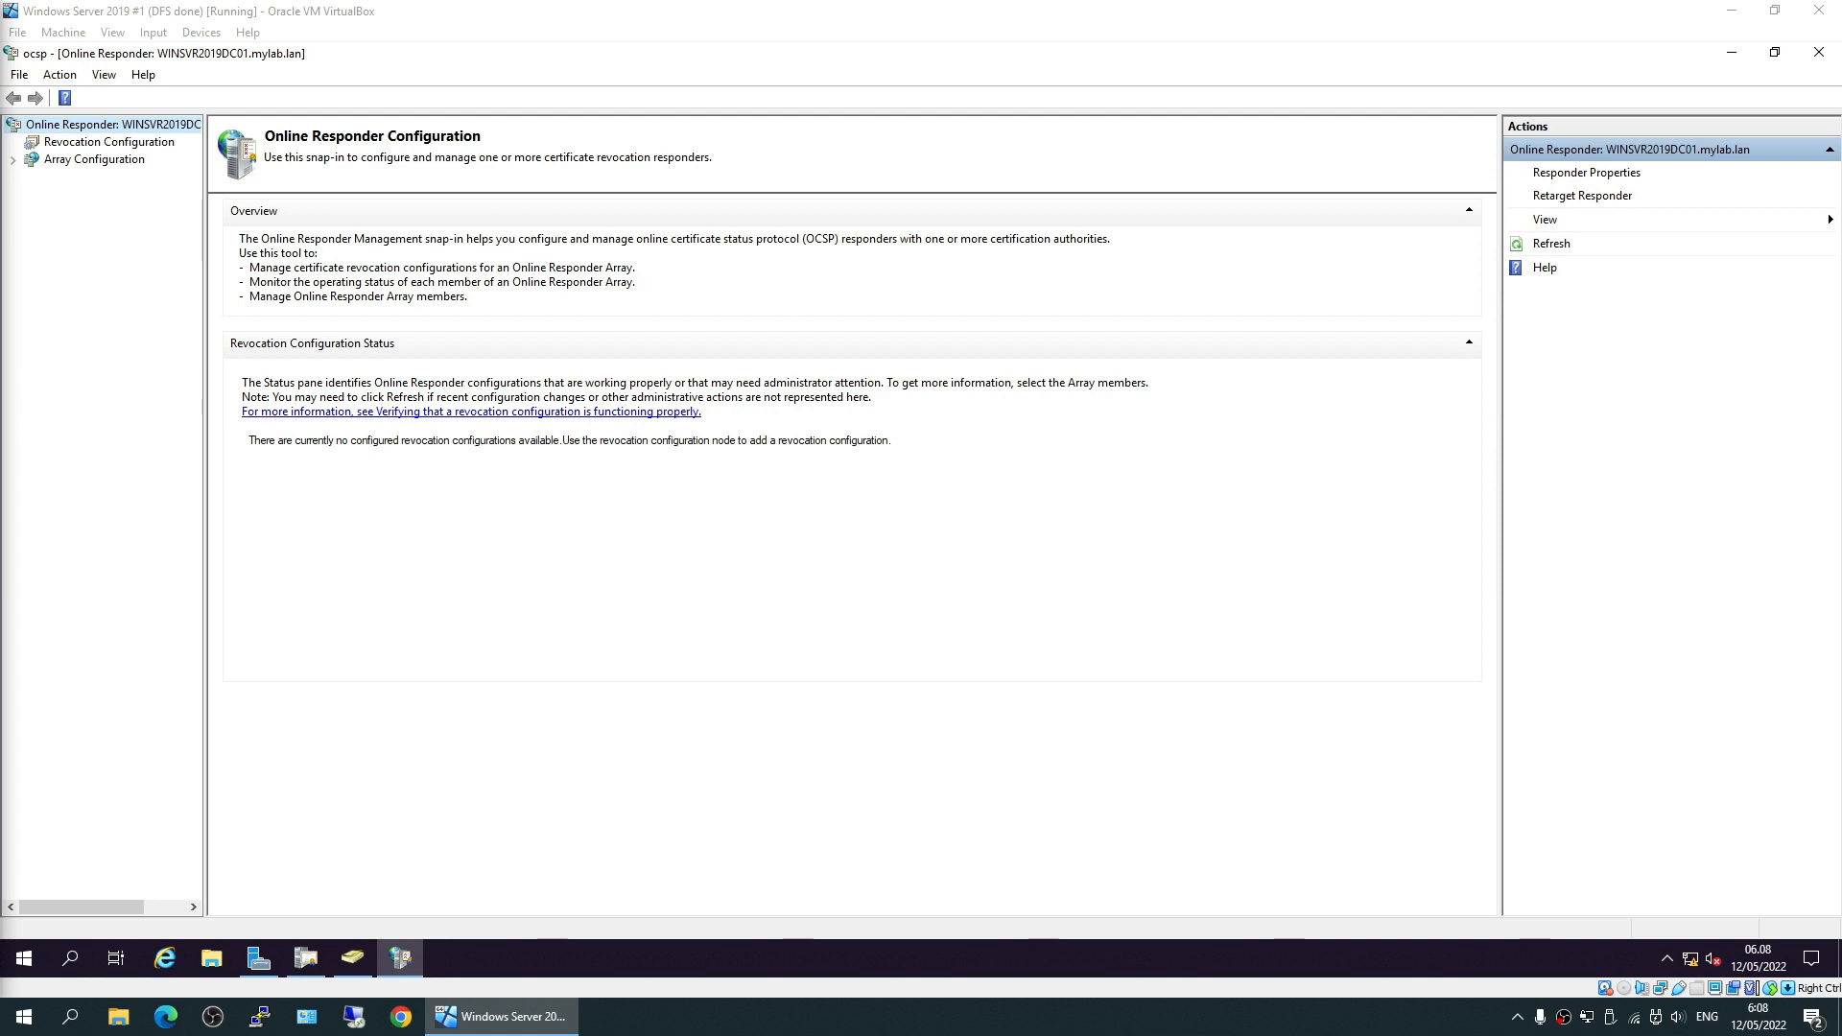
# - Start adding a revocation configuration to the online responder and name it MYLAB.LAN Revocation Configuration
pyautogui.click(100, 144)
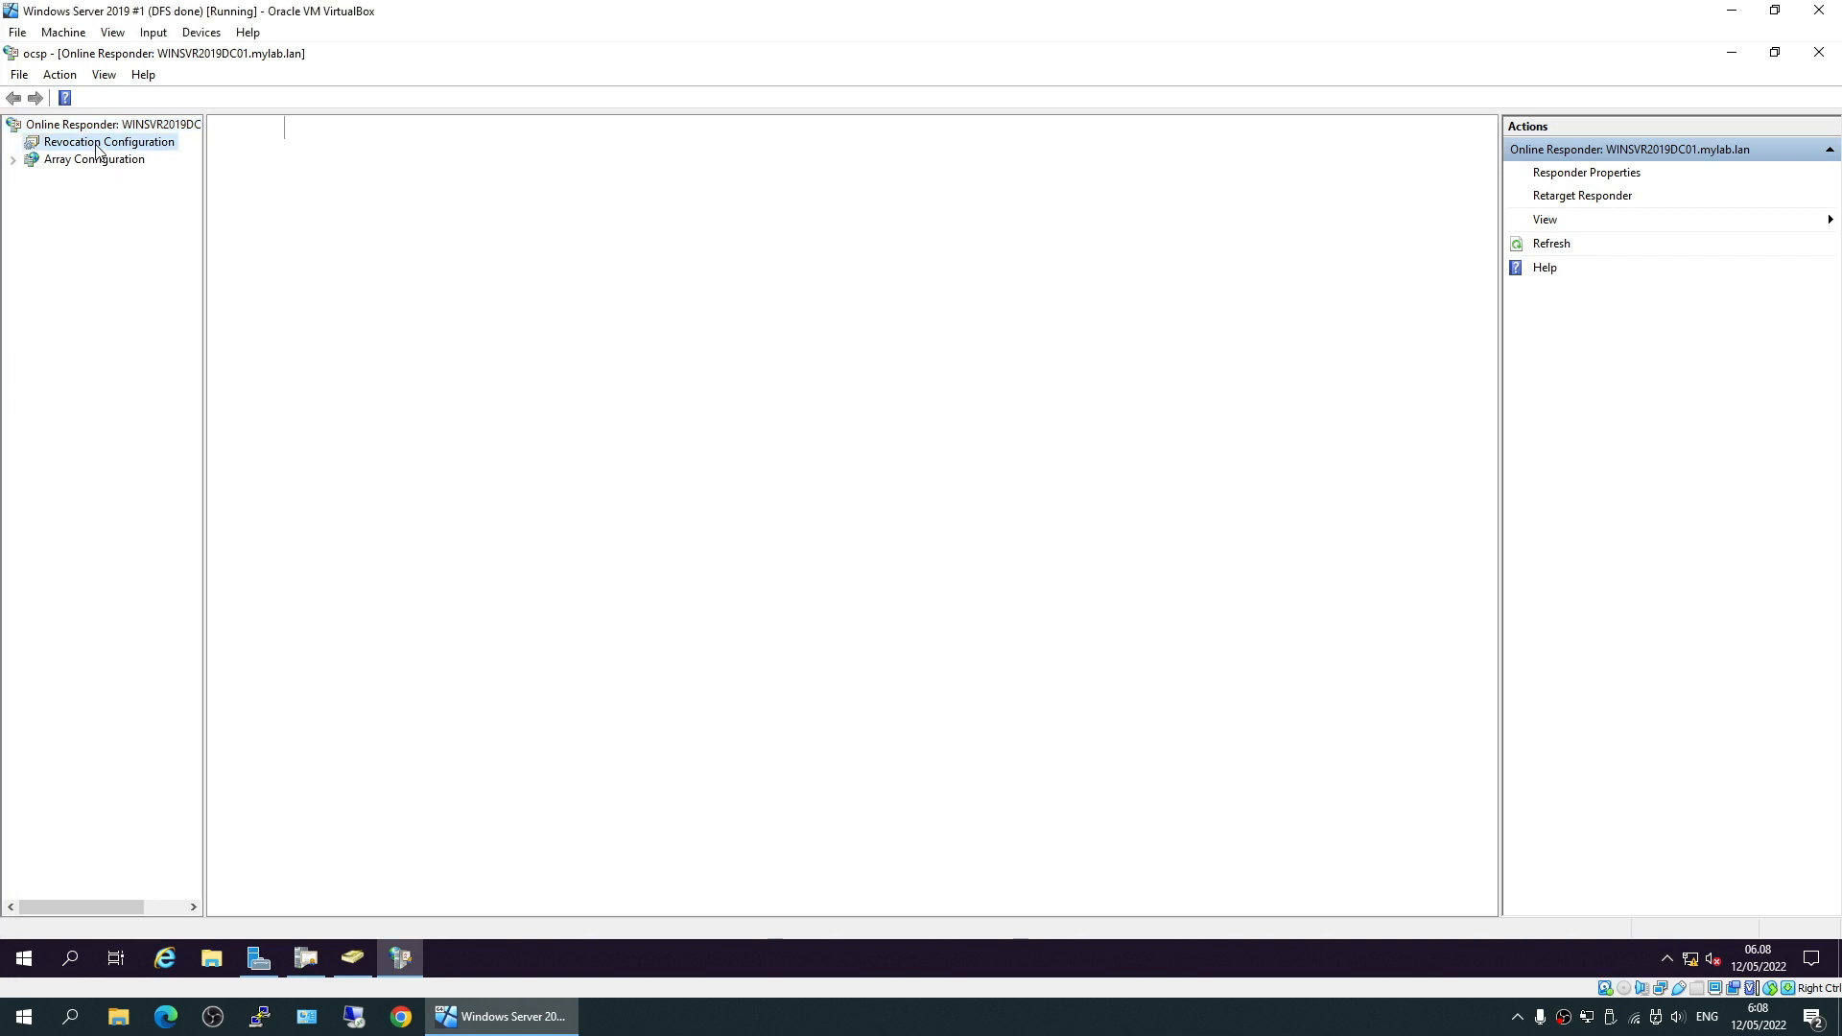
pyautogui.rightClick(99, 142)
pyautogui.click(111, 160)
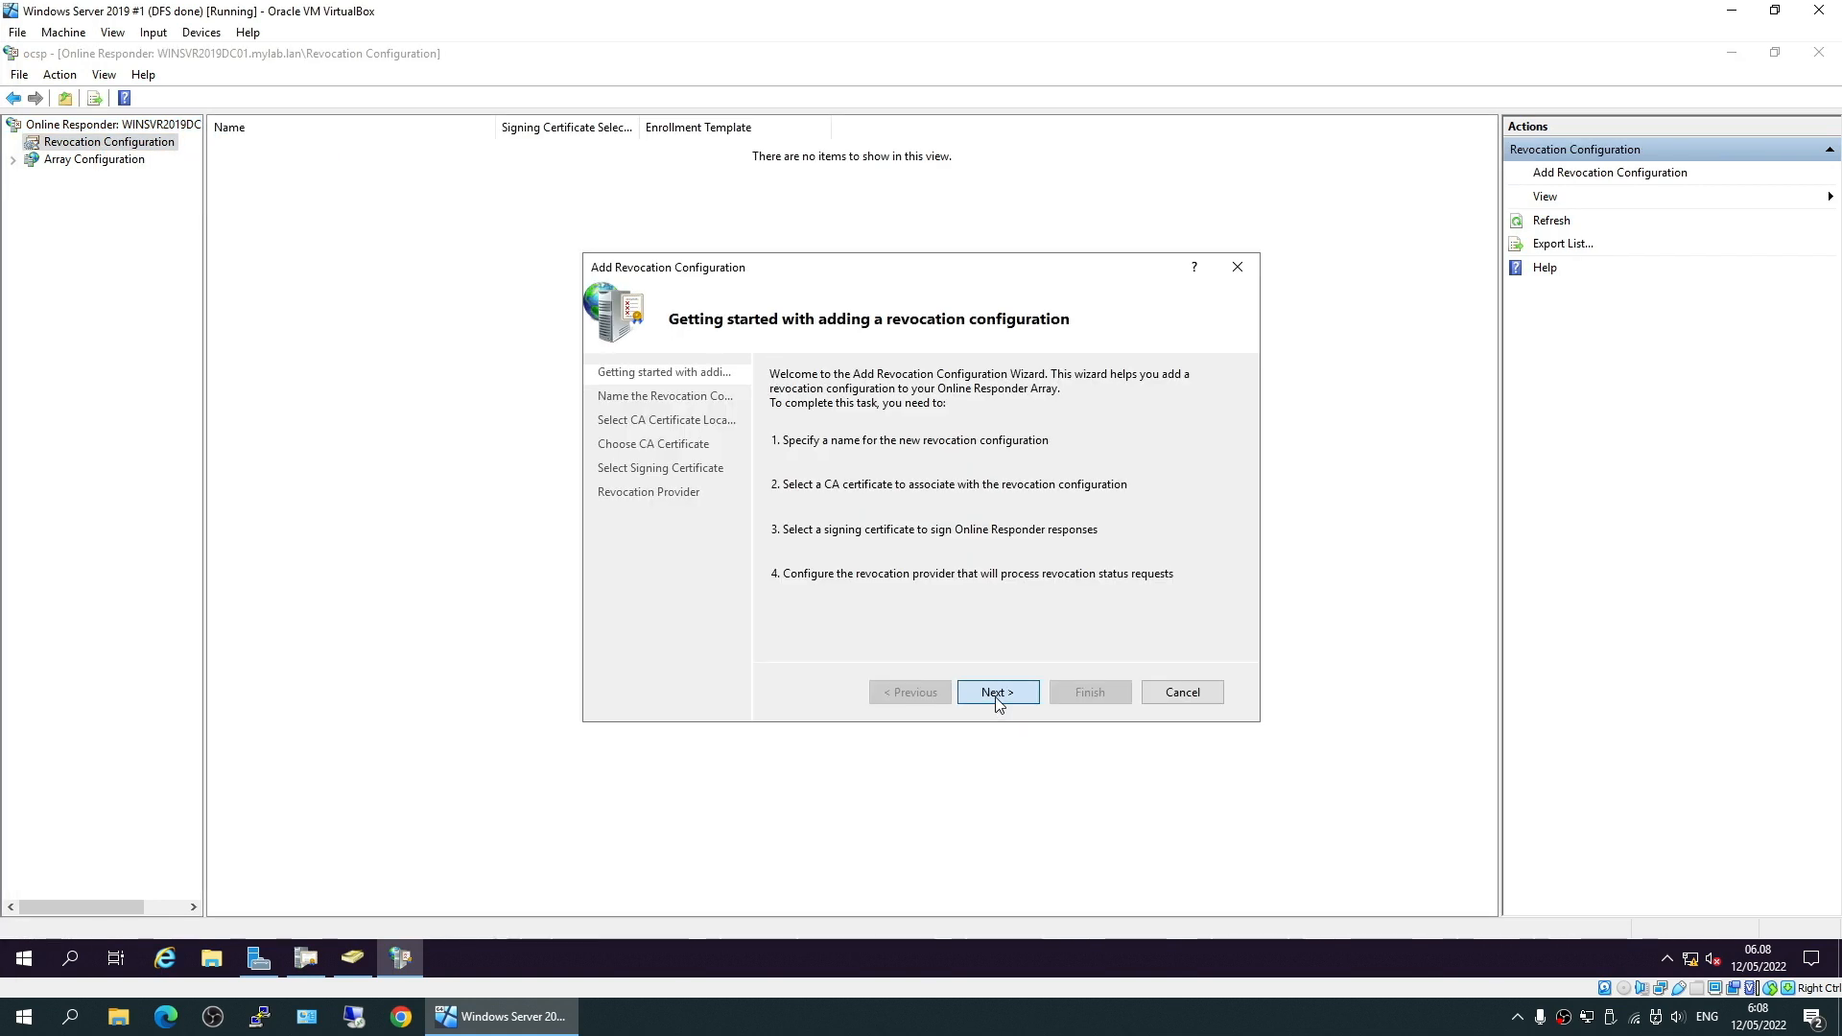
pyautogui.click(996, 696)
pyautogui.write('MYLAB>LA')
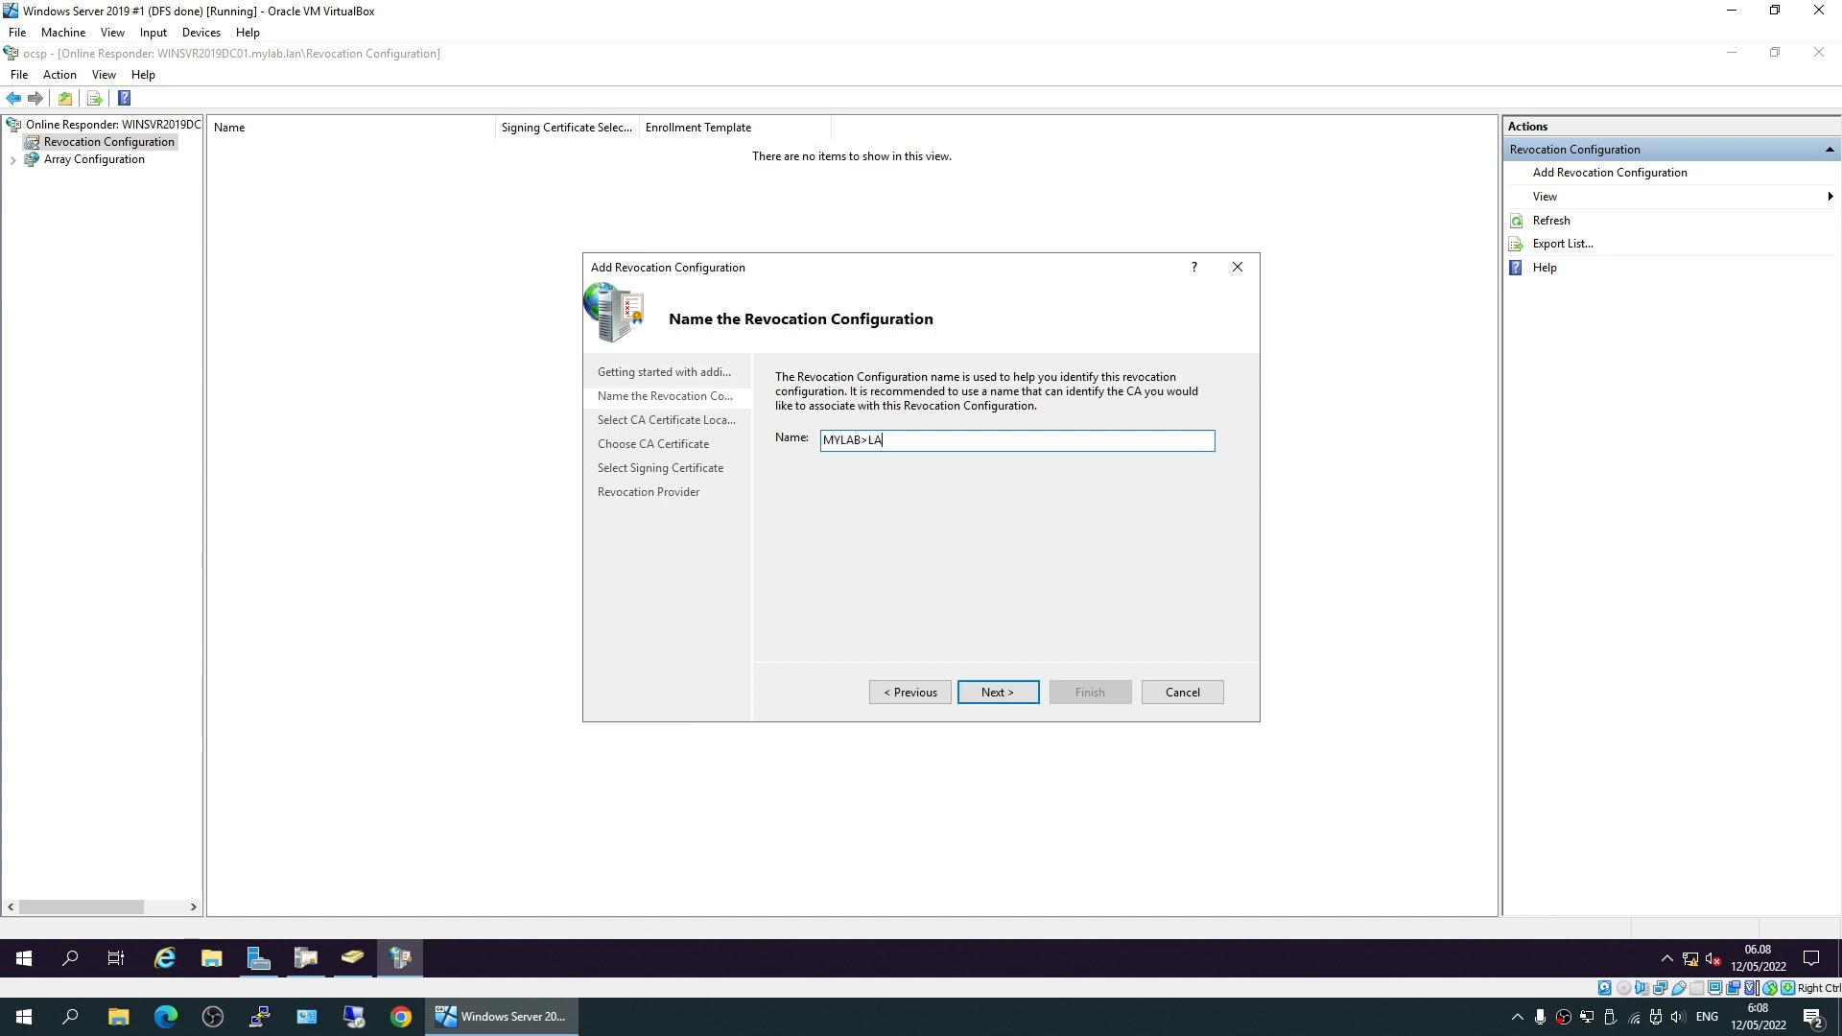
pyautogui.press('BackSpace')
pyautogui.press('BackSpace')
pyautogui.press('BackSpace')
pyautogui.write('.LAN Revocation Configuration')
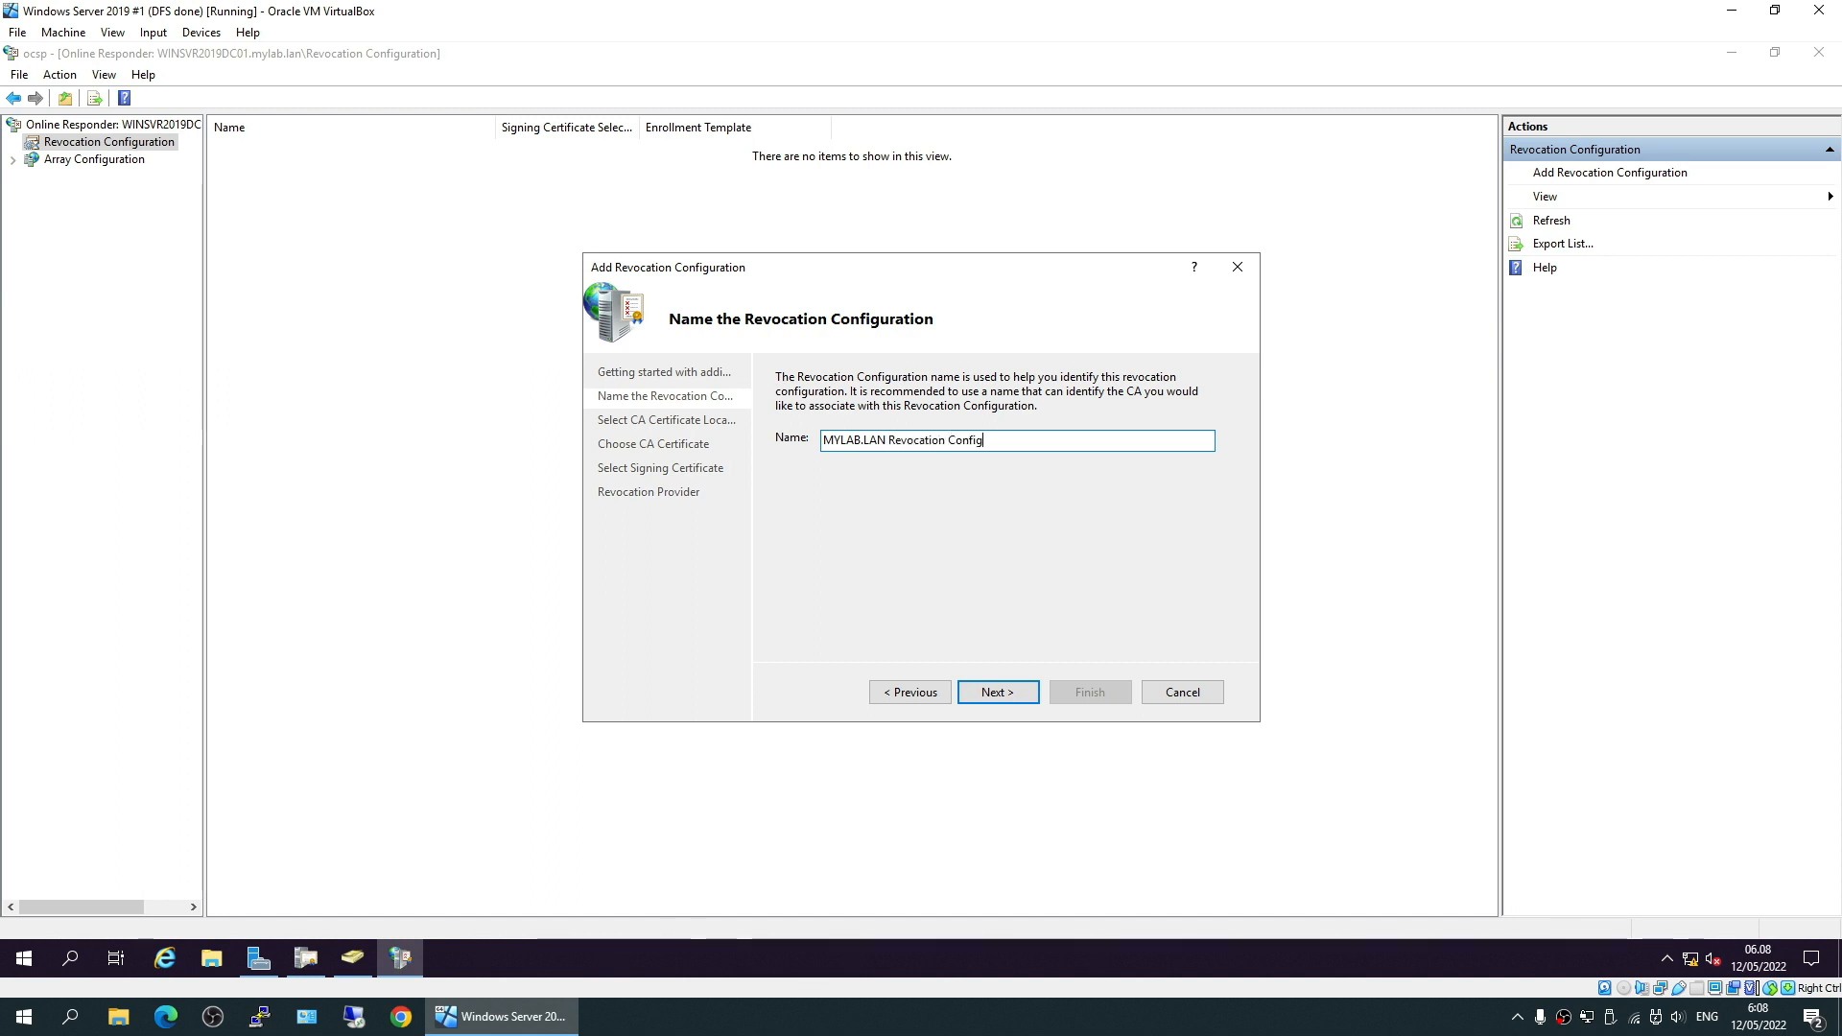
pyautogui.click(999, 692)
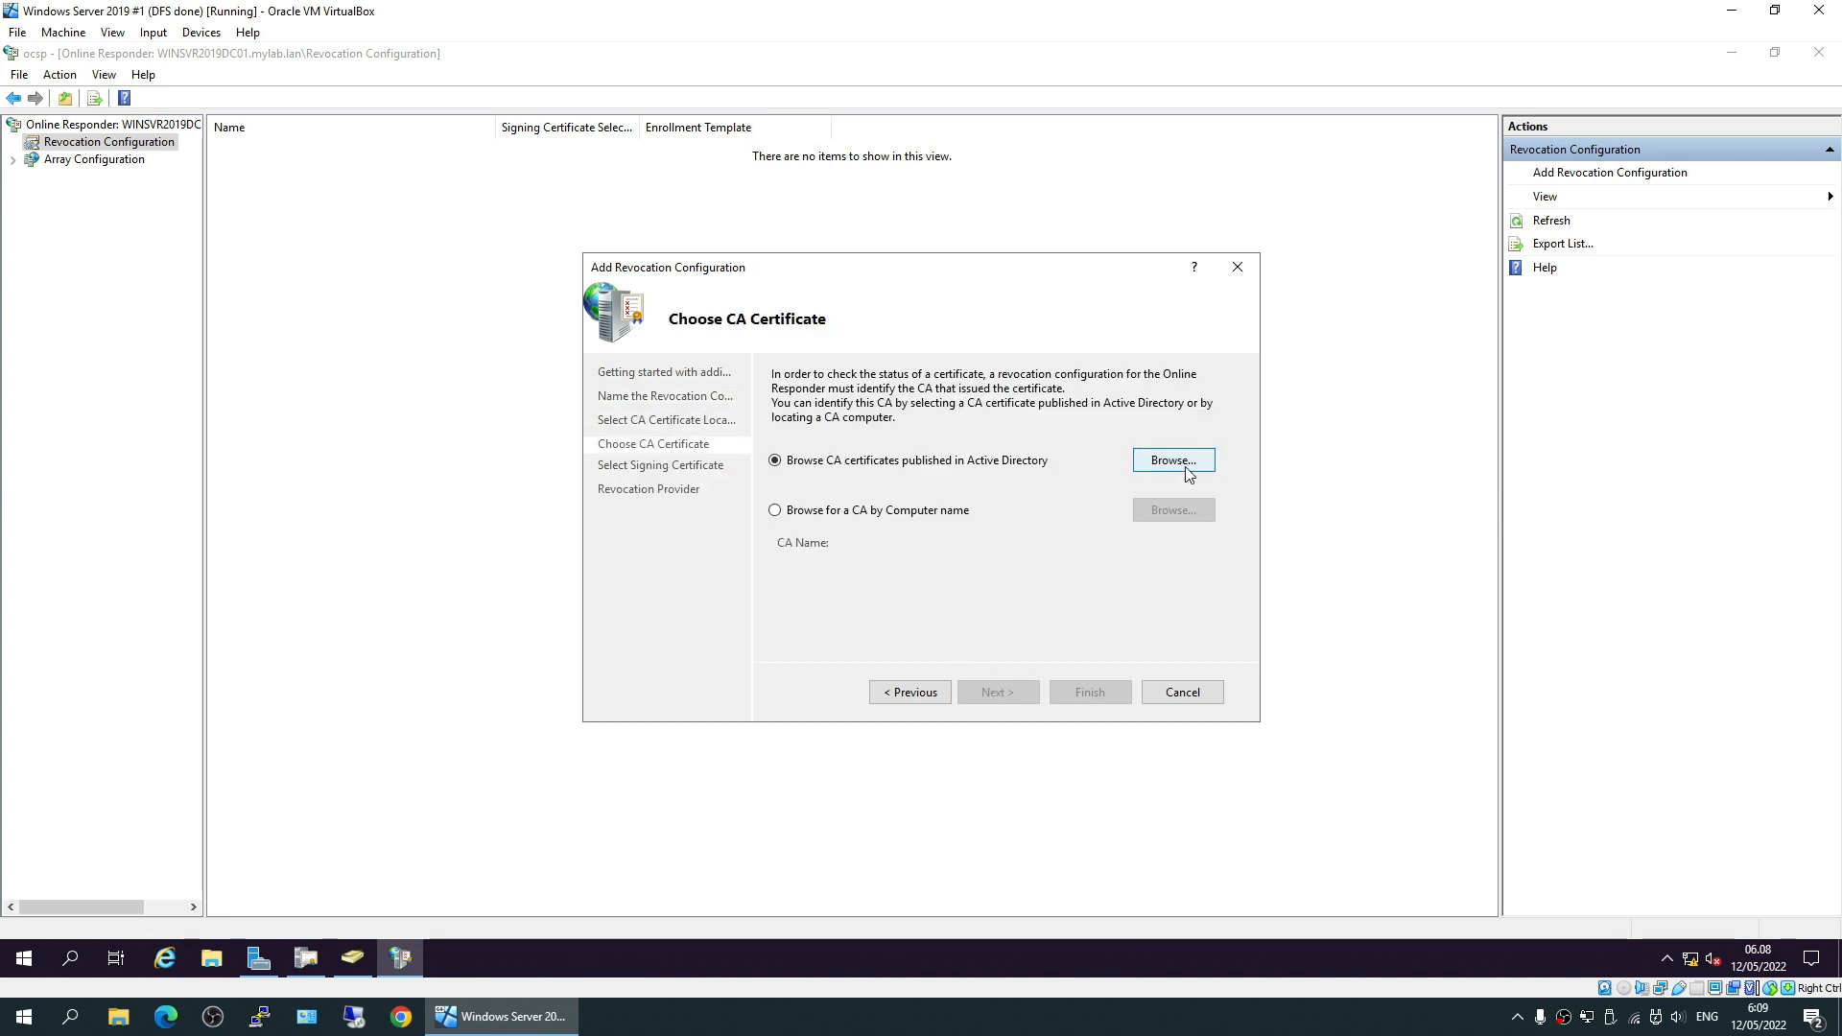
# - Choose the Active Directory-published CA certificate of mylab-WINSVR2019DC01-CA and accept the default signing certificate settings
pyautogui.click(1187, 470)
pyautogui.click(831, 499)
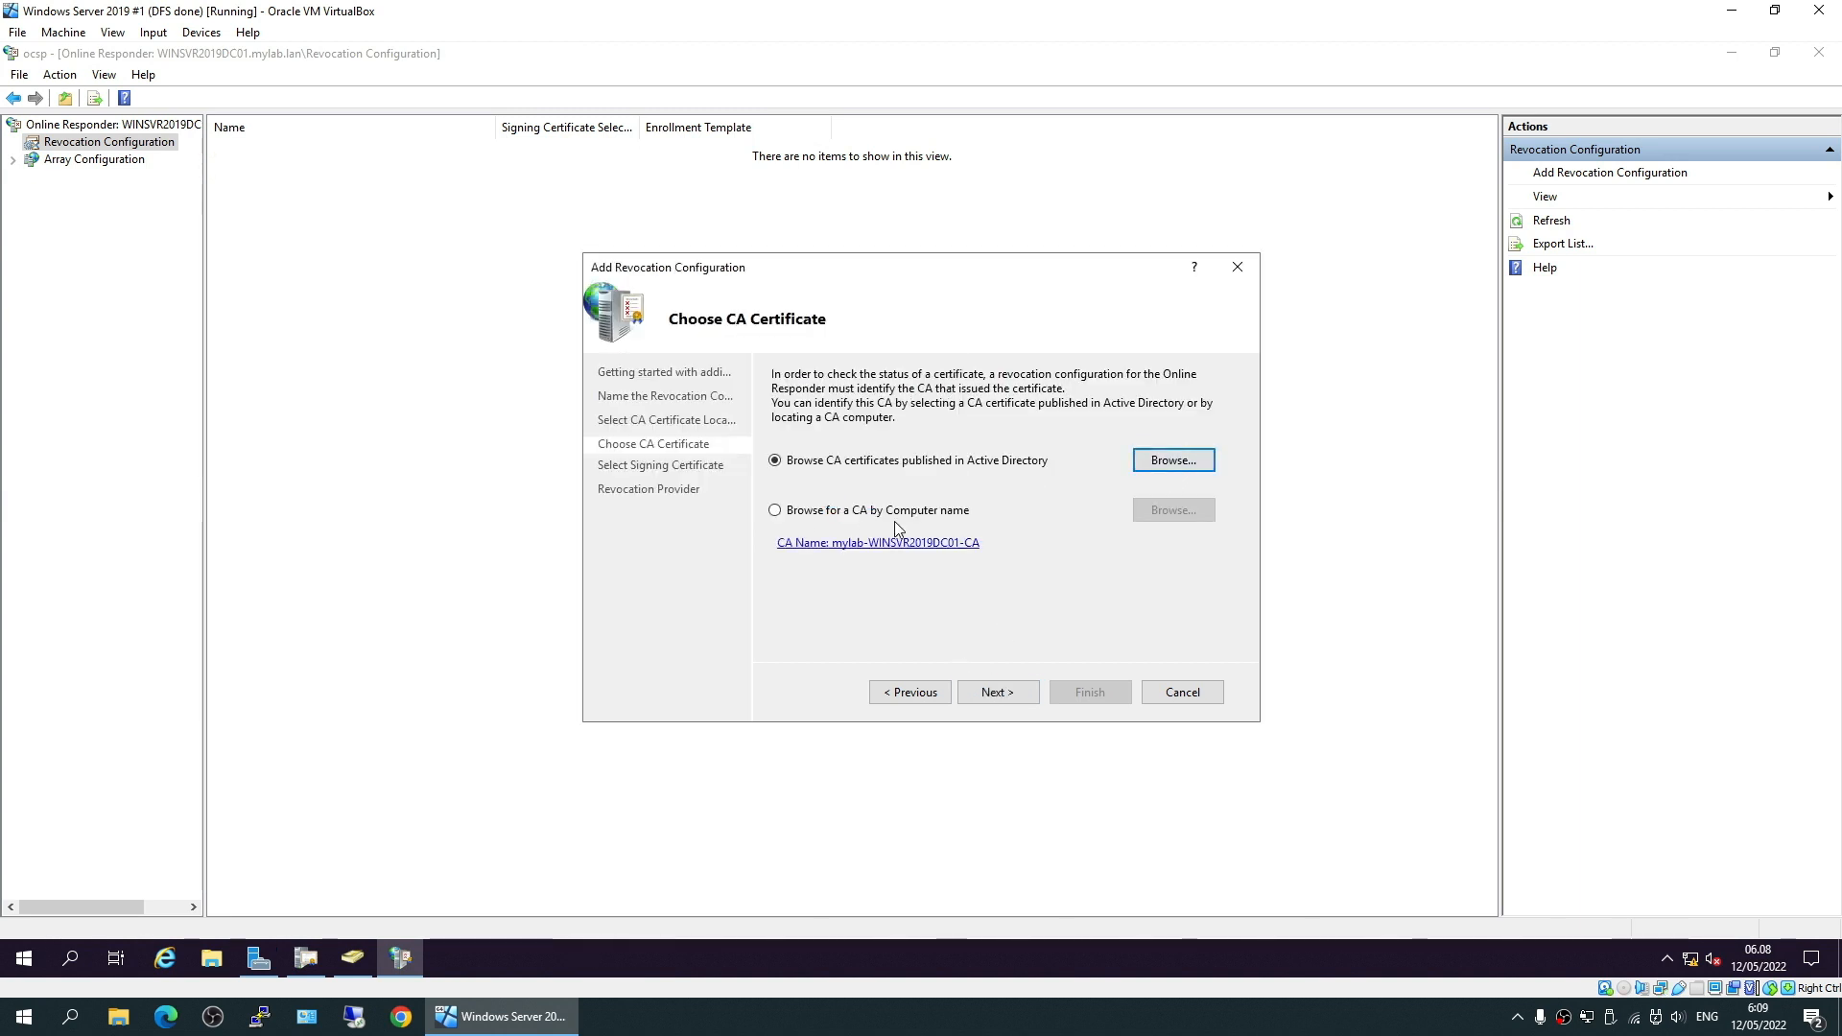
pyautogui.click(1023, 689)
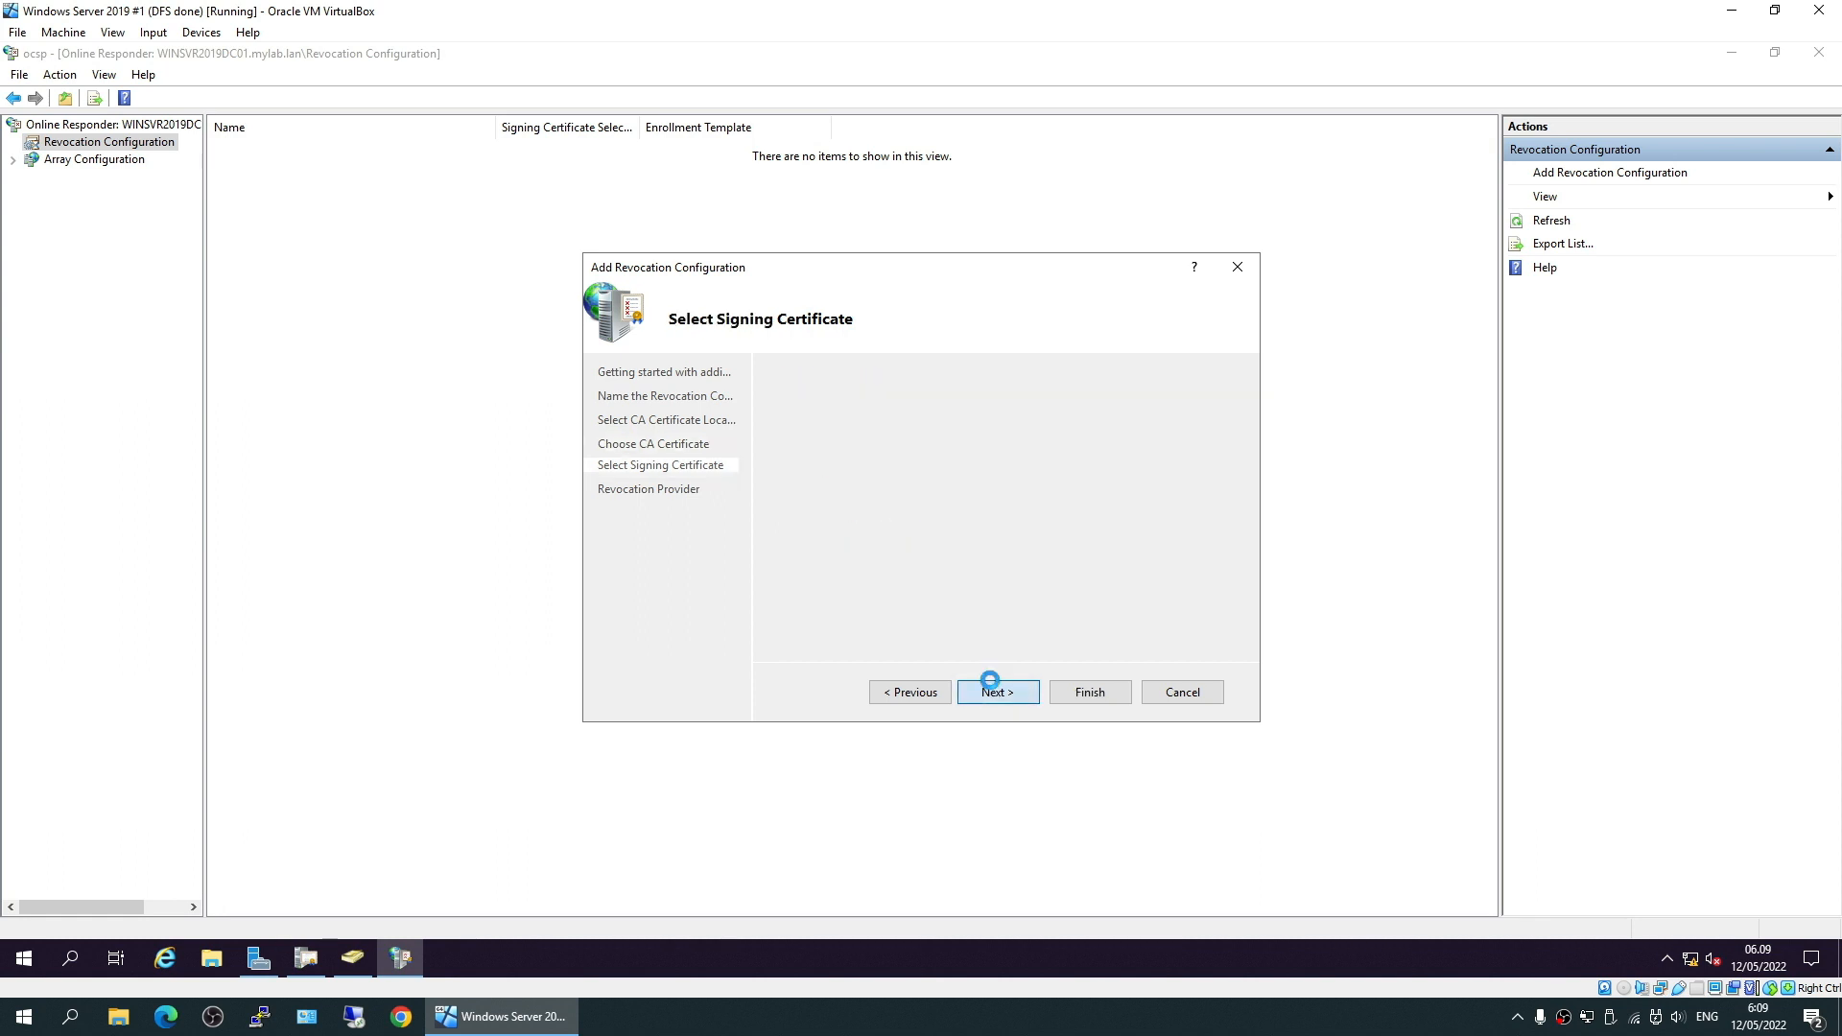
pyautogui.click(990, 681)
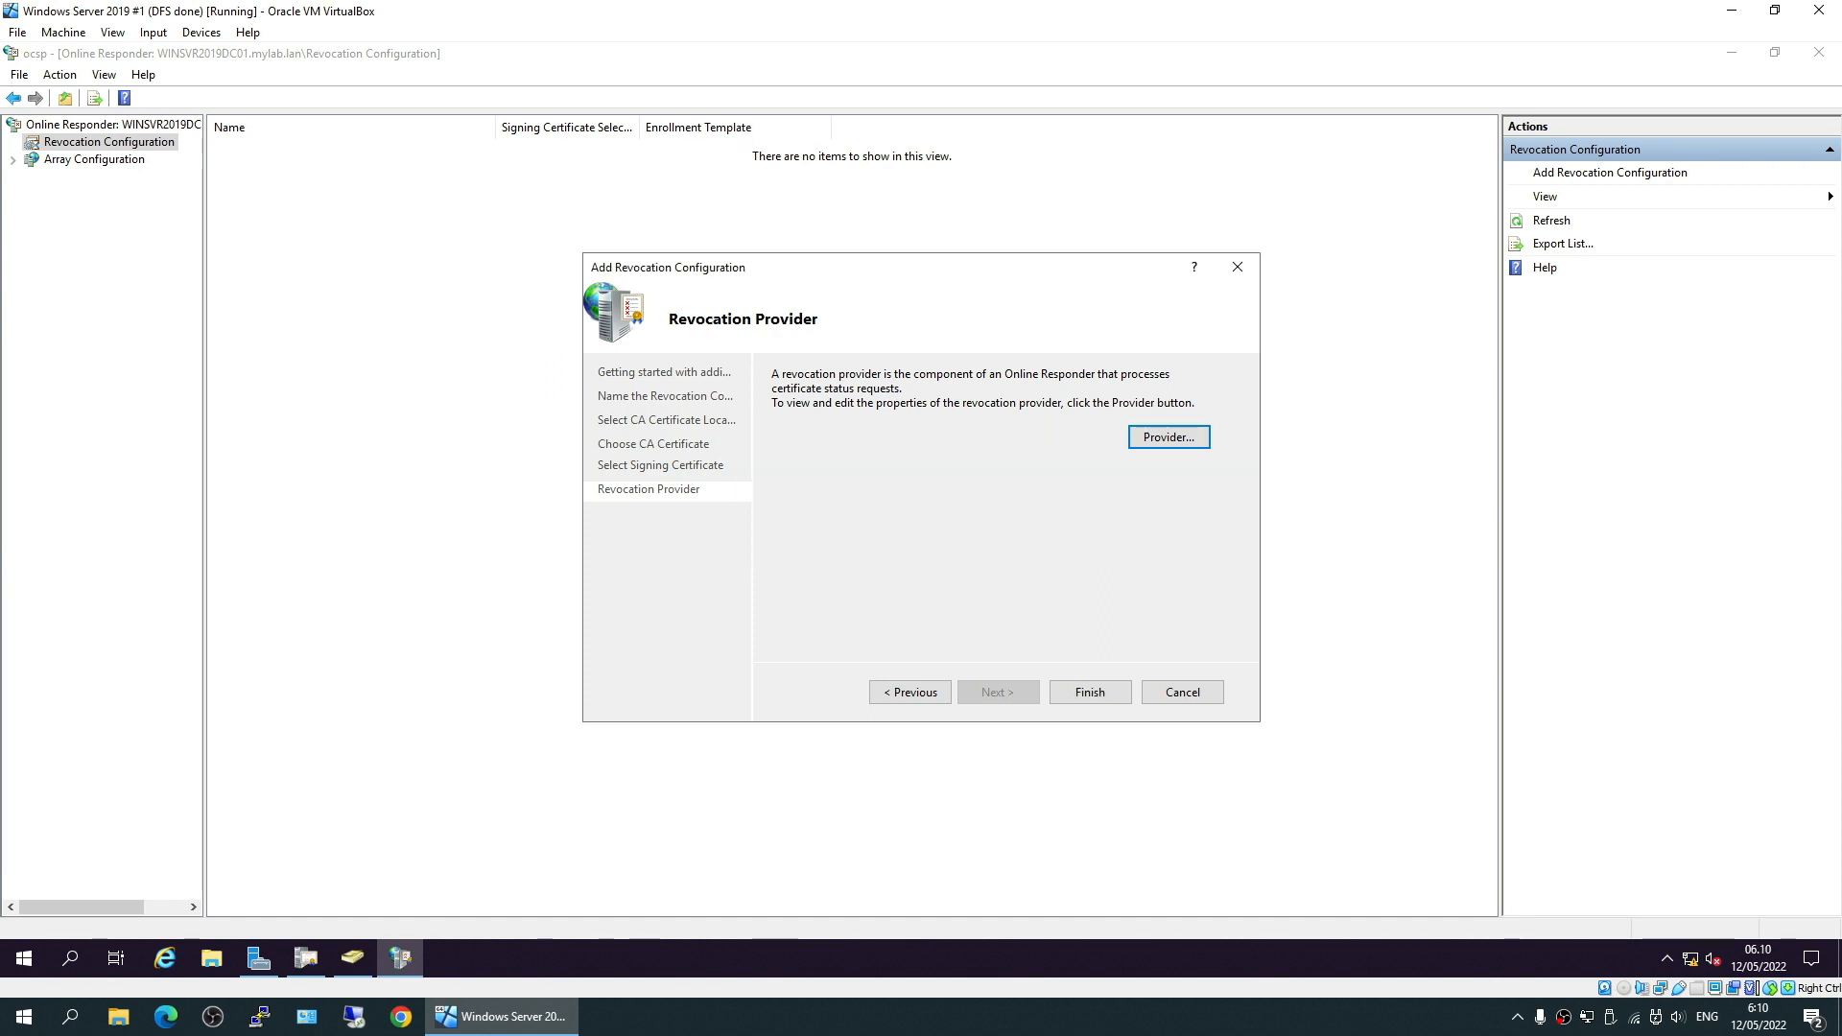
# - Review the revocation provider's CRL locations without changing them, and finish creating the revocation configuration
pyautogui.click(1168, 438)
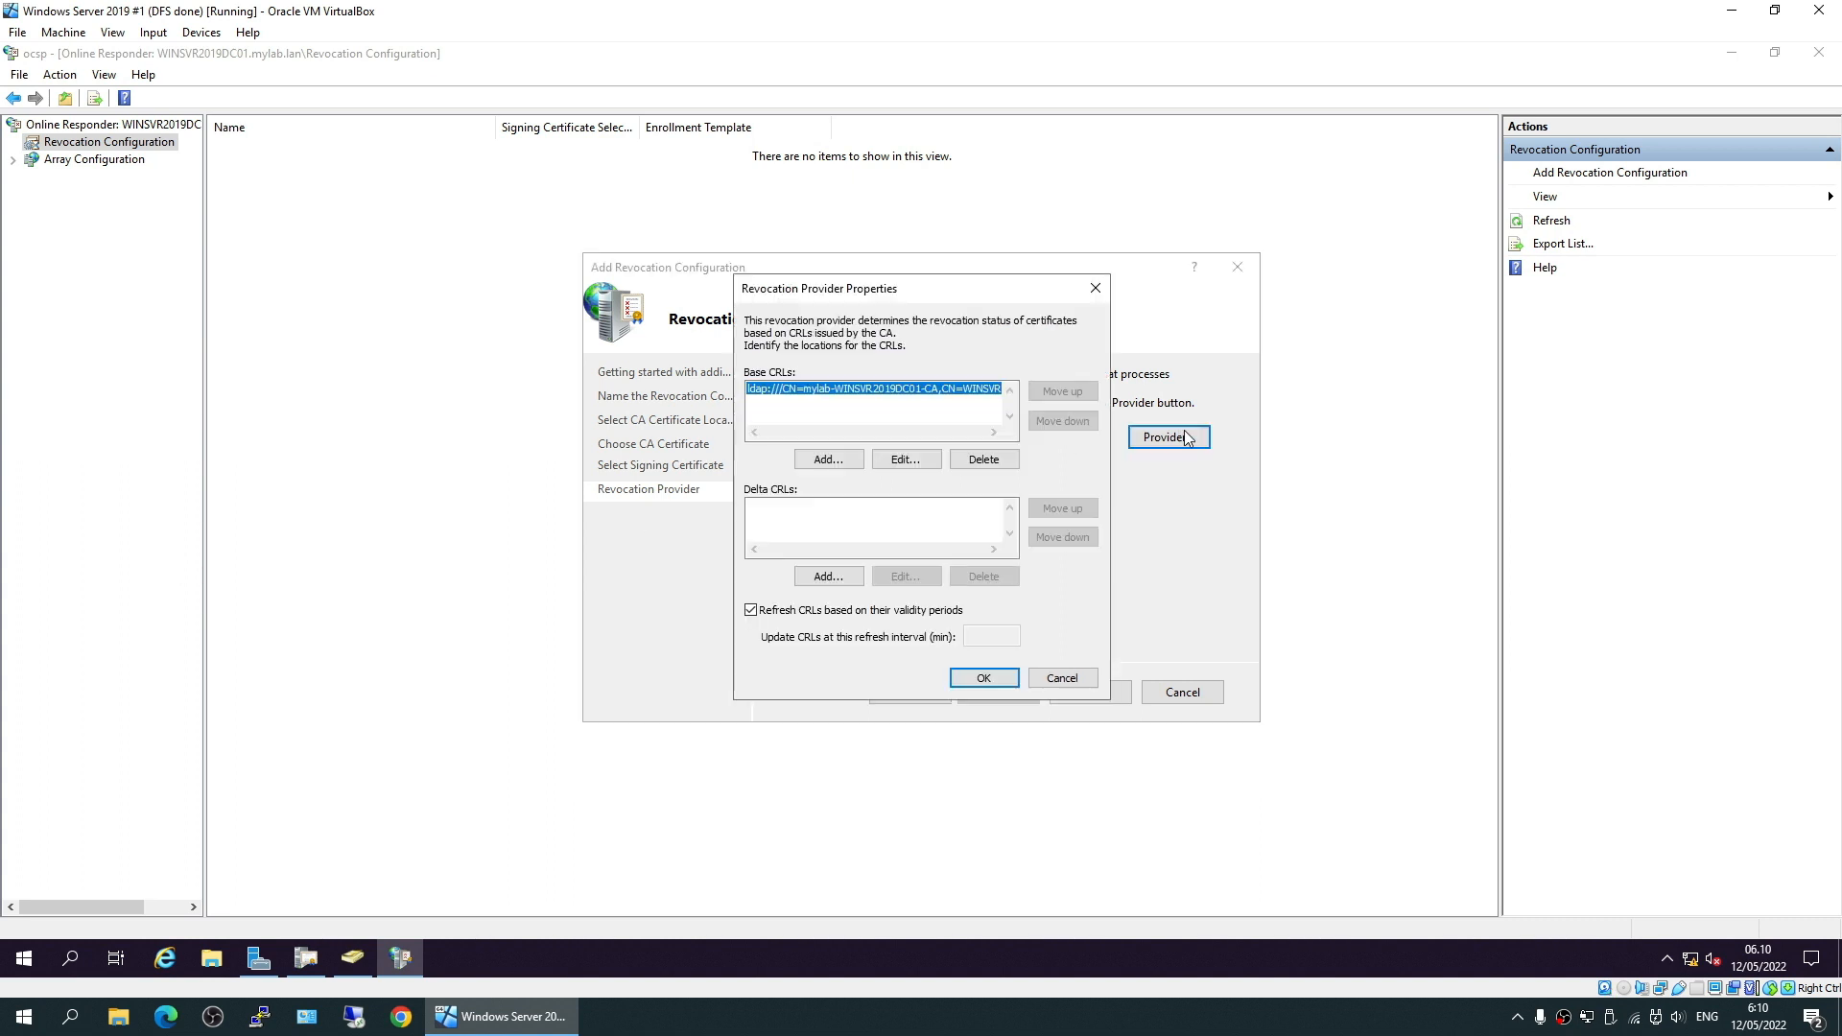
pyautogui.click(1080, 683)
pyautogui.click(1124, 689)
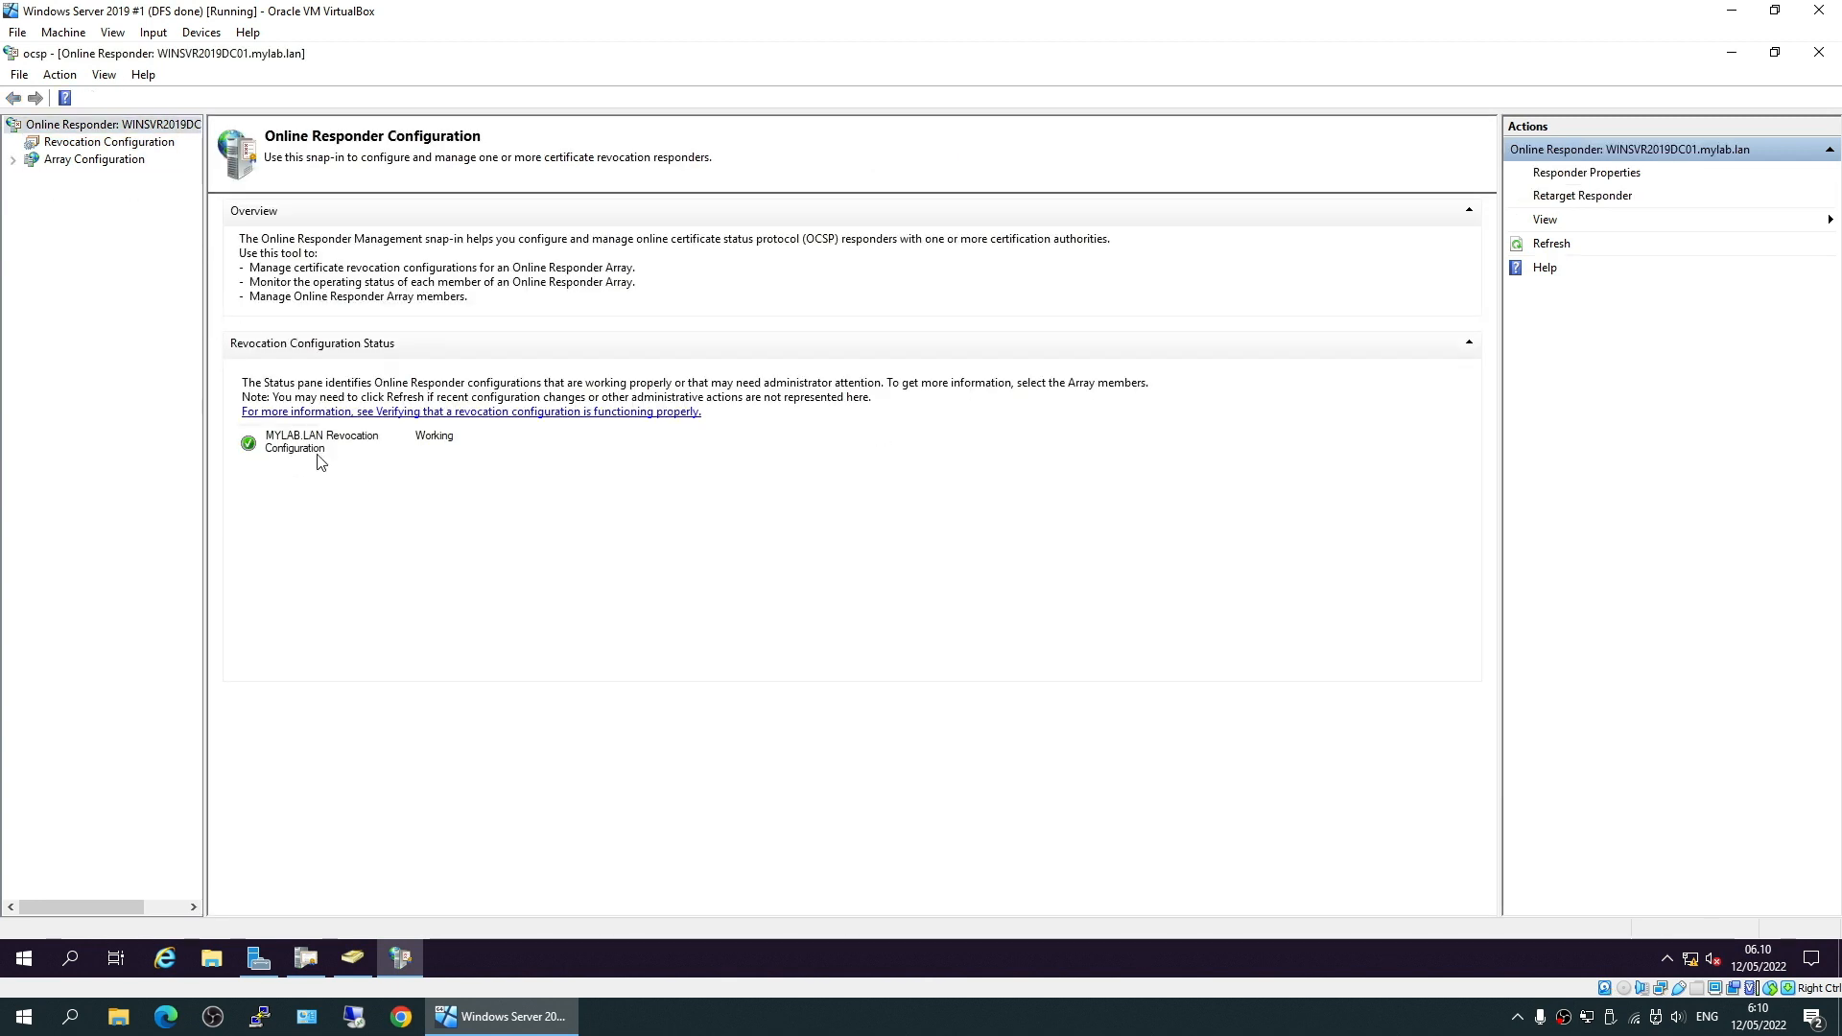
# - Examine the revocation status of array member WINSVR2019DC01.mylab.lan and the list of revocation configurations
pyautogui.click(105, 142)
pyautogui.doubleClick(91, 163)
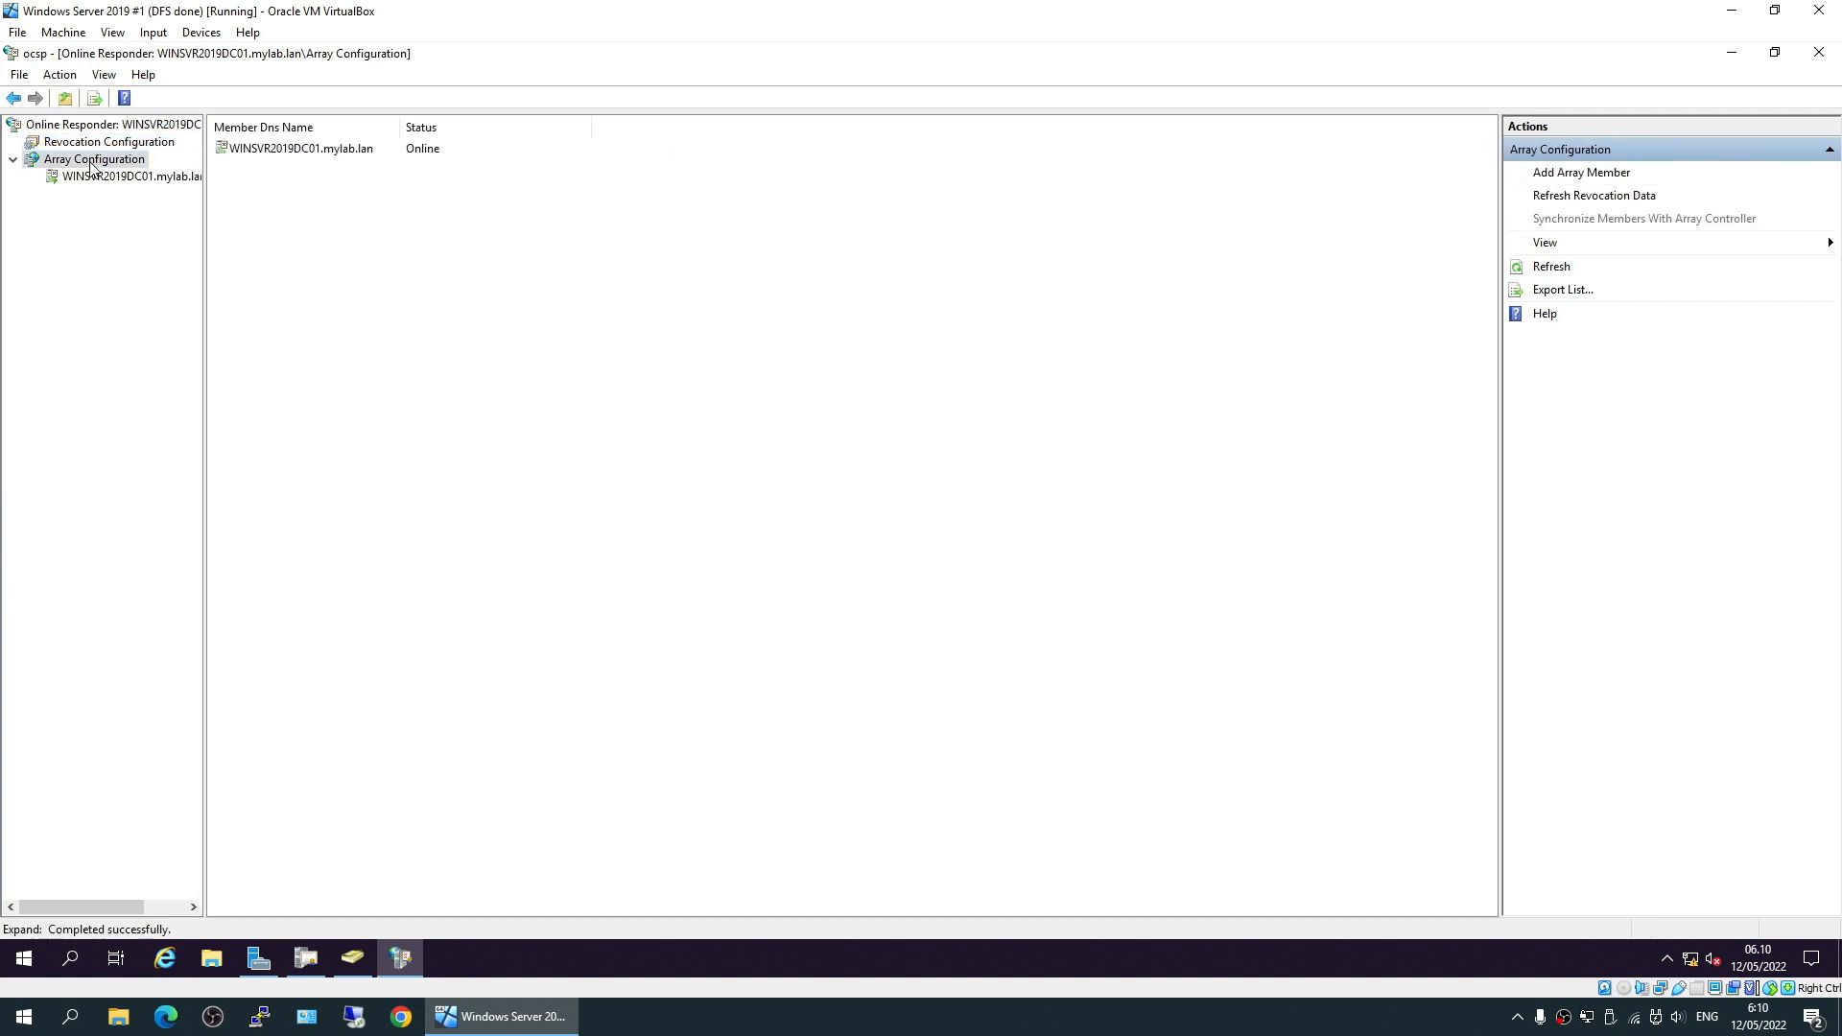
pyautogui.click(101, 177)
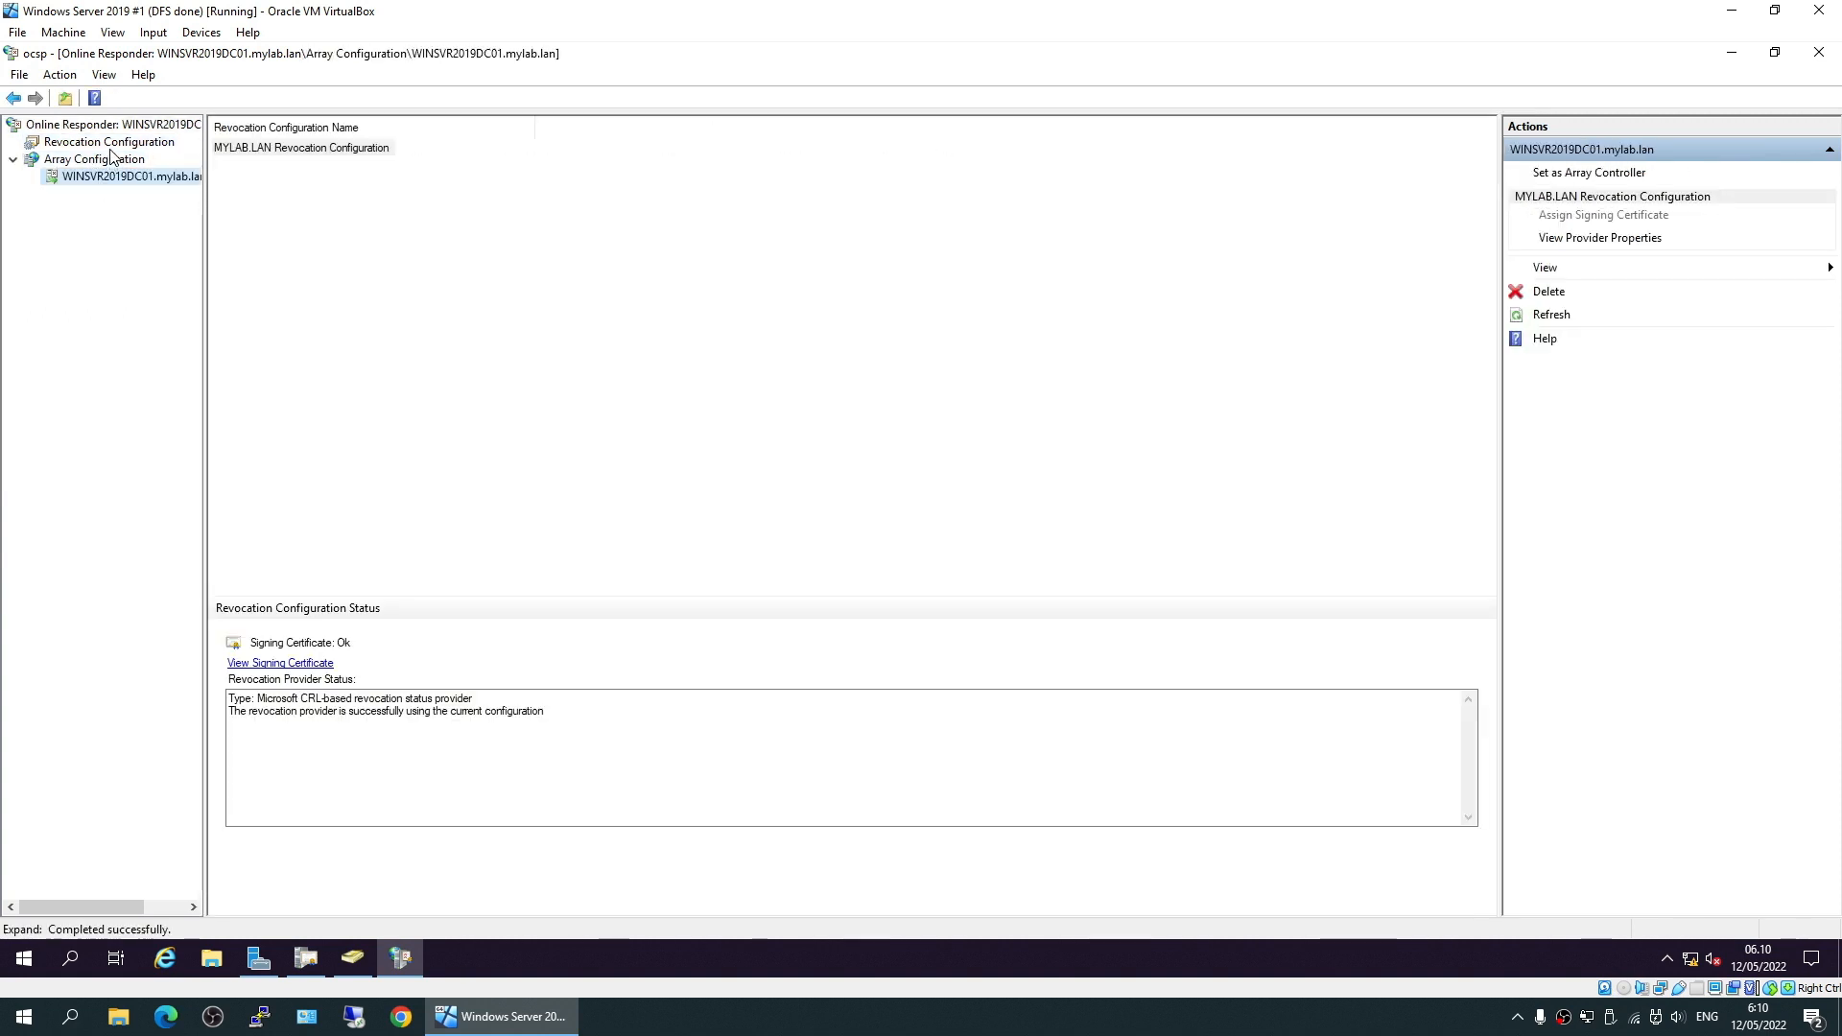
pyautogui.click(110, 144)
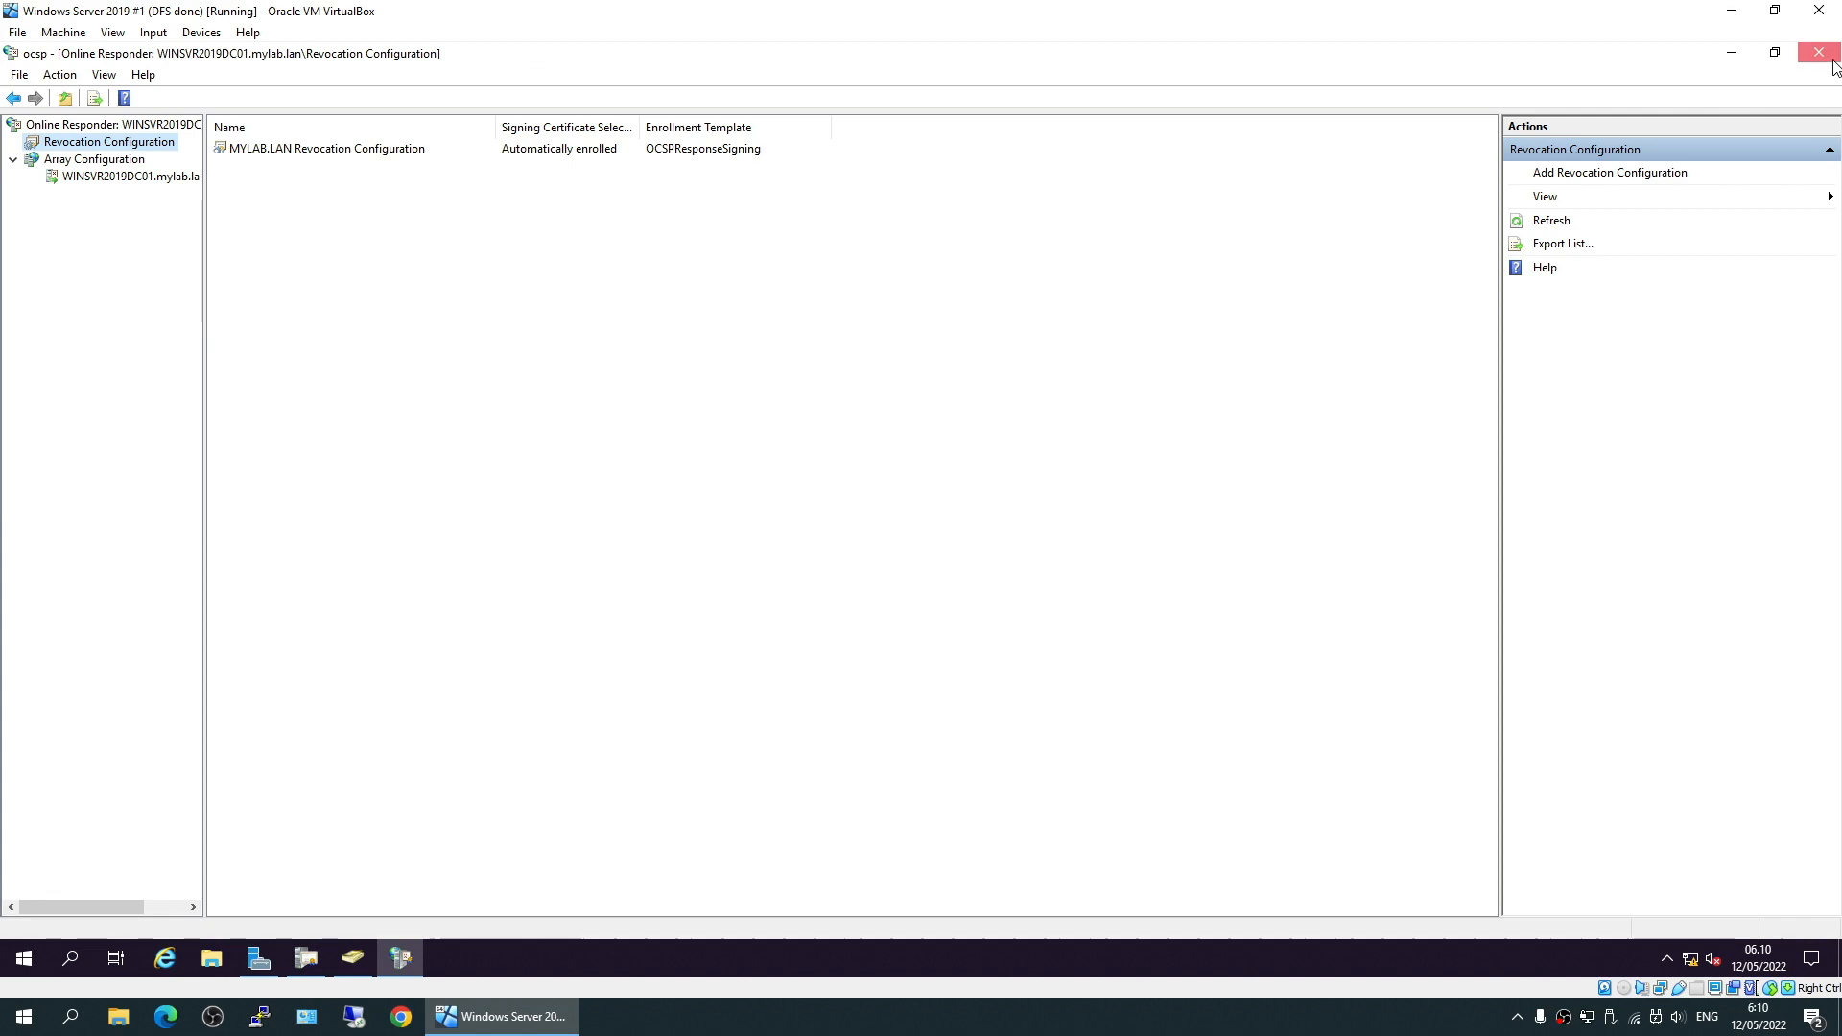